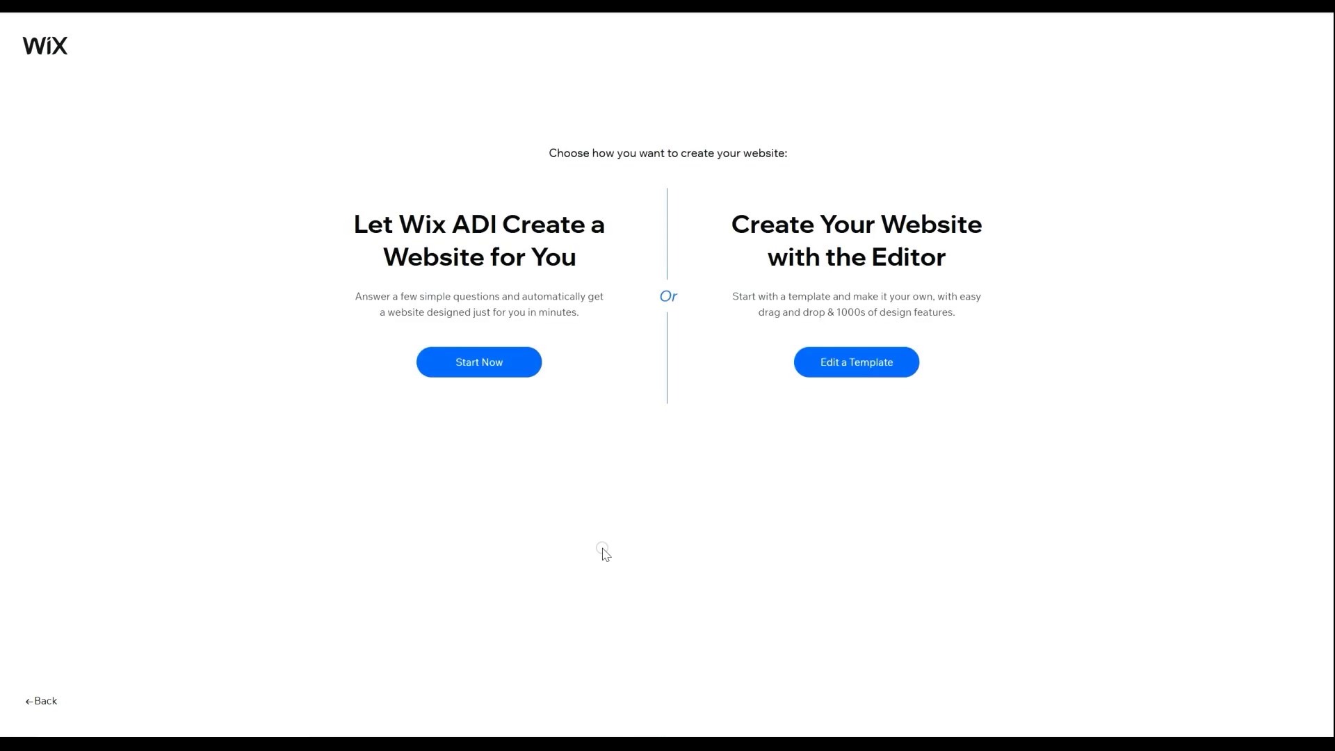
# - Choose to create the website from a template with the Editor and browse the Fashion & Clothing store templates
pyautogui.click(866, 368)
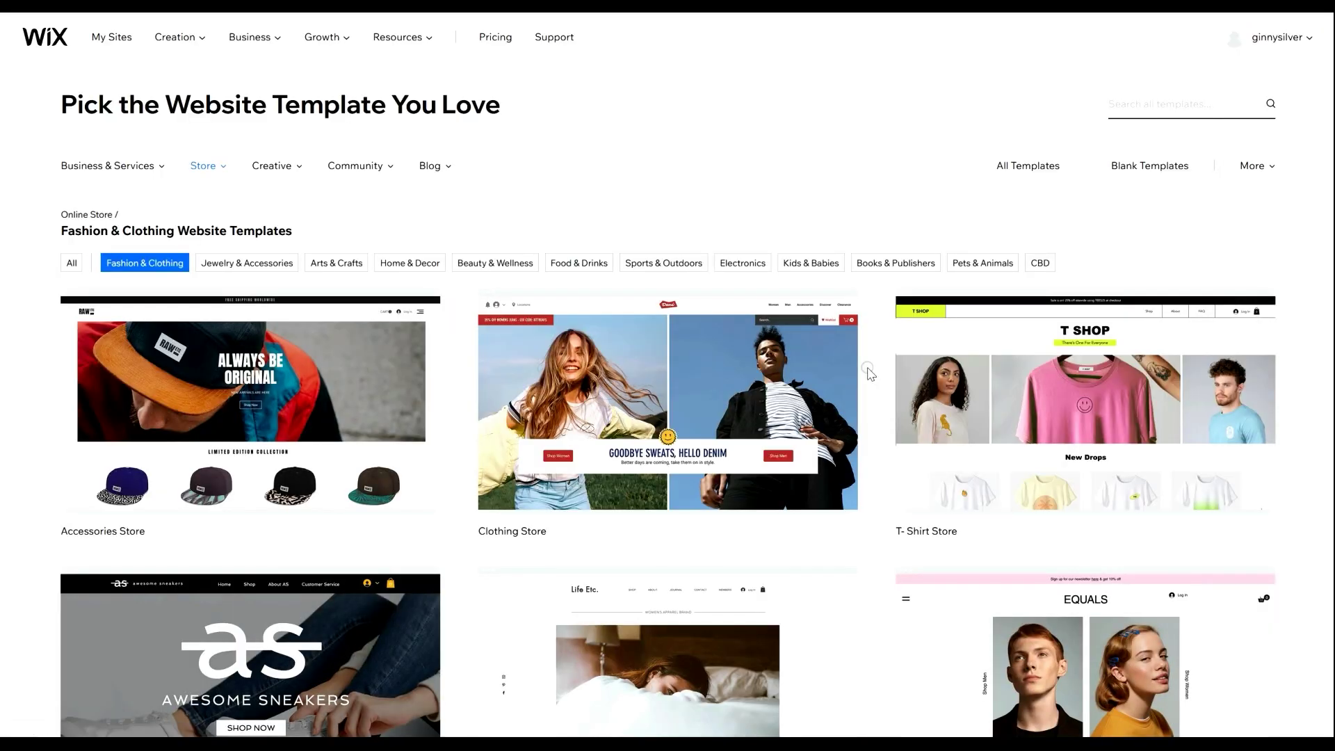
pyautogui.scroll(-5, 1331, 77)
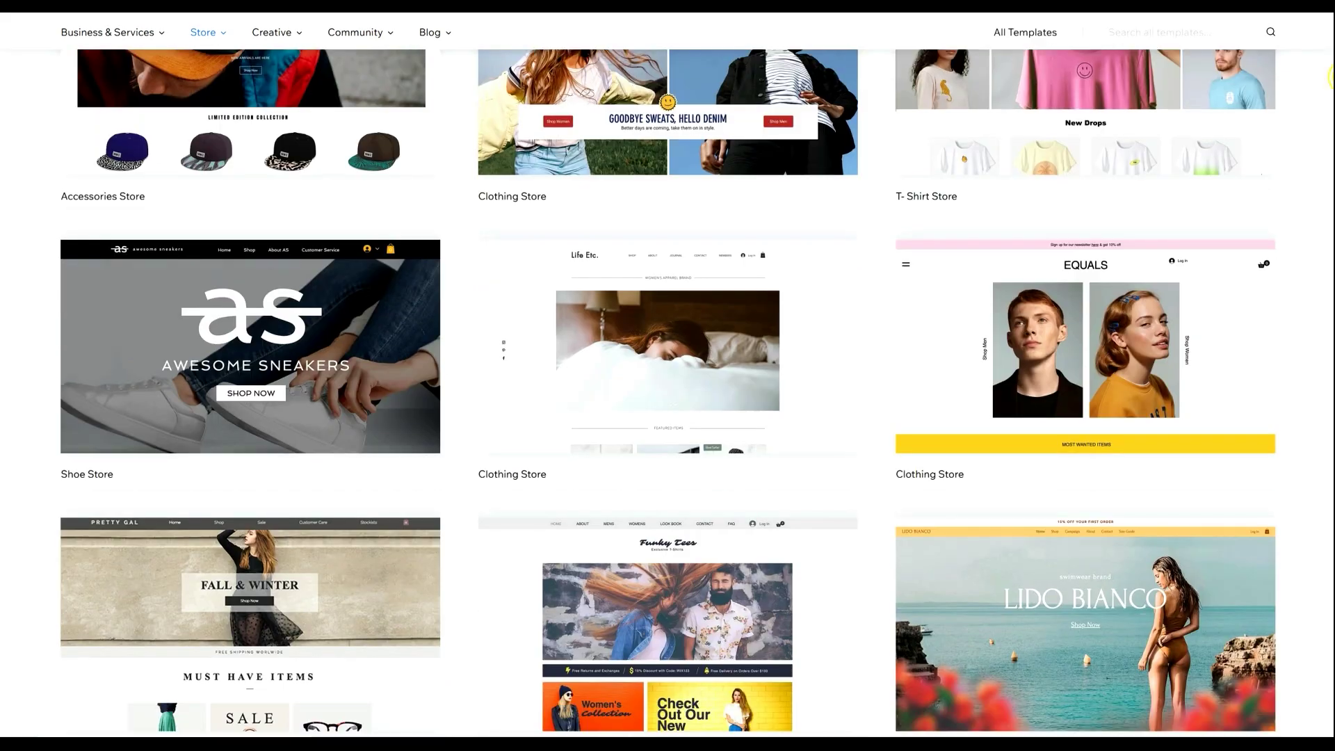
pyautogui.scroll(-1, 669, 390)
pyautogui.scroll(-11, 1330, 384)
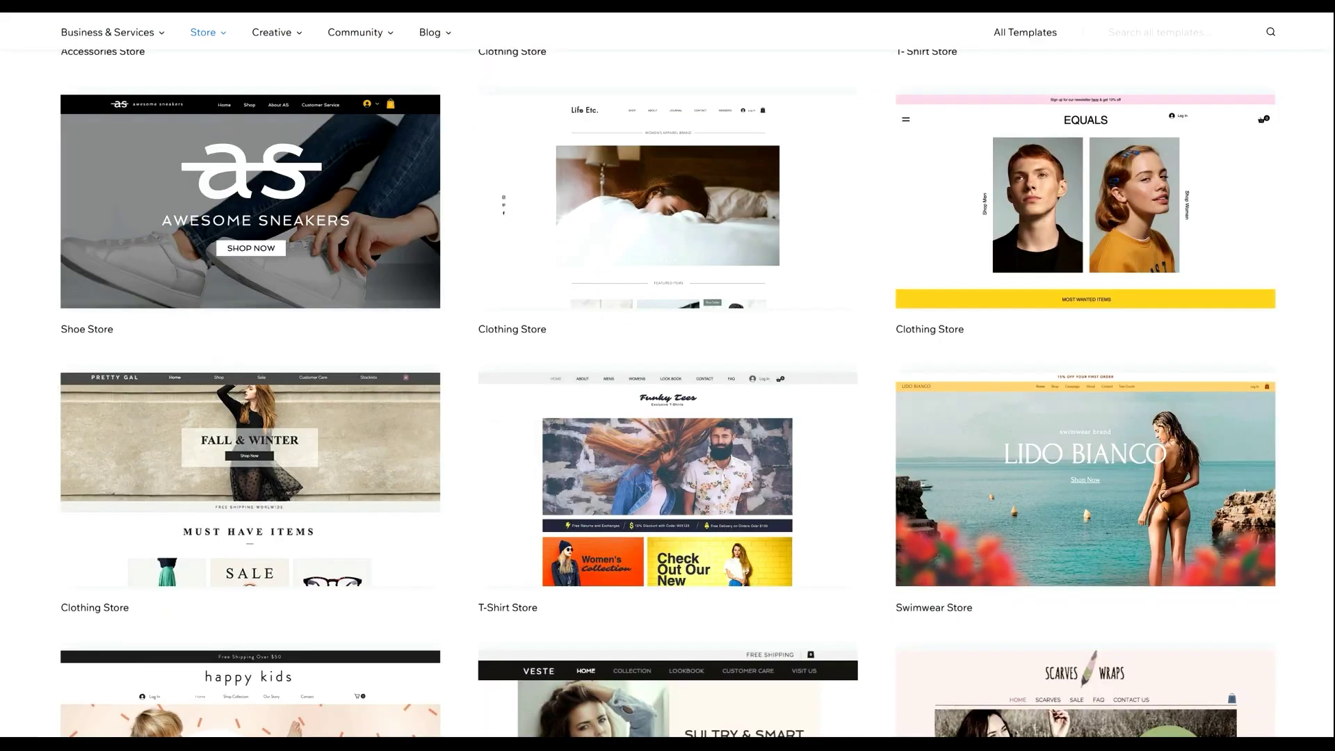
pyautogui.scroll(9, 1330, 385)
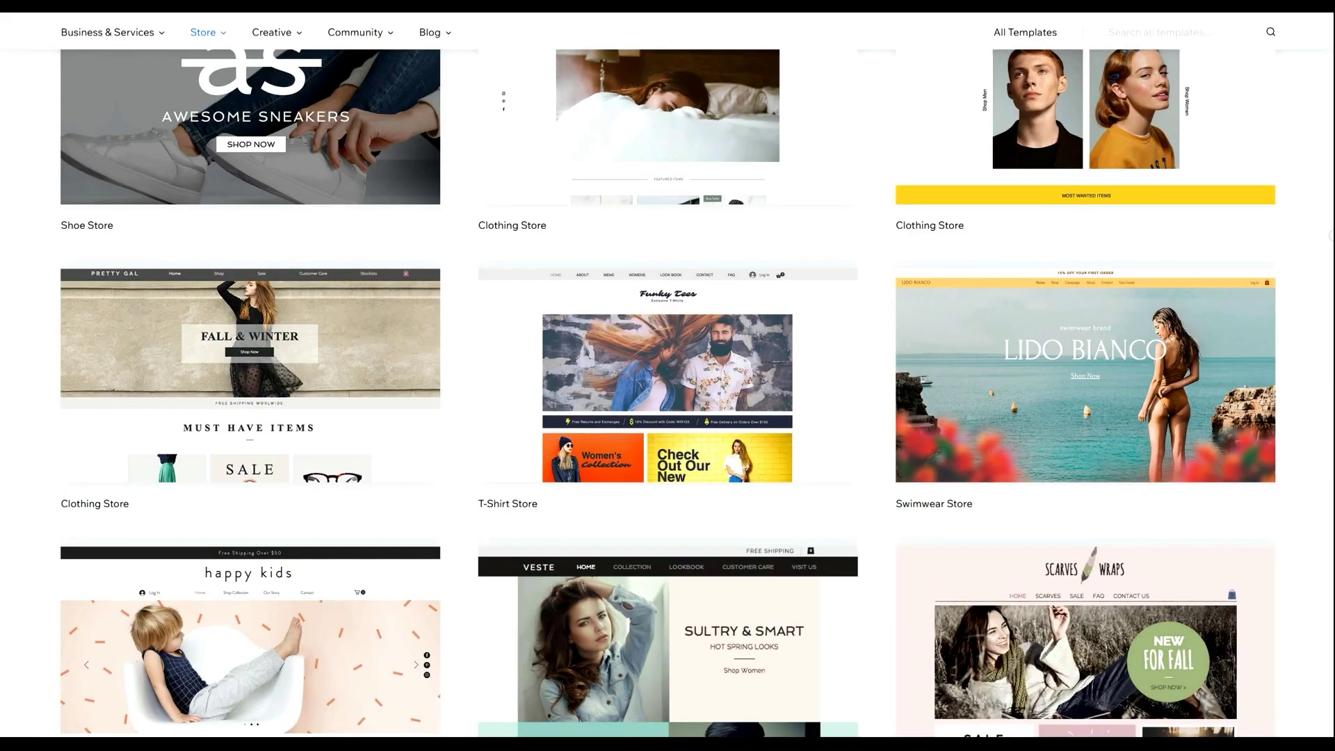
pyautogui.scroll(-4, 1331, 384)
pyautogui.scroll(6, 1317, 202)
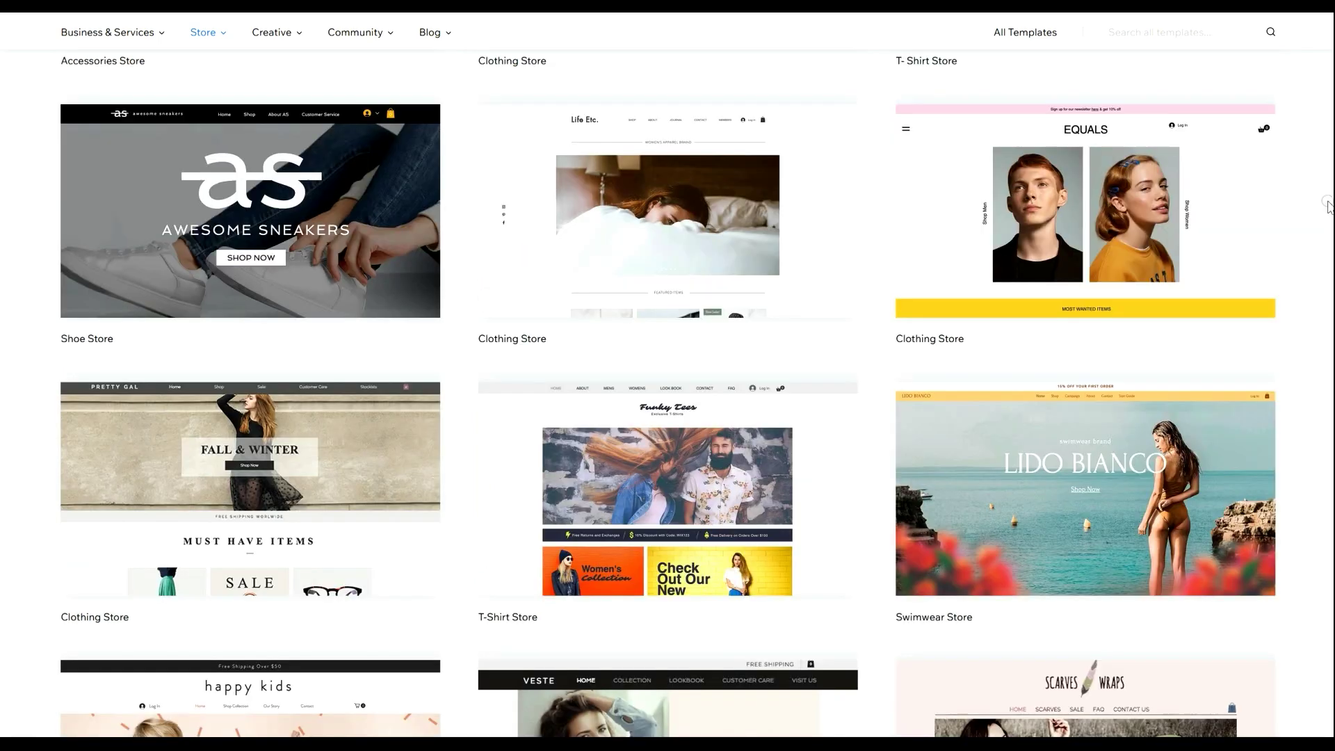
pyautogui.scroll(-4, 1314, 265)
# - Preview the Kids Clothing Store template and open its full demo
pyautogui.moveTo(184, 610)
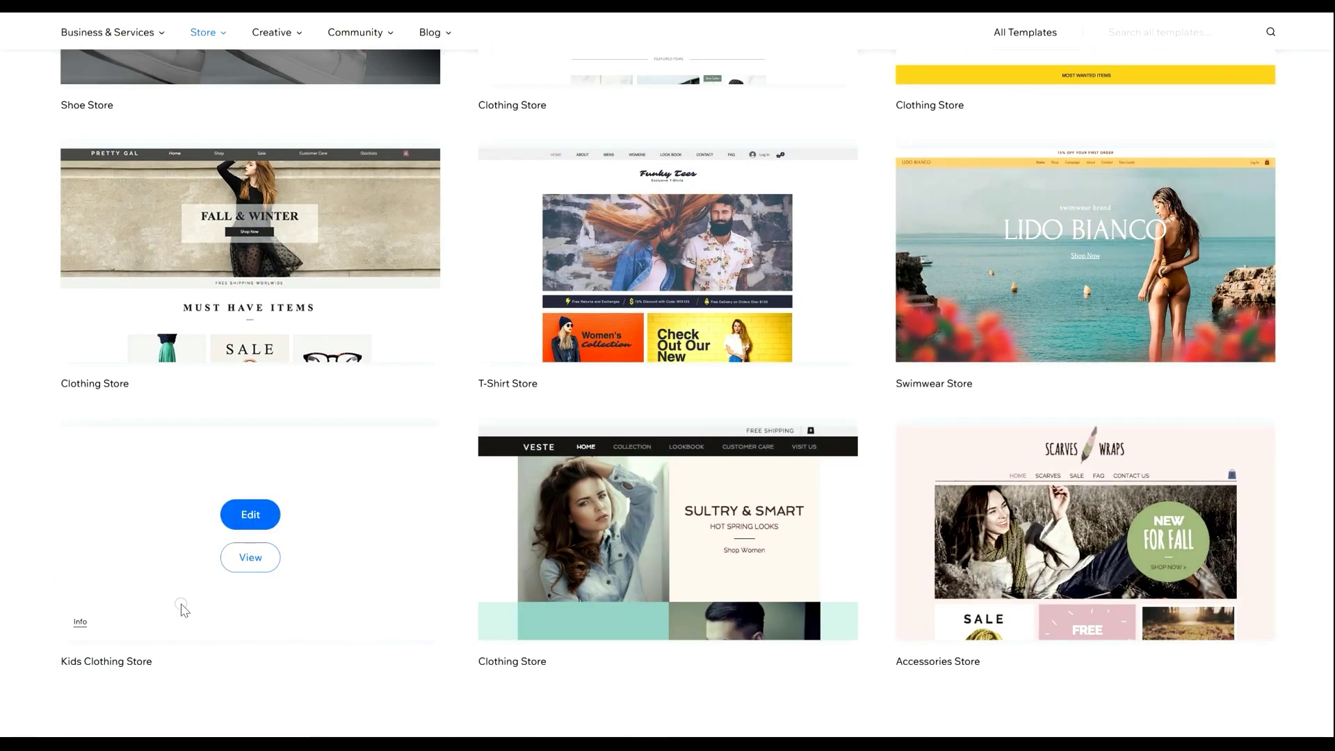
pyautogui.click(251, 557)
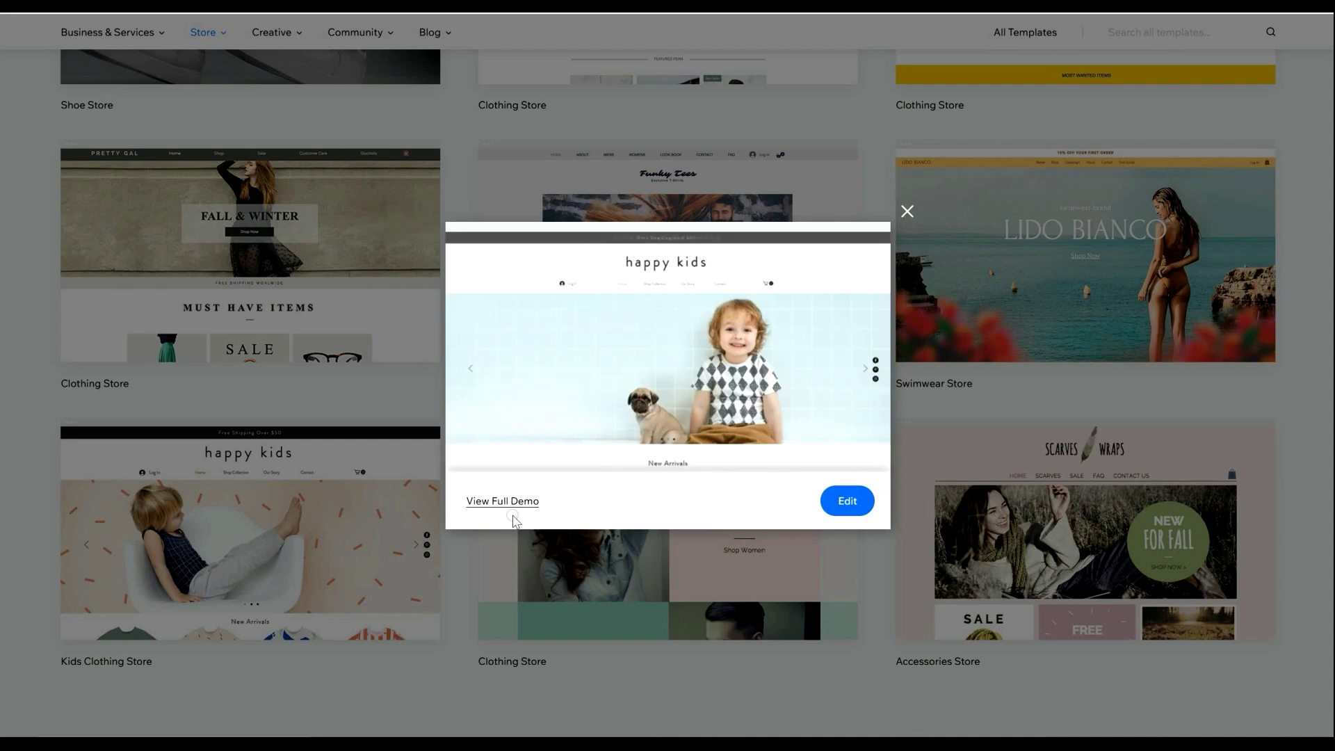
pyautogui.click(483, 500)
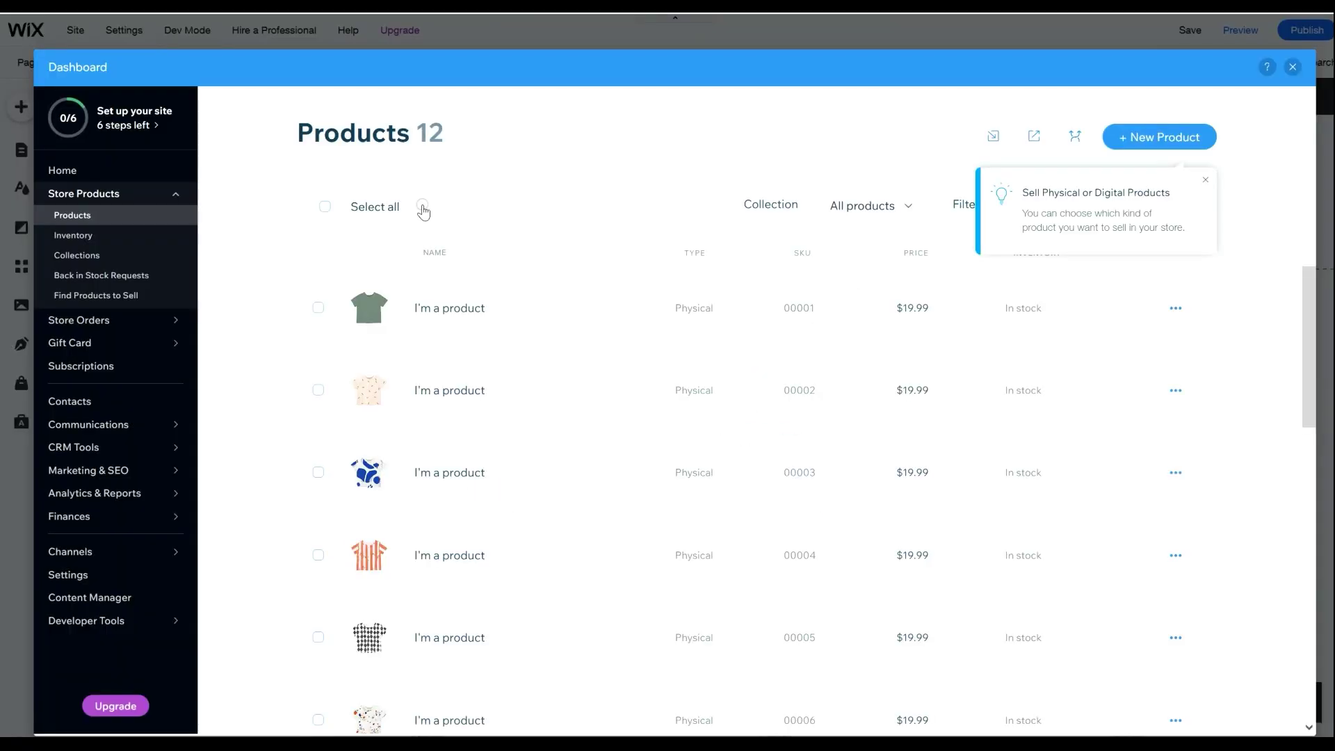
# - Delete all sample products from the store and open the page for finding products to sell
pyautogui.click(1206, 180)
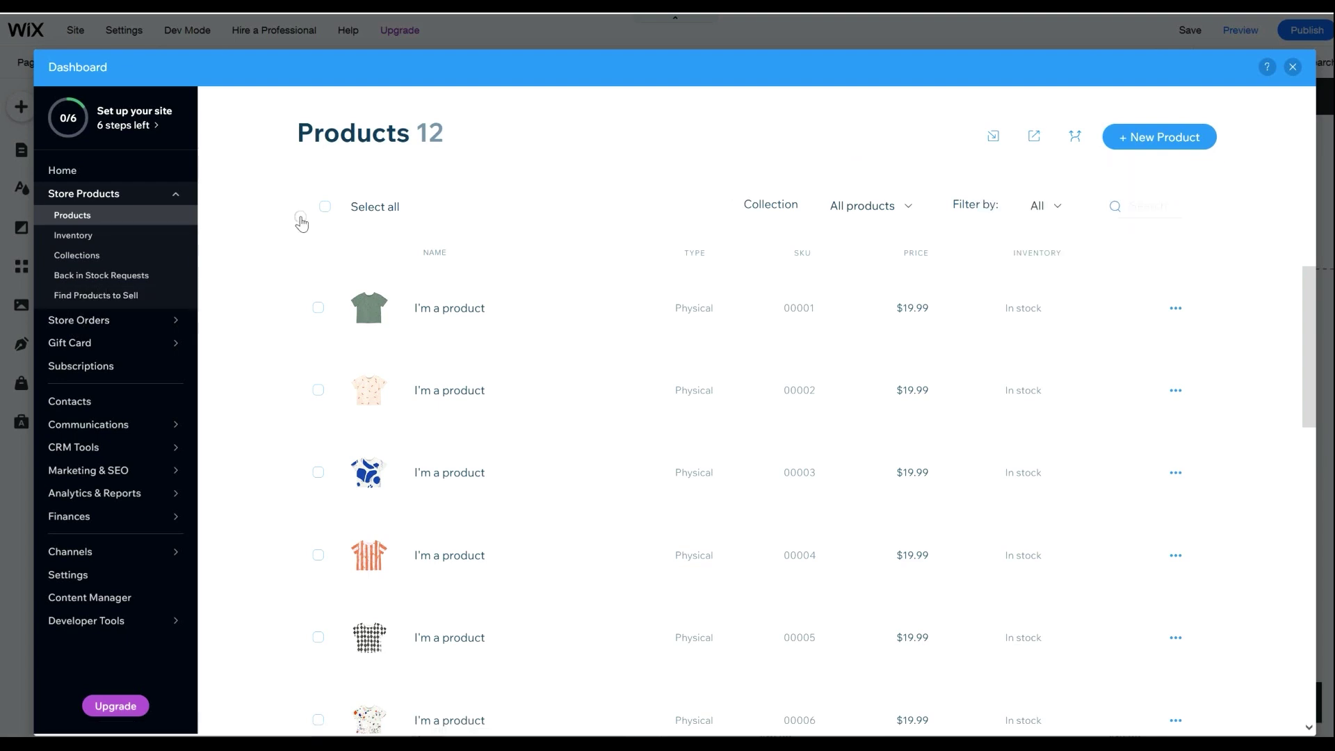
pyautogui.click(325, 207)
pyautogui.click(1154, 206)
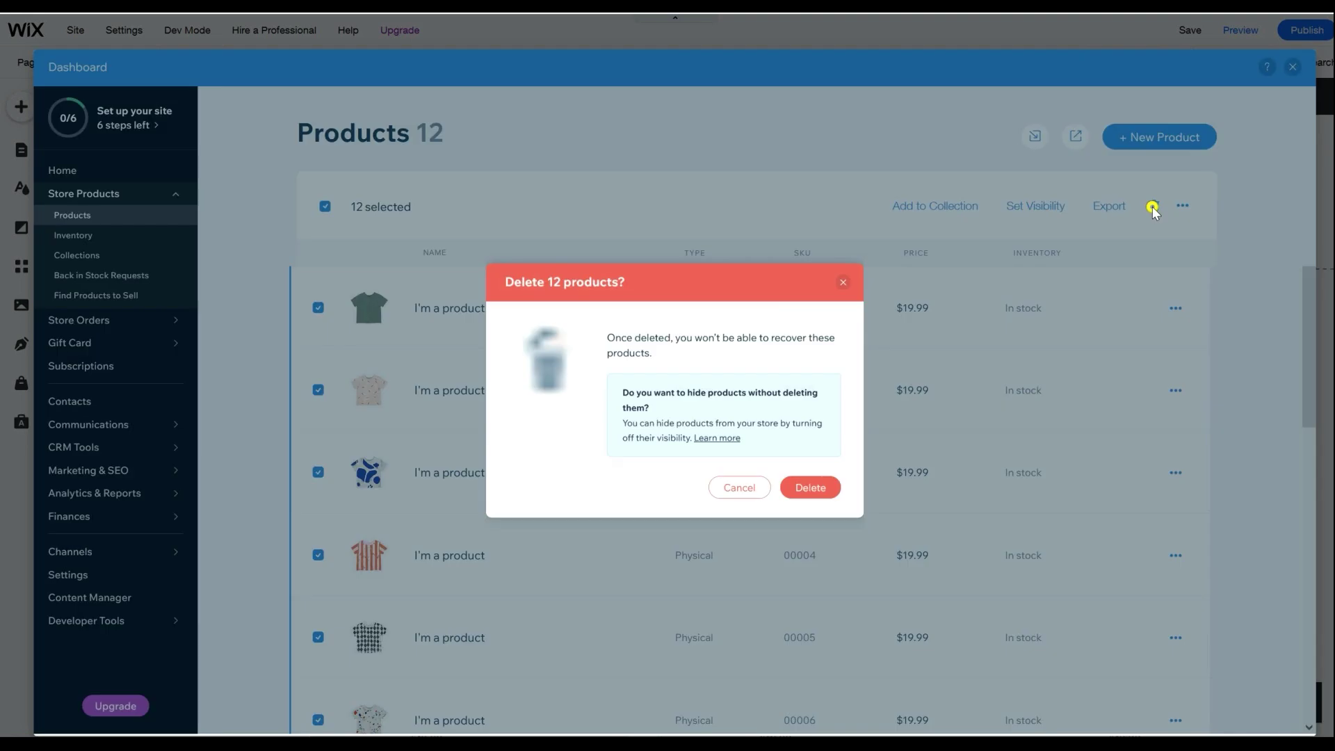
pyautogui.click(830, 501)
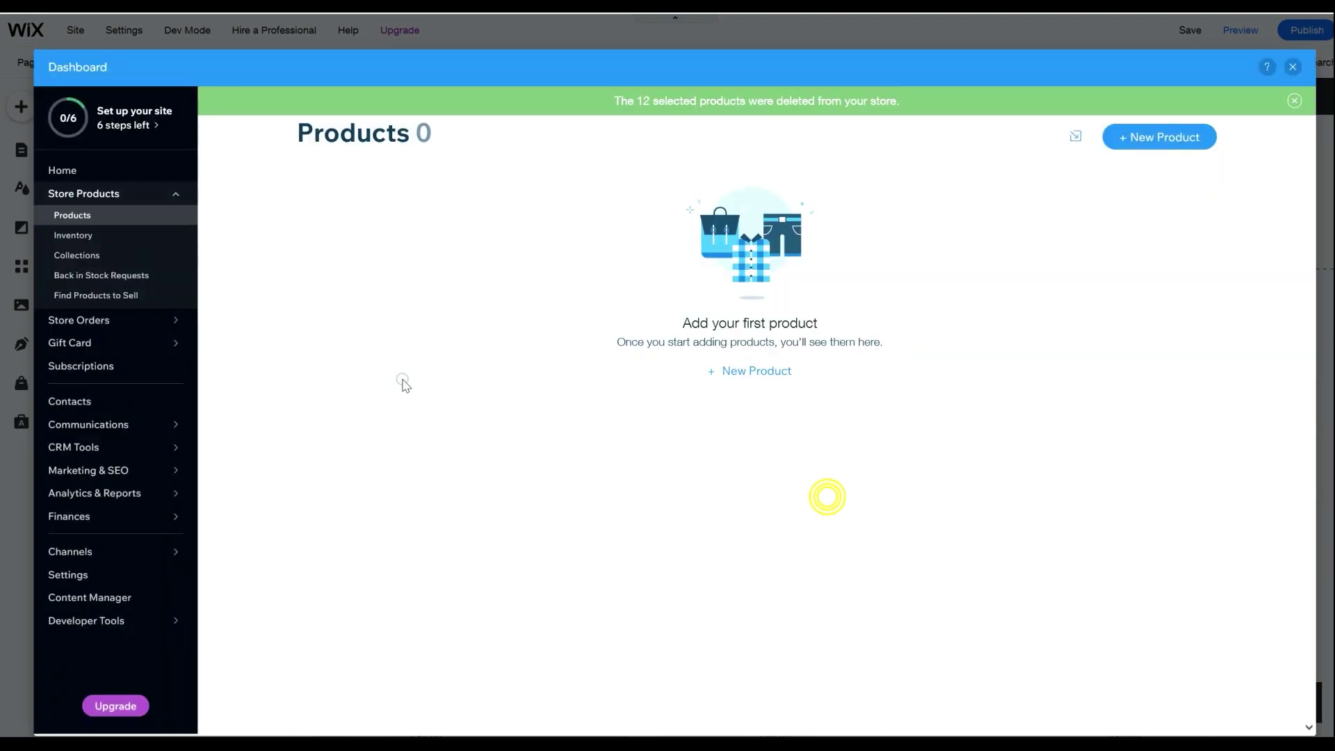
pyautogui.click(125, 298)
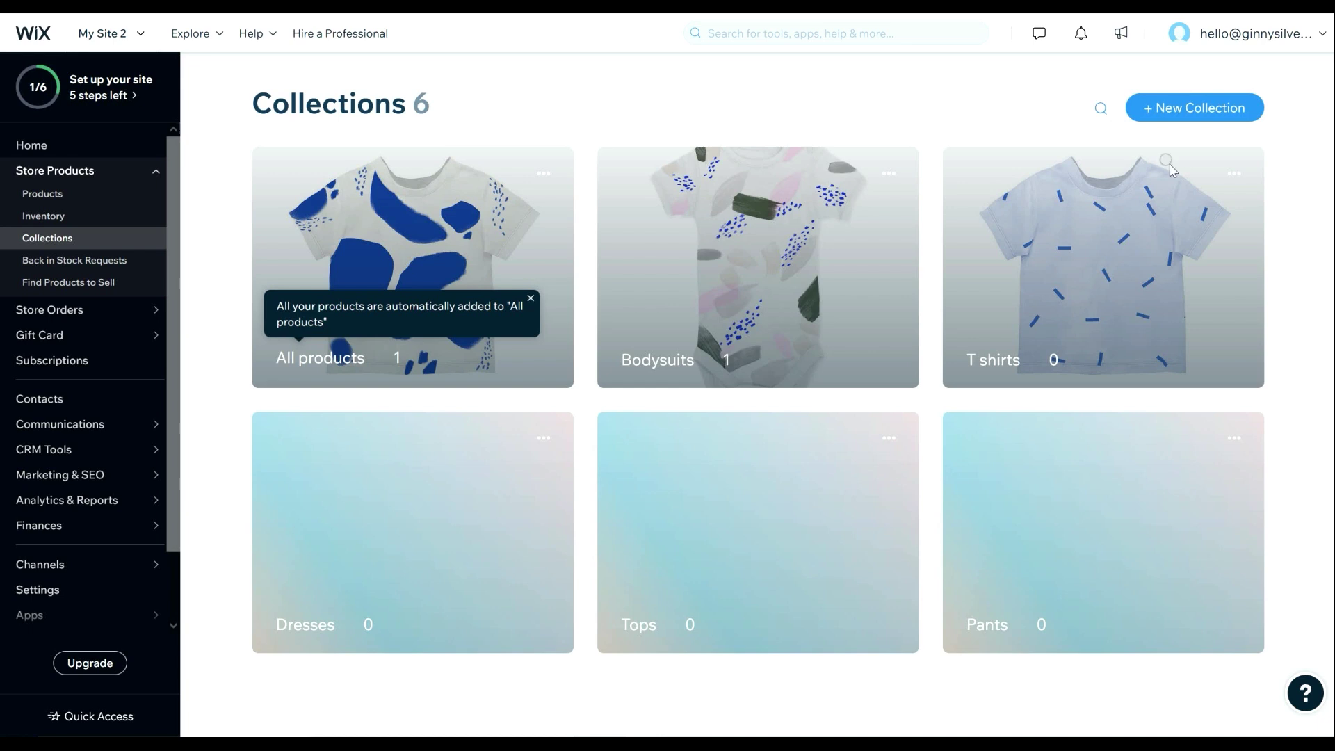
# - Create a new product collection named "Shoes and Accessories", save it and choose to add it to the site
pyautogui.click(1186, 105)
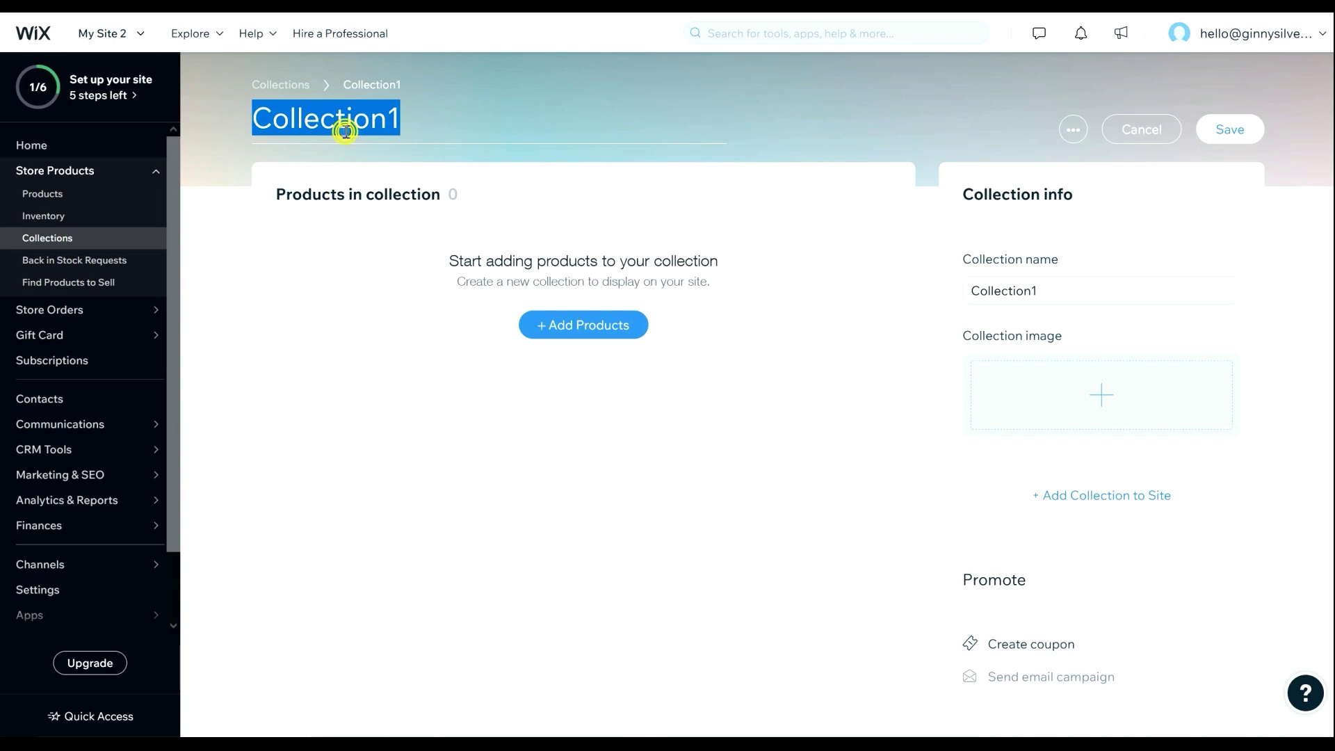
pyautogui.write('SHoe')
pyautogui.press('BackSpace')
pyautogui.press('BackSpace')
pyautogui.press('BackSpace')
pyautogui.write('hoes and Accessories')
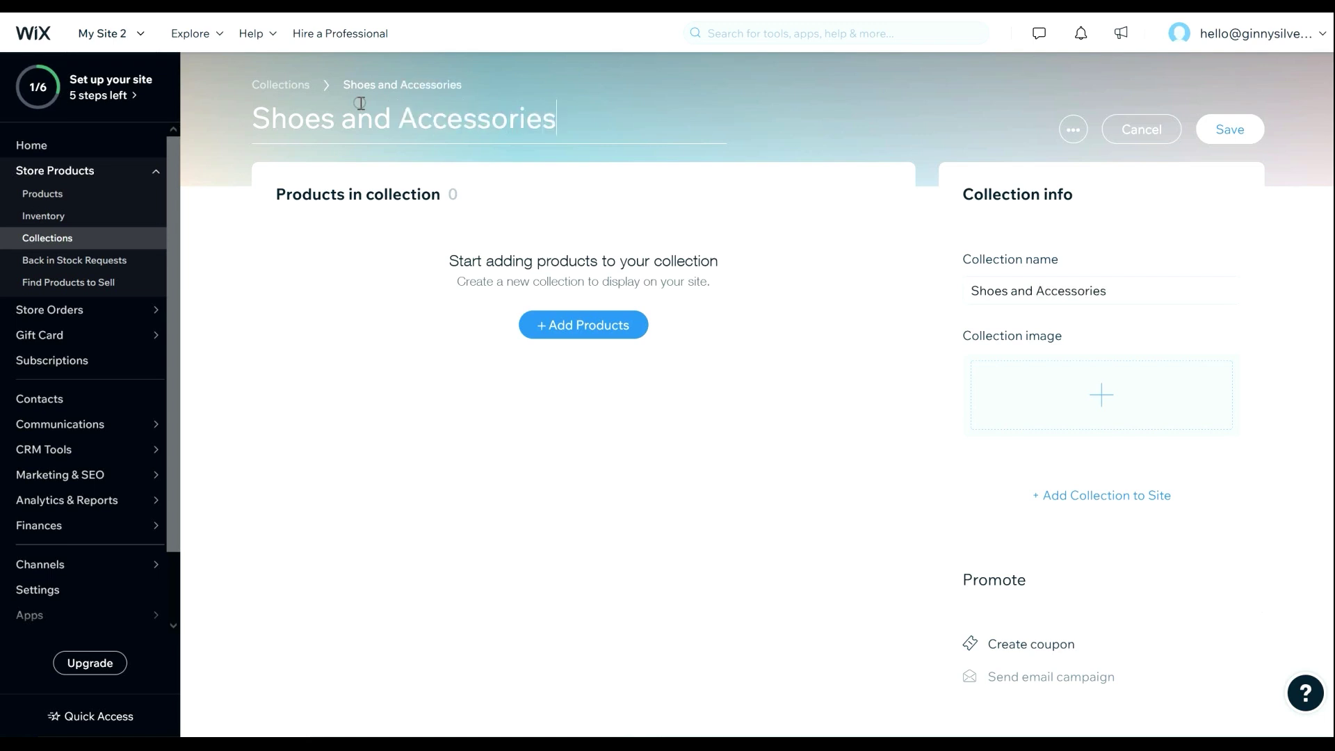
pyautogui.click(1247, 129)
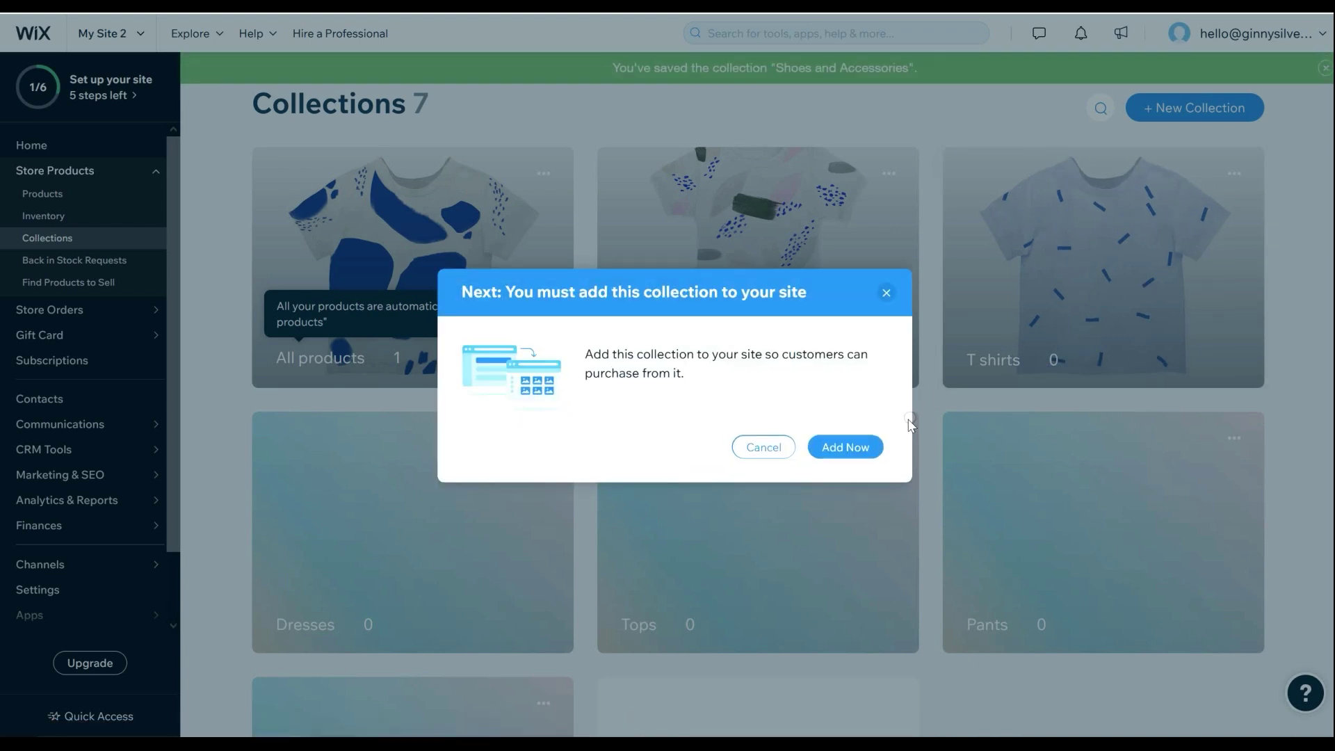
pyautogui.click(845, 449)
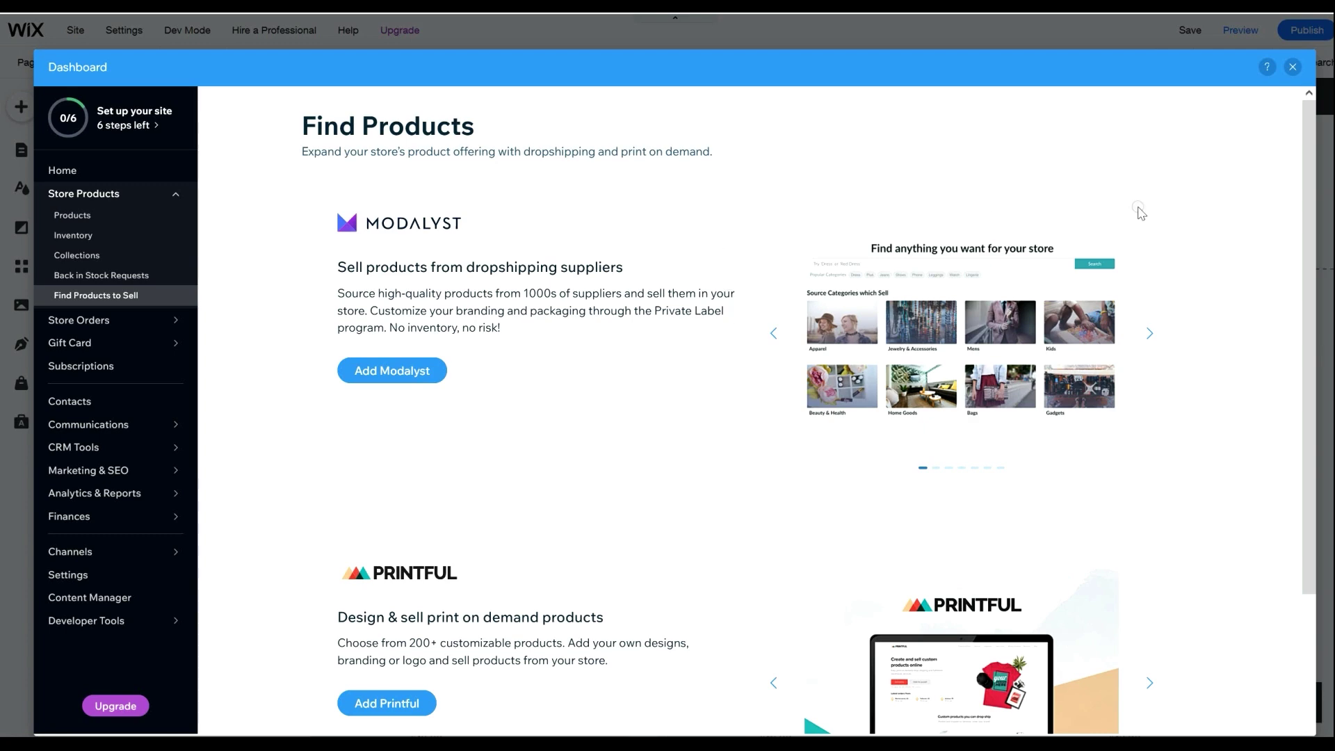
# - Add the Modalyst dropshipping app to the site with its requested permissions and save the Modalyst login in the browser
pyautogui.moveTo(1313, 126)
pyautogui.mouseDown()
pyautogui.moveTo(1313, 299)
pyautogui.moveTo(1313, 150)
pyautogui.mouseUp()
pyautogui.click(407, 343)
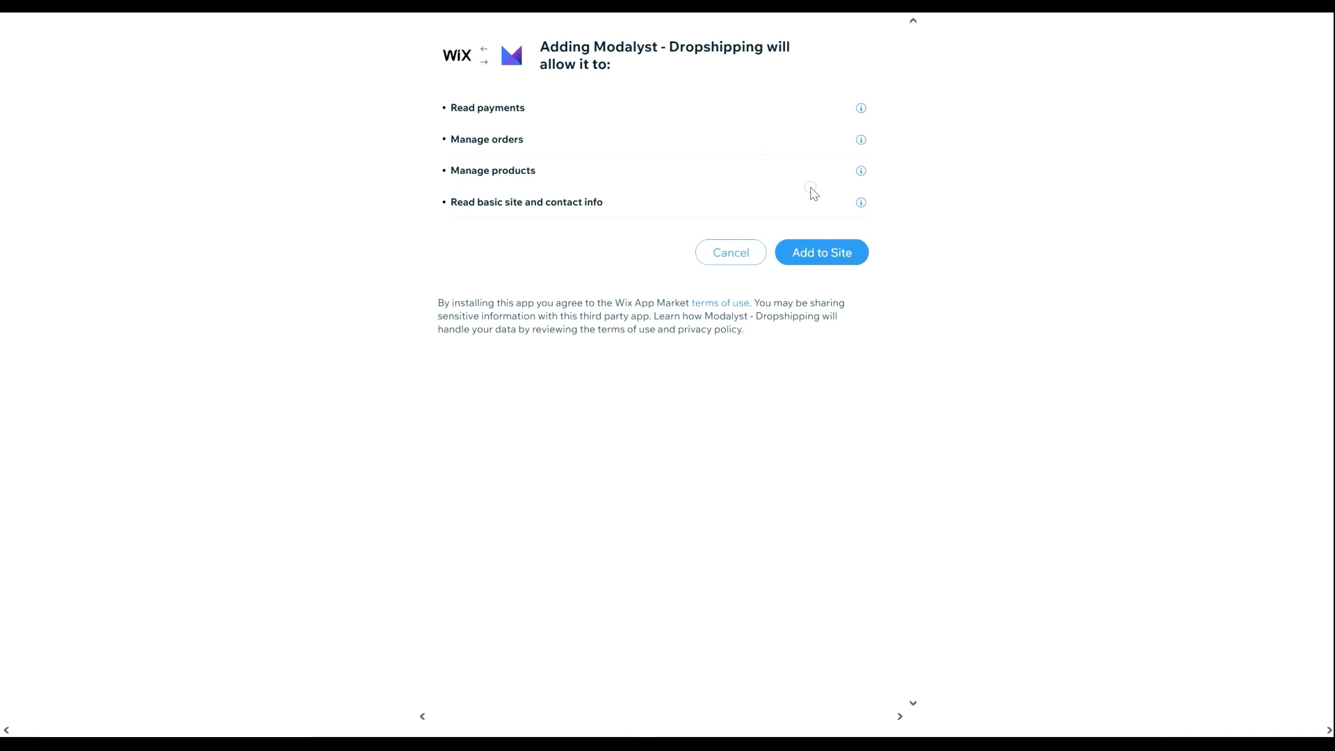
pyautogui.click(824, 248)
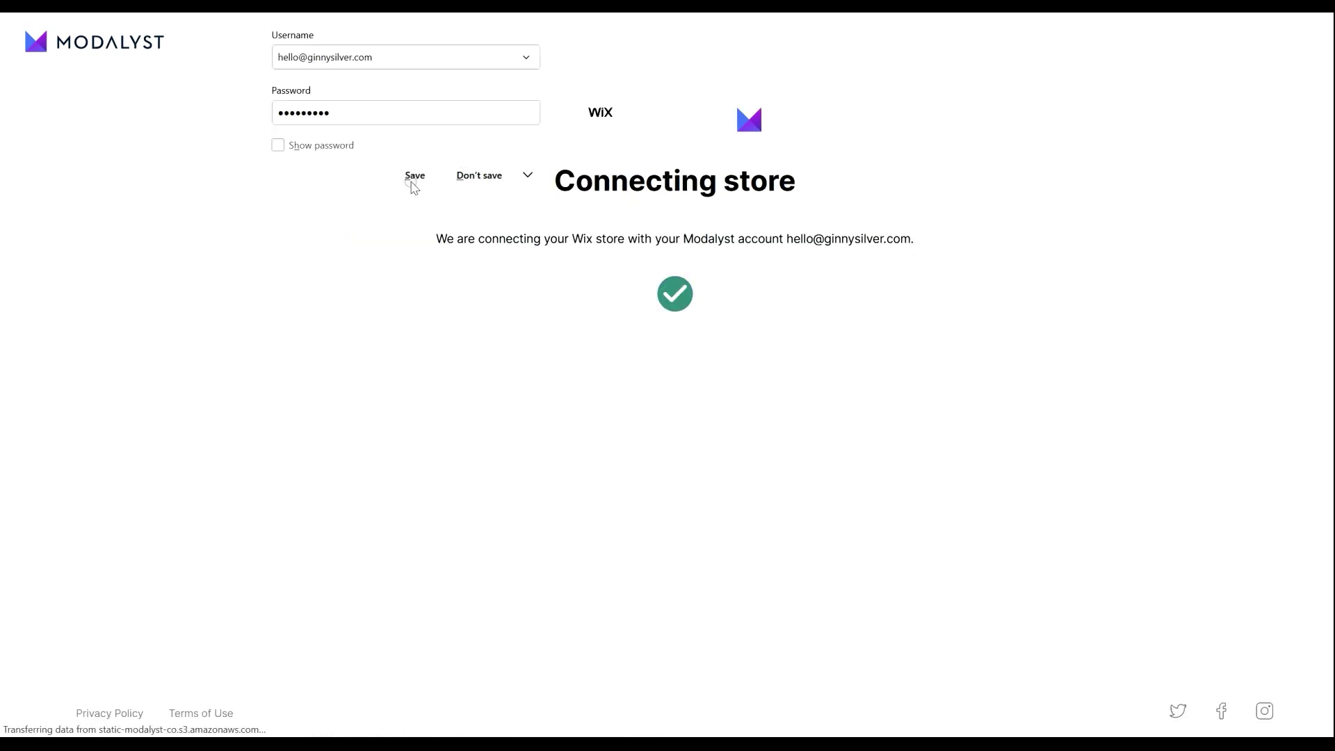
pyautogui.click(411, 177)
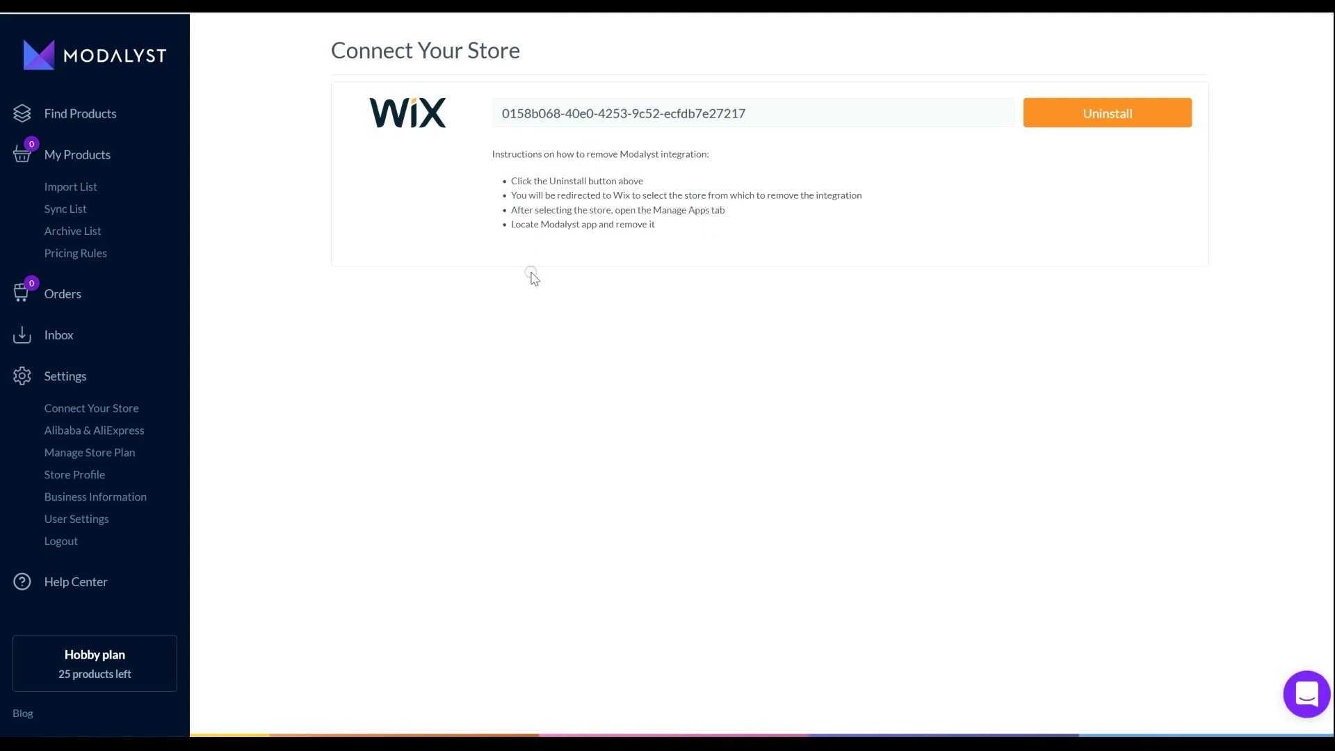
# - Show all Kids & Babies products in Modalyst's product catalogue and pick the orange hooded garment
pyautogui.click(76, 117)
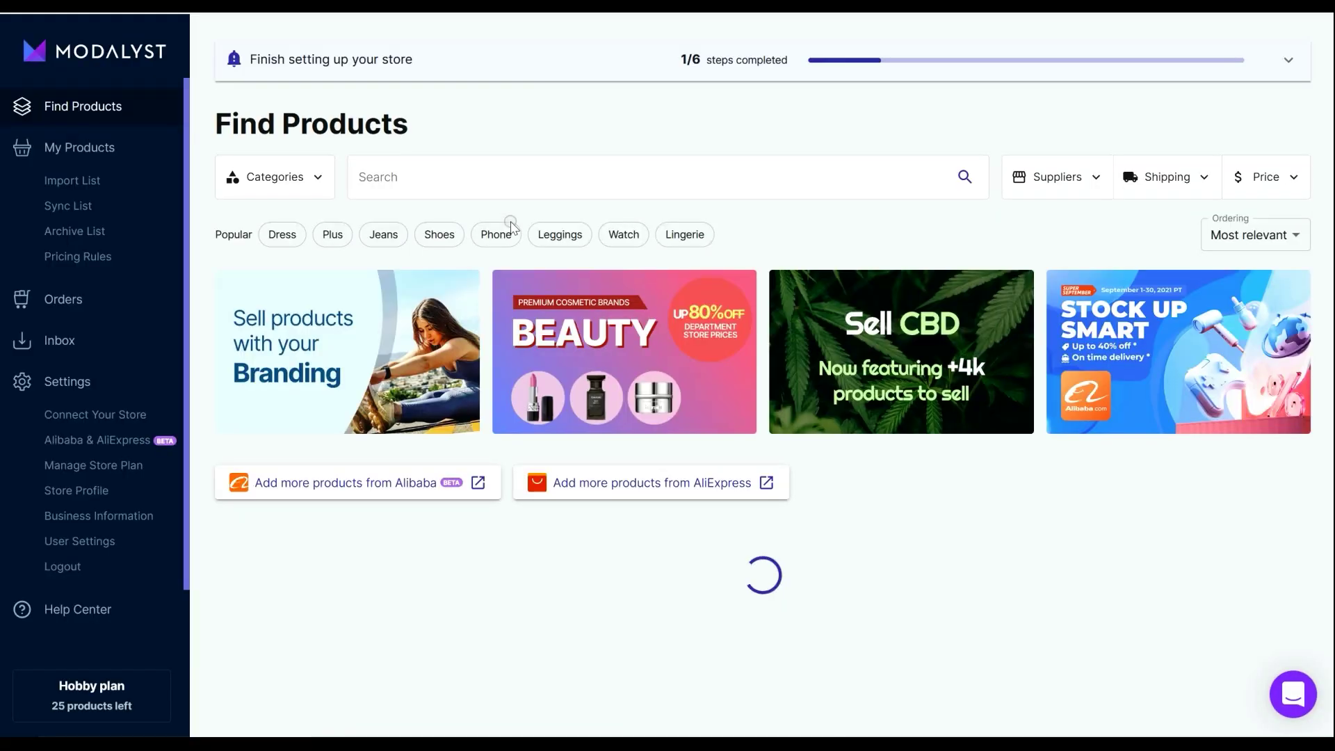
pyautogui.click(323, 181)
pyautogui.moveTo(480, 256); pyautogui.dragTo(415, 337)
pyautogui.click(397, 367)
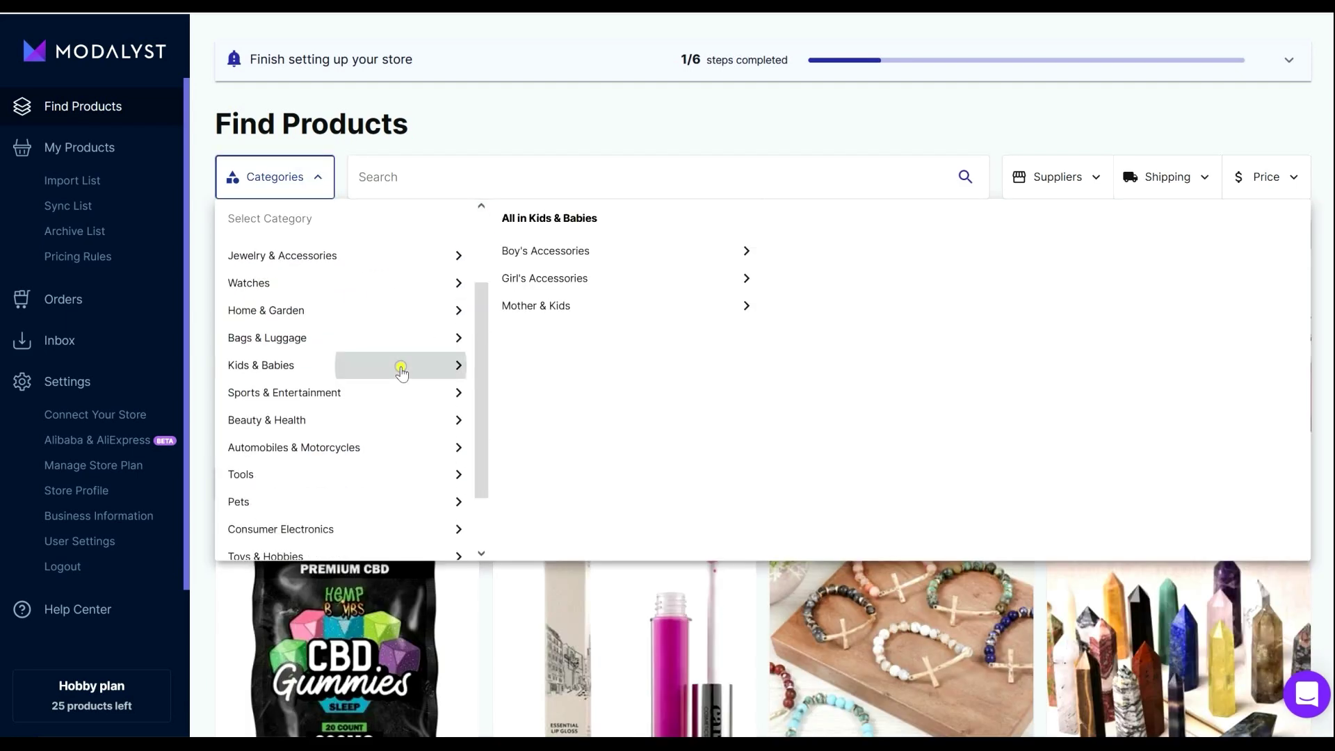
pyautogui.click(526, 220)
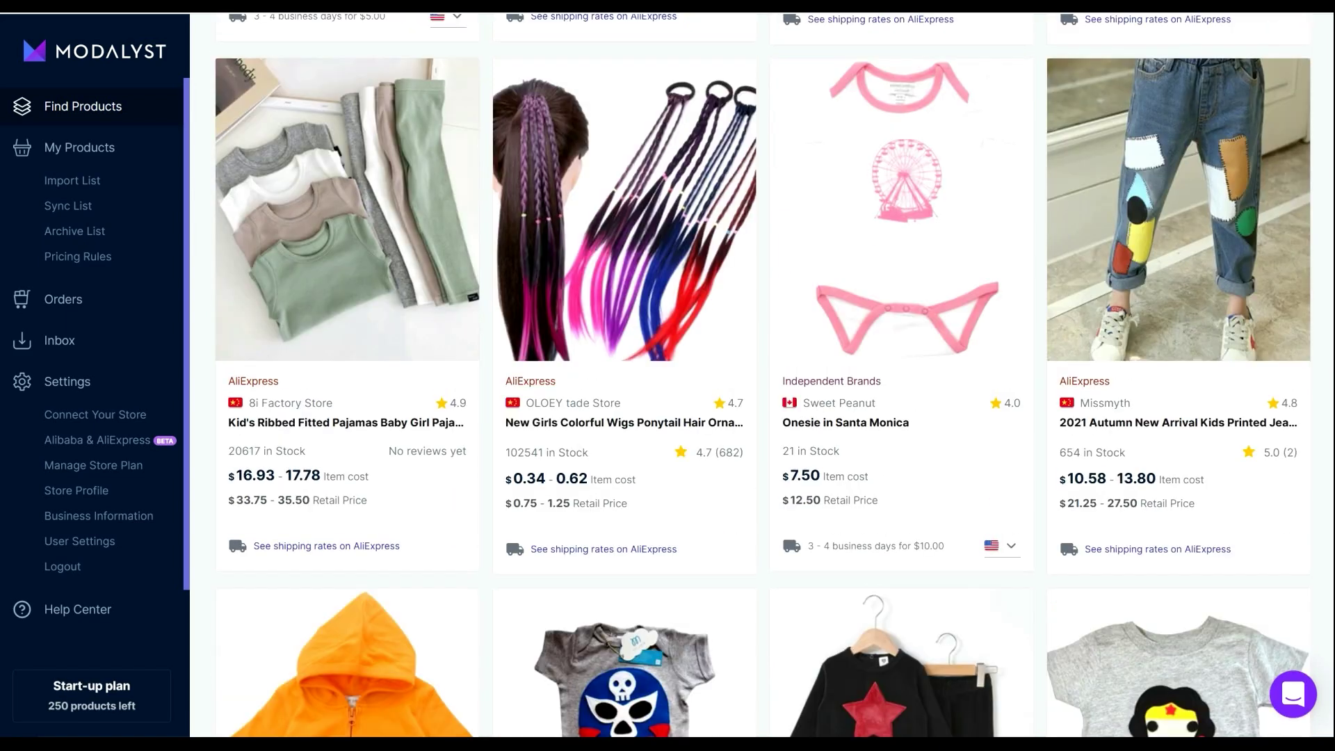
pyautogui.click(405, 605)
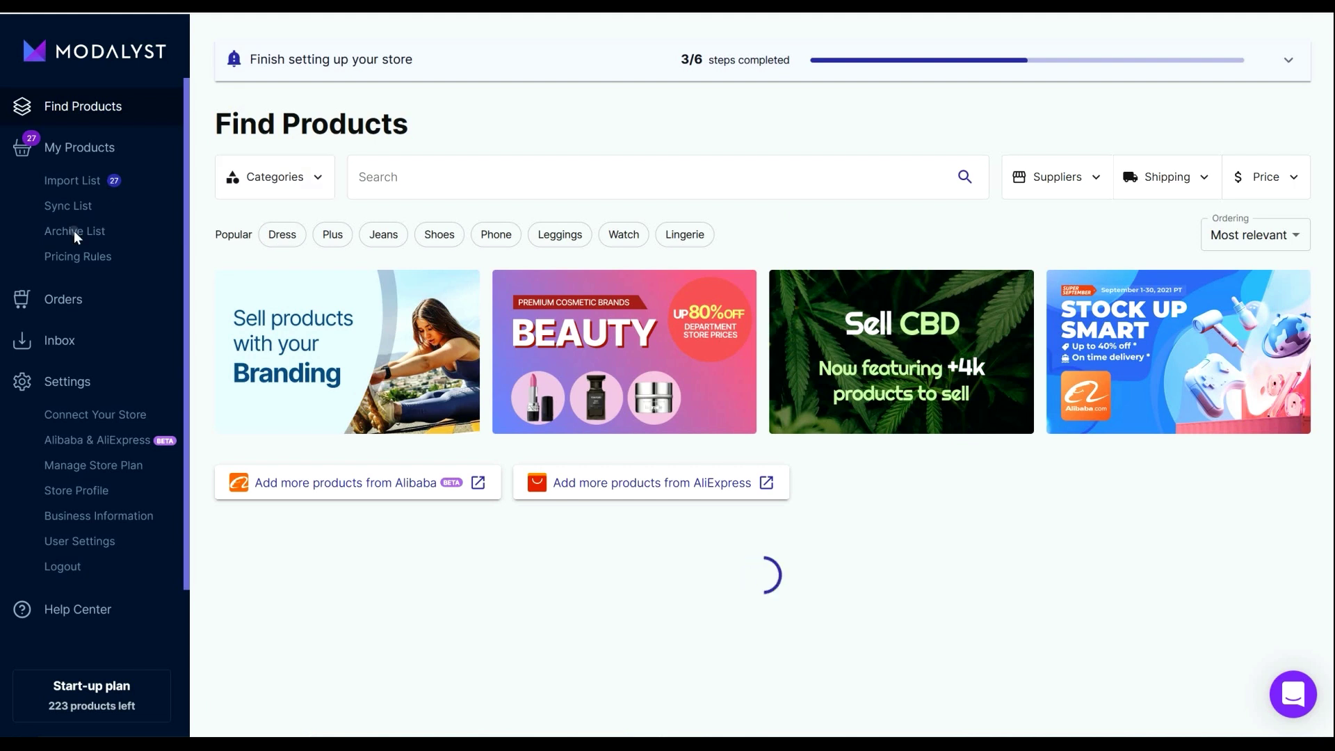
# - Open the list of imported products and rename the first denim overalls item as "Children's Denim Overalls"
pyautogui.click(62, 148)
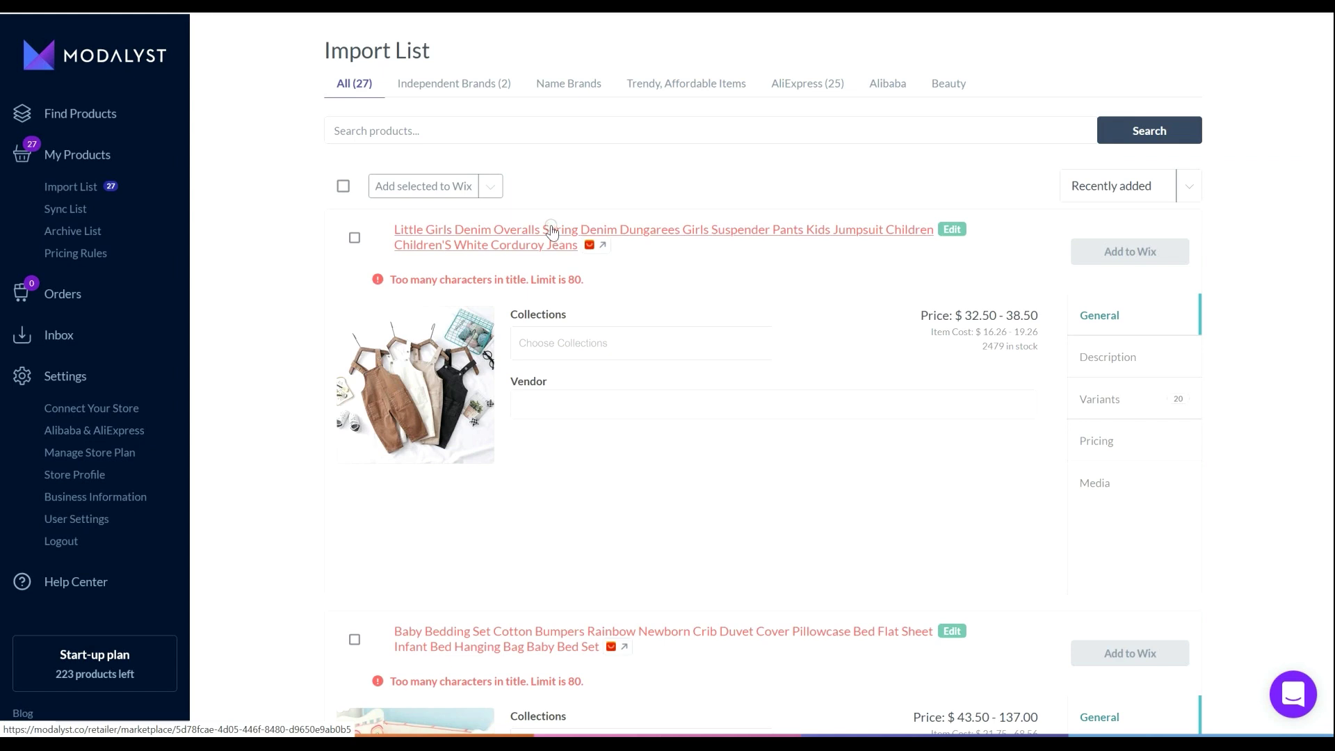
pyautogui.click(949, 231)
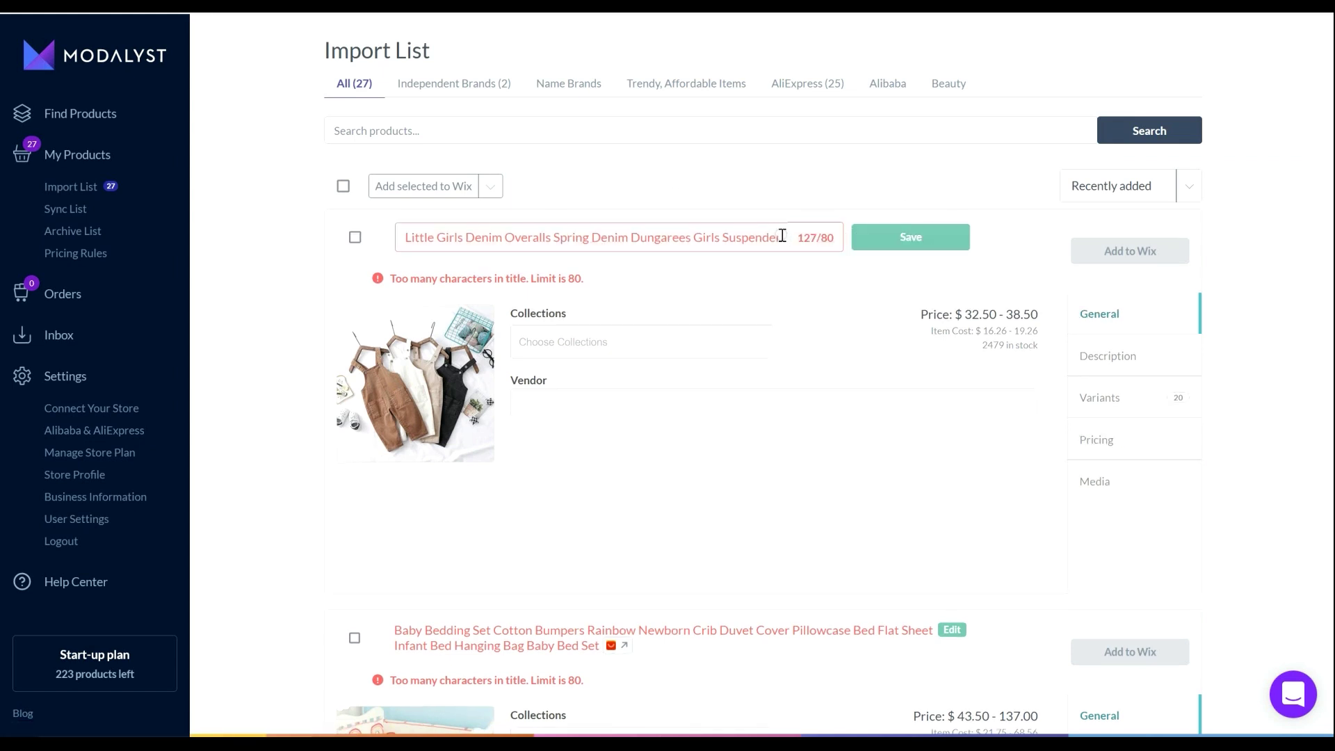
pyautogui.moveTo(465, 237); pyautogui.dragTo(254, 209)
pyautogui.press('BackSpace')
pyautogui.moveTo(493, 237); pyautogui.dragTo(784, 238)
pyautogui.write('Denim Overalls')
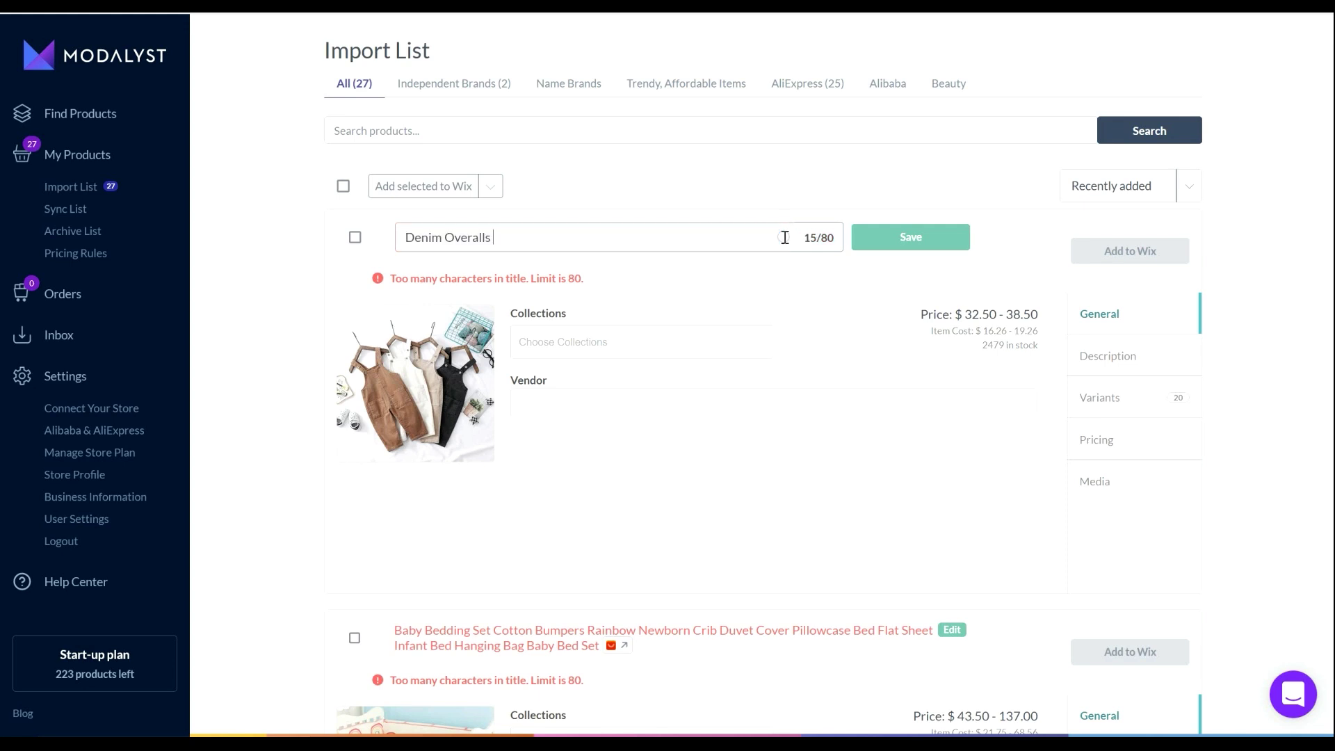
pyautogui.click(407, 237)
pyautogui.write("Children's")
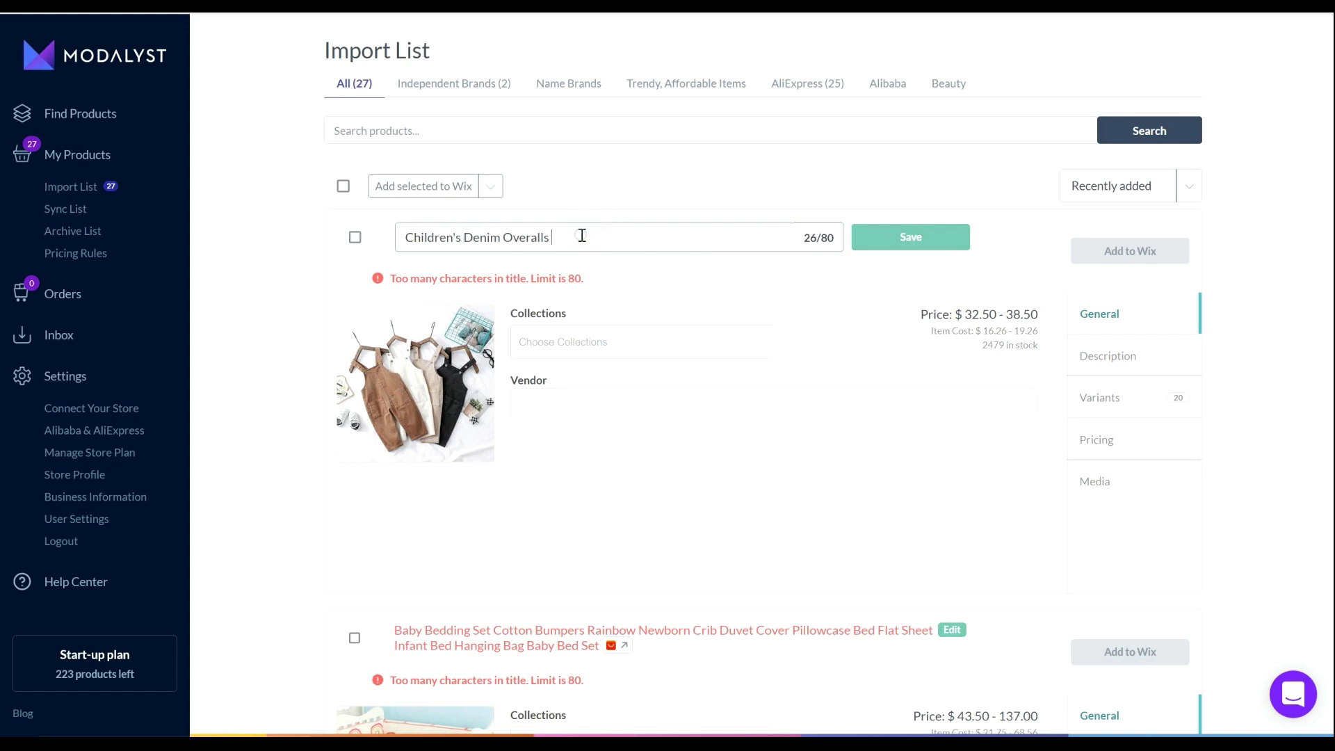
pyautogui.press('Return')
# - Assign the Children's Denim Overalls product to the Bodysuits collection
pyautogui.click(612, 308)
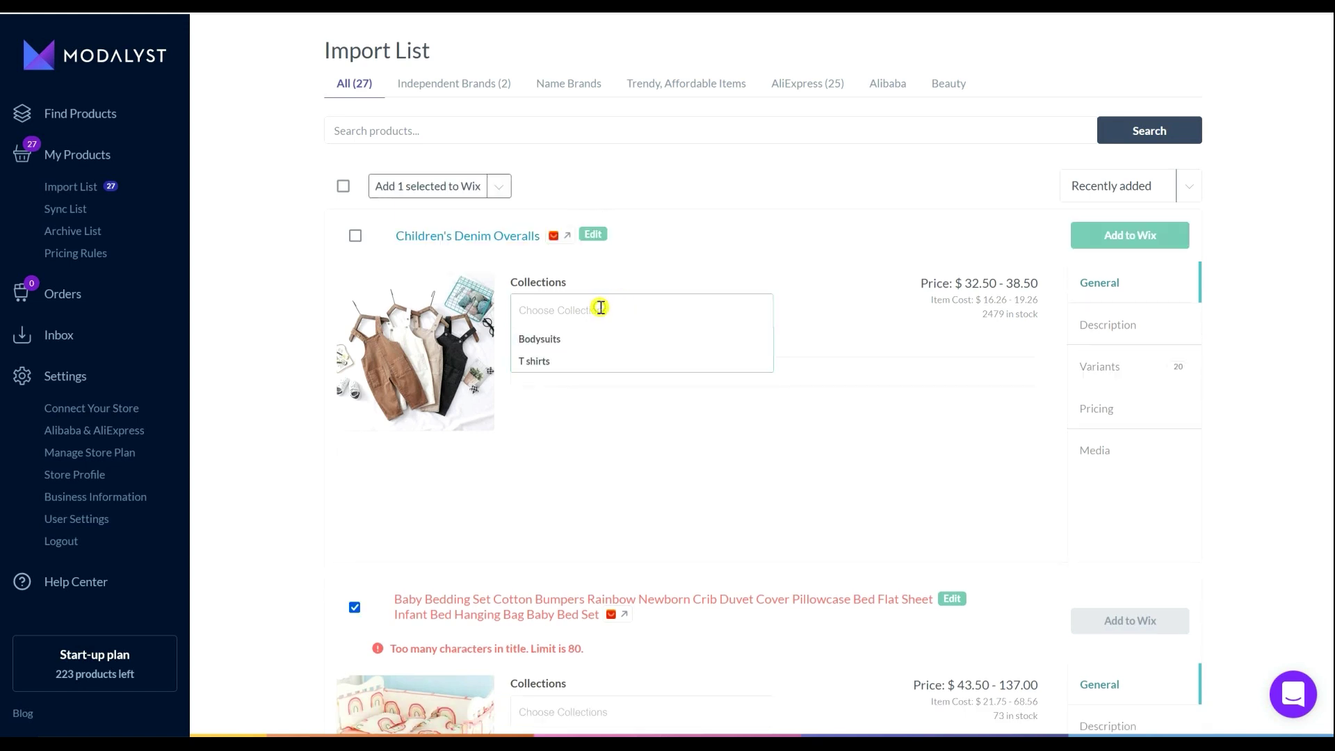
pyautogui.click(700, 236)
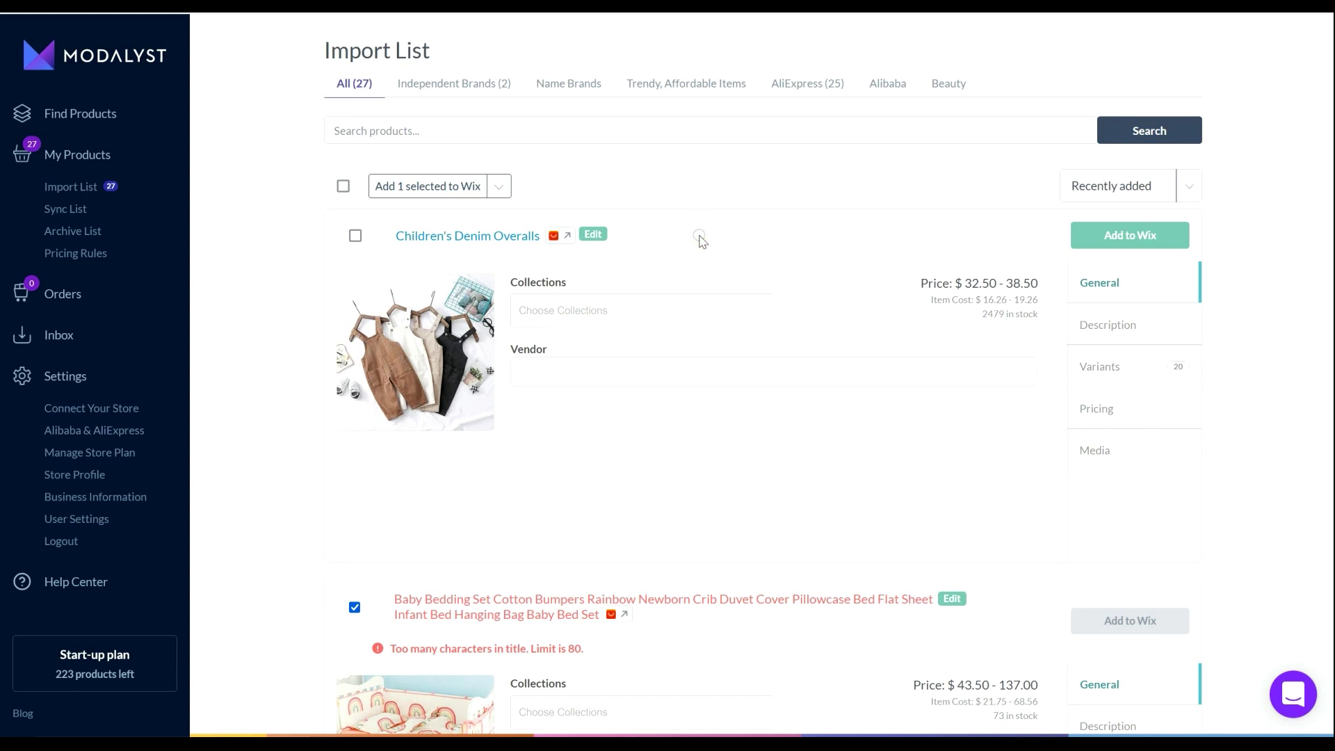
pyautogui.click(632, 310)
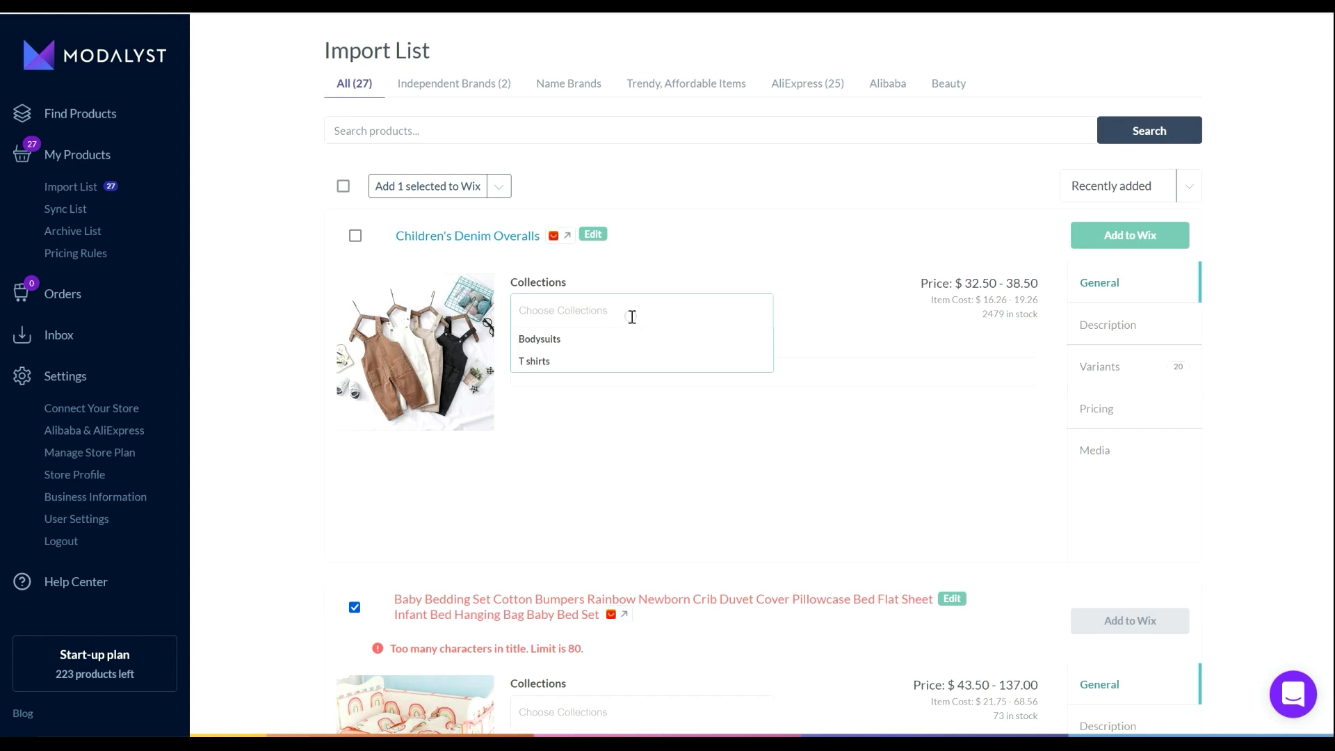
pyautogui.click(617, 340)
pyautogui.click(855, 287)
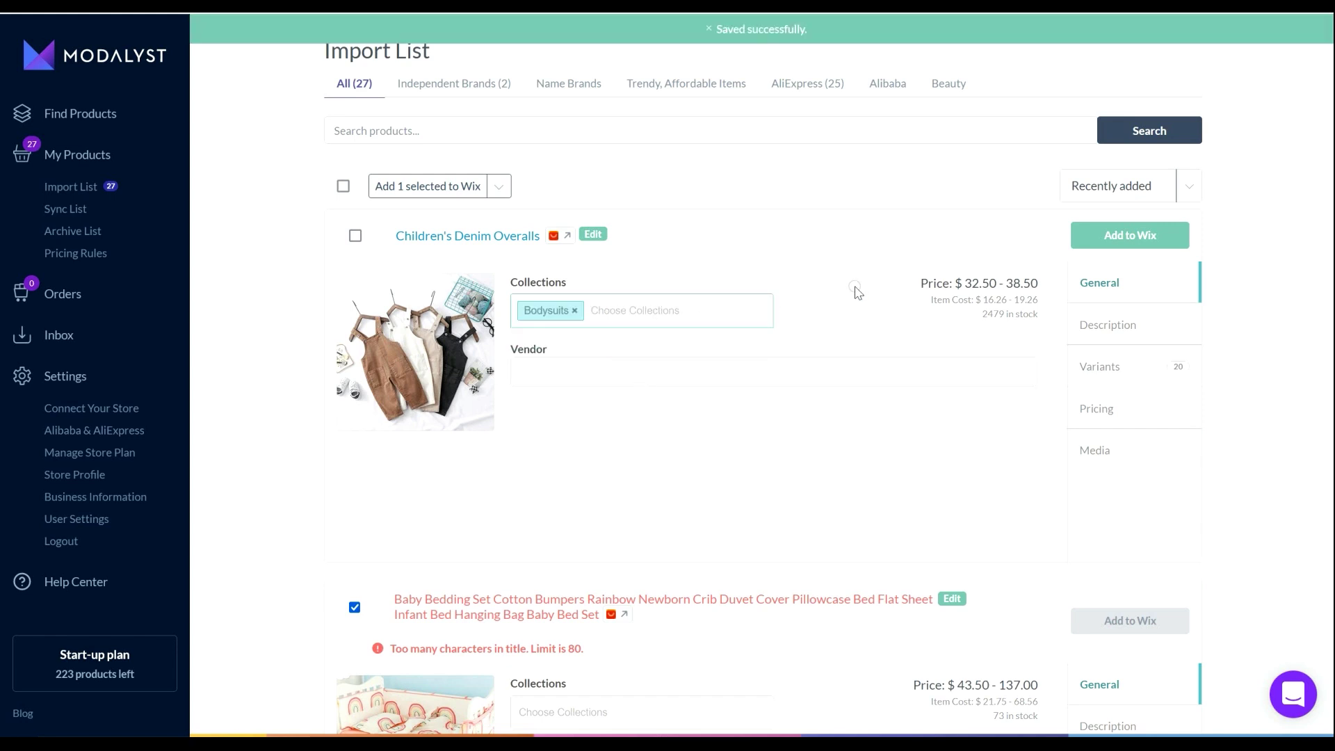
# - Review the description, variants and pricing of the Children's Denim Overalls product
pyautogui.click(1103, 324)
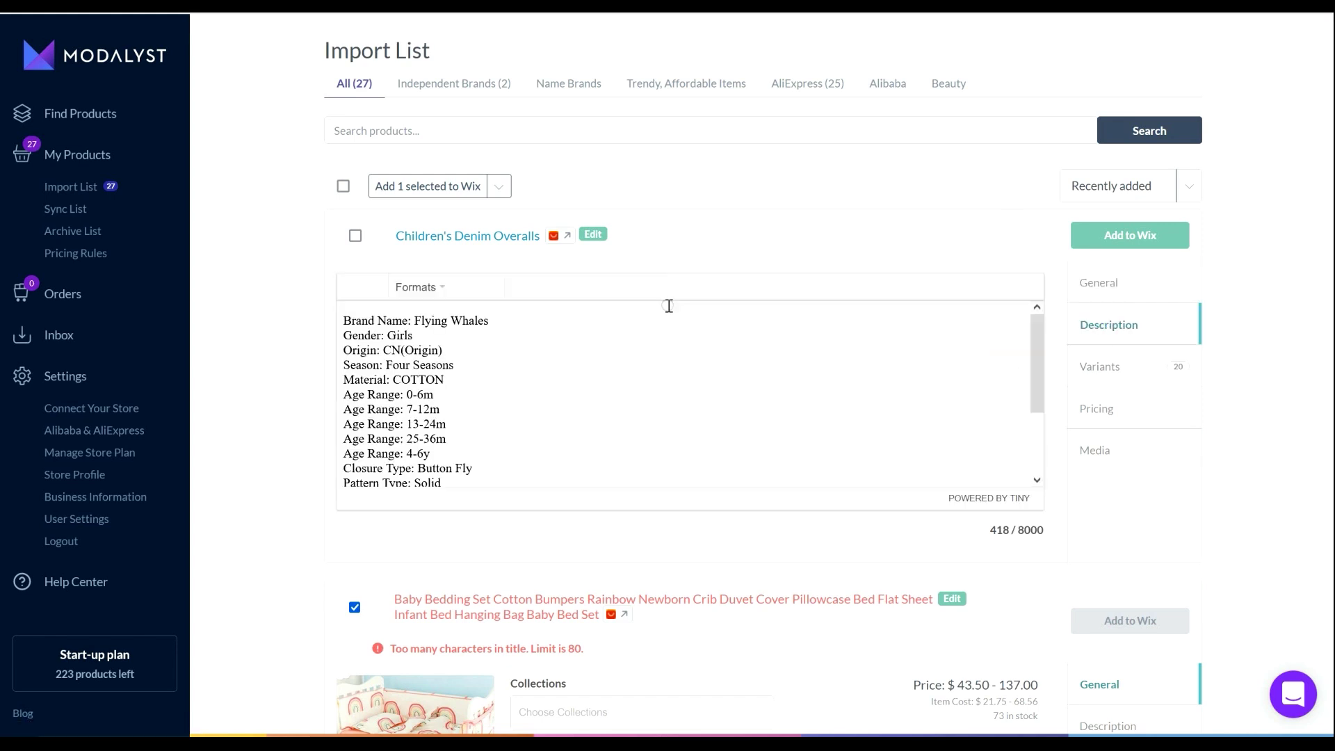
pyautogui.moveTo(1036, 334); pyautogui.dragTo(1041, 416)
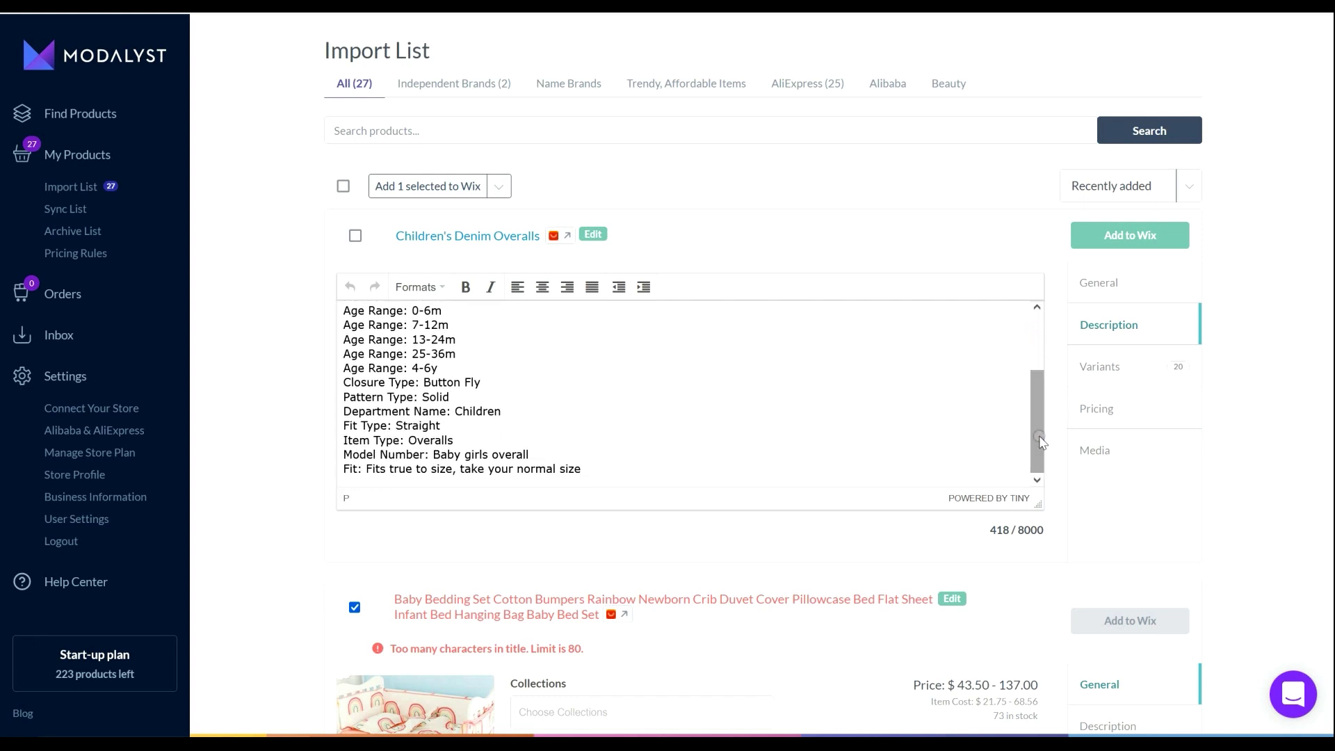
pyautogui.click(1140, 367)
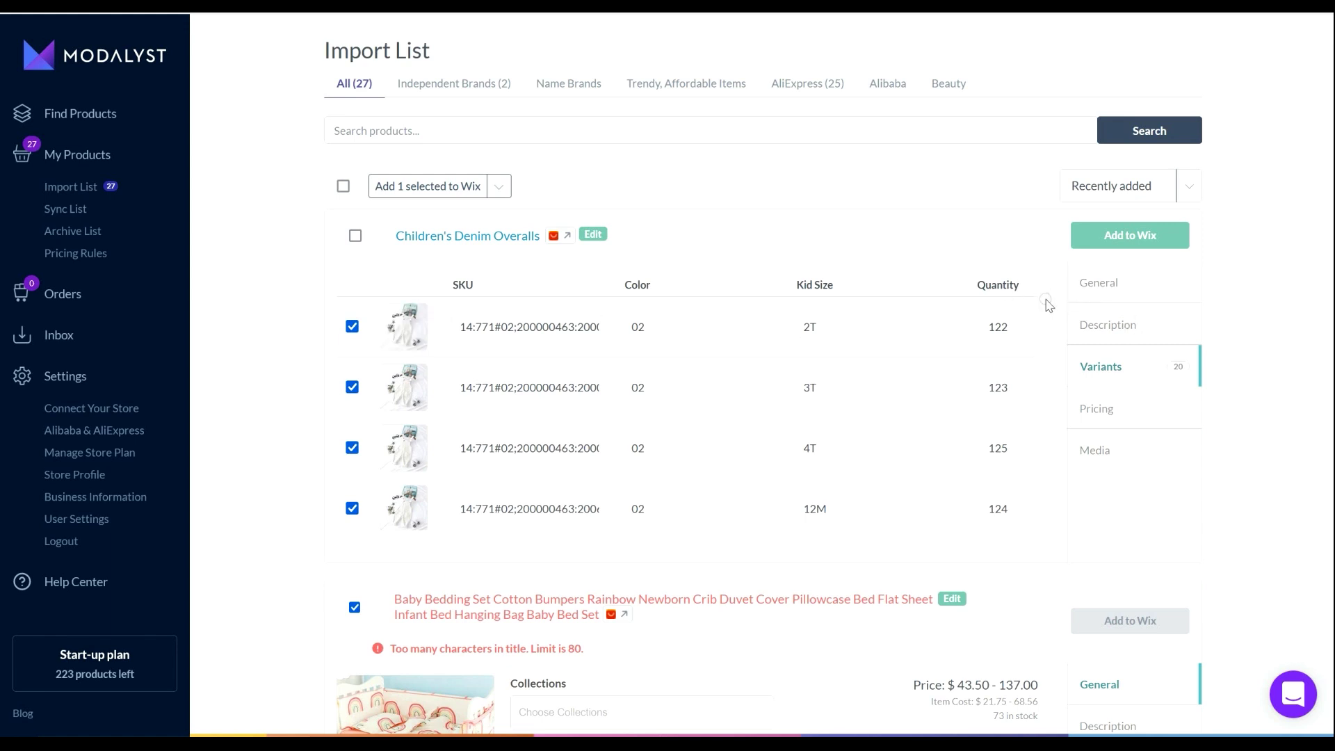
pyautogui.moveTo(1035, 295); pyautogui.dragTo(1037, 507)
pyautogui.click(1105, 410)
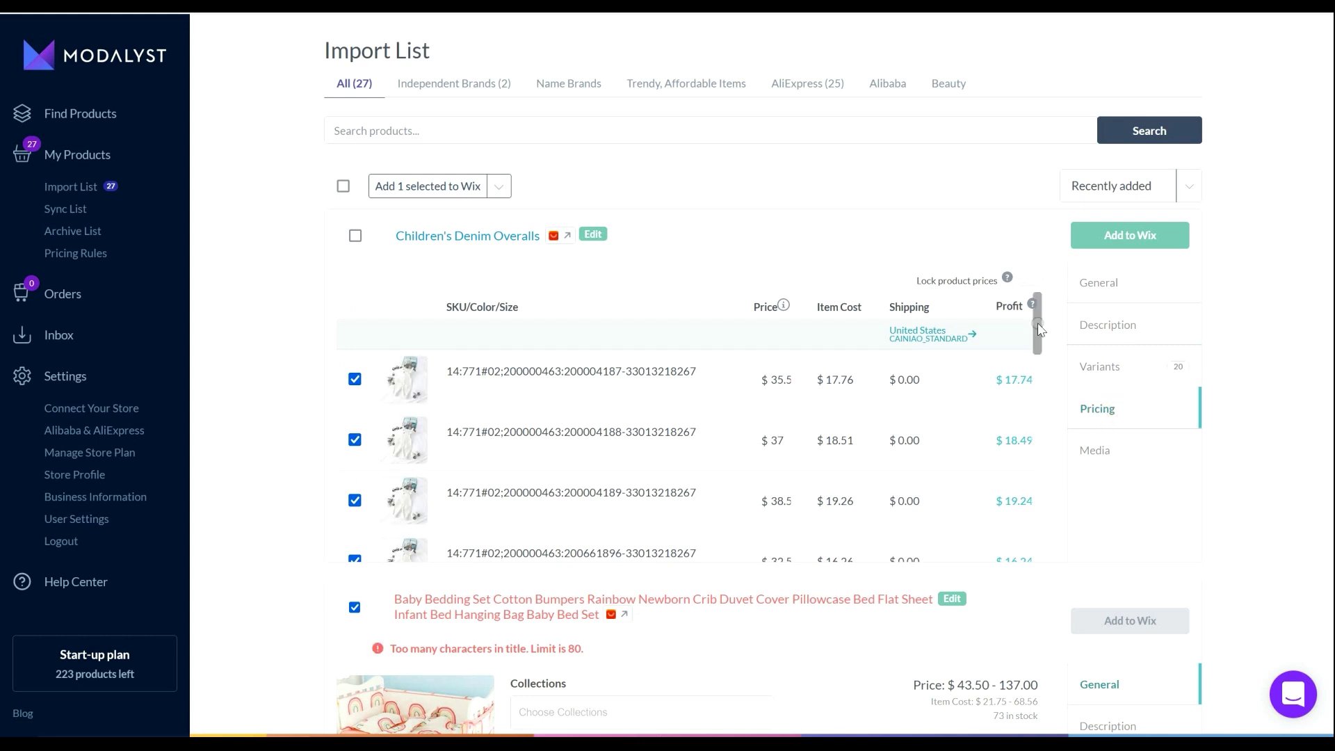
# - Check the pricing and product images of the Children's Denim Overalls and add the product to Wix
pyautogui.moveTo(1038, 324); pyautogui.dragTo(1040, 347)
pyautogui.click(1096, 450)
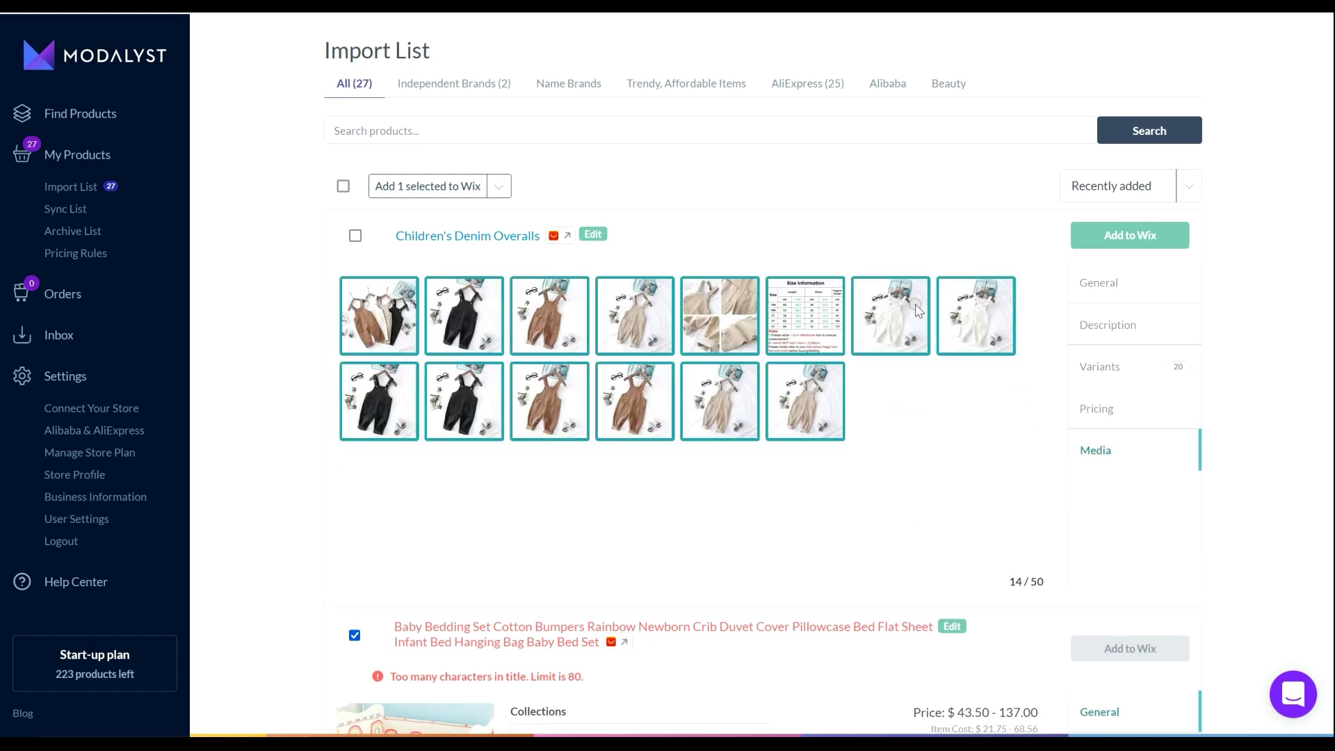
pyautogui.click(1118, 236)
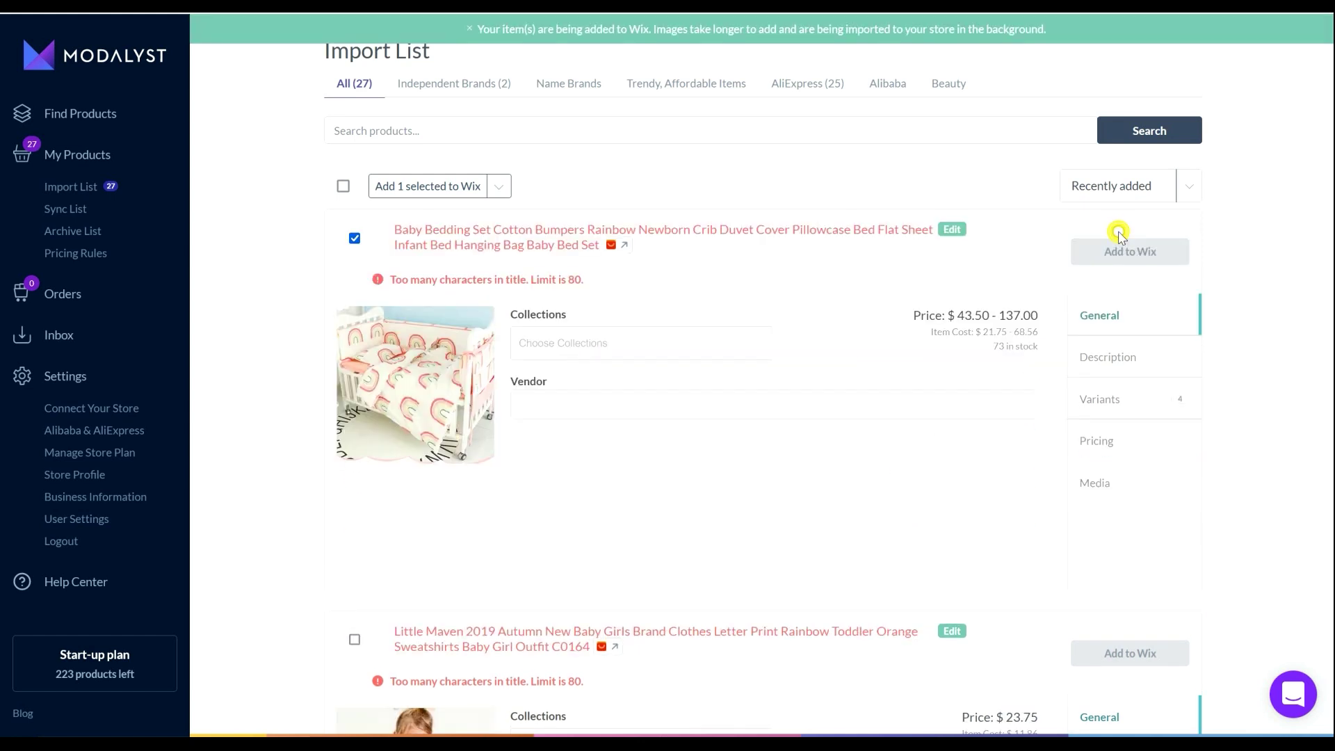
pyautogui.click(632, 316)
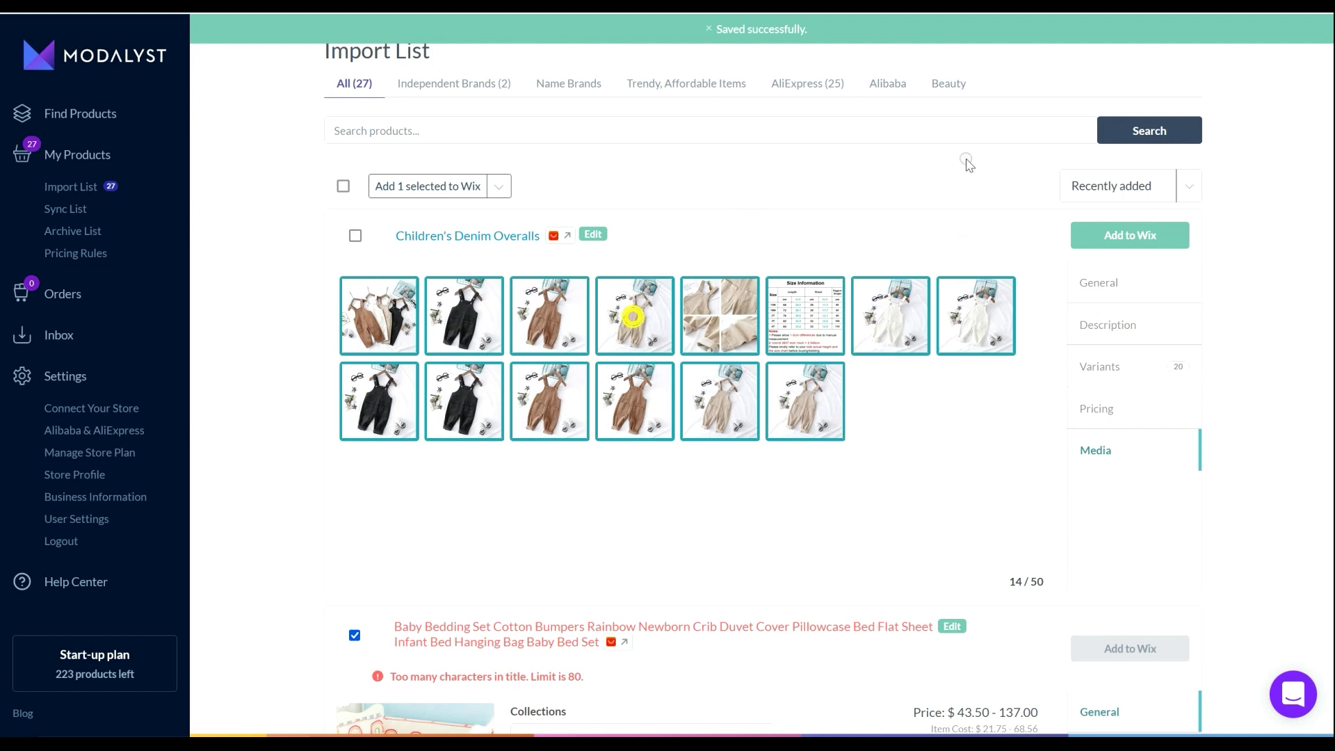
pyautogui.click(1118, 235)
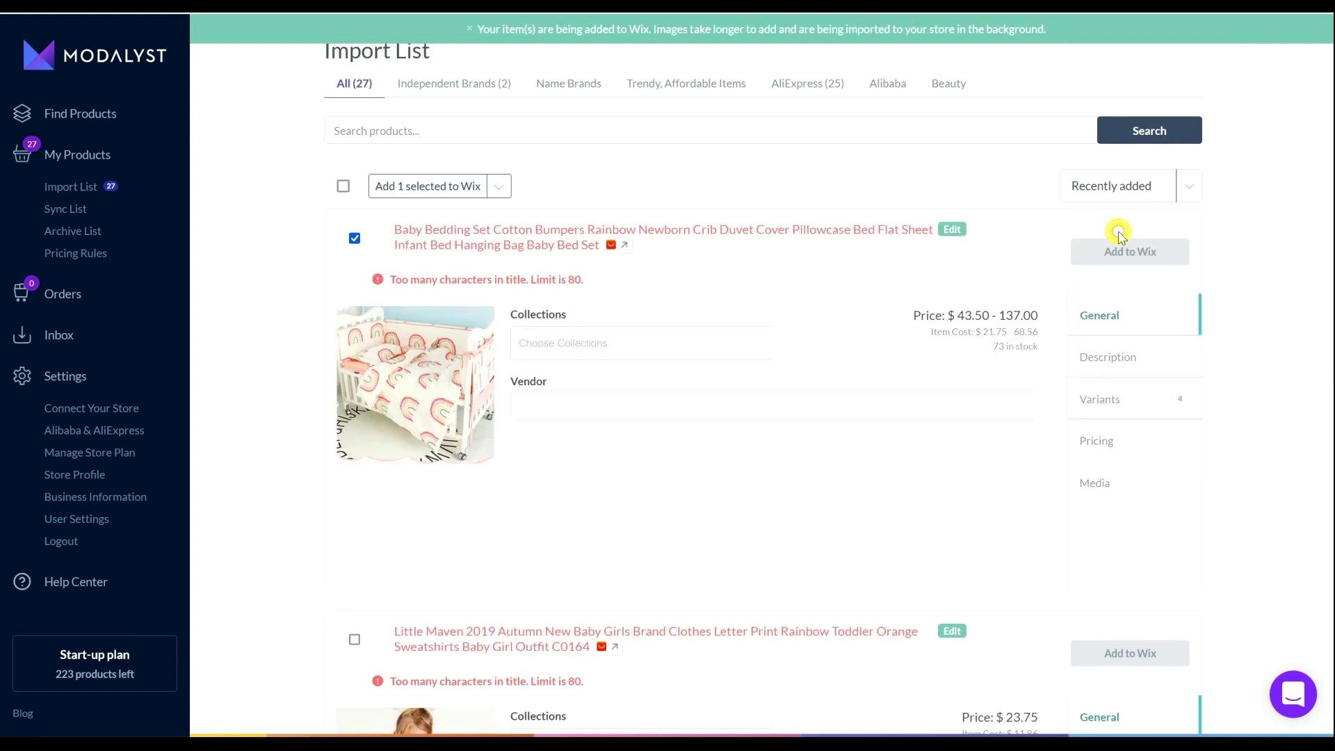
# - Add the red bow shoes to Wix as "Red Bow Ballet Flats" in the Shoes and Accessories collection
pyautogui.write('ed Bow Ballet Flats')
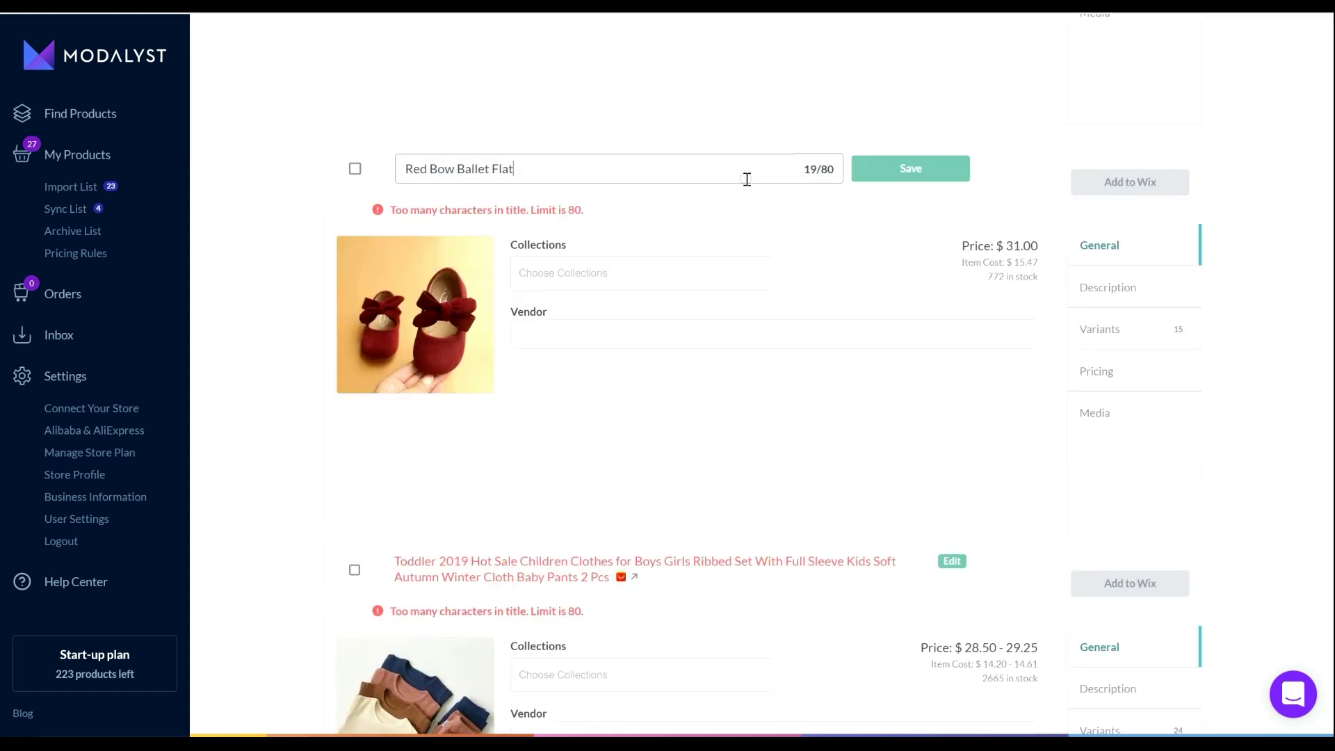
pyautogui.click(691, 269)
pyautogui.write('sho')
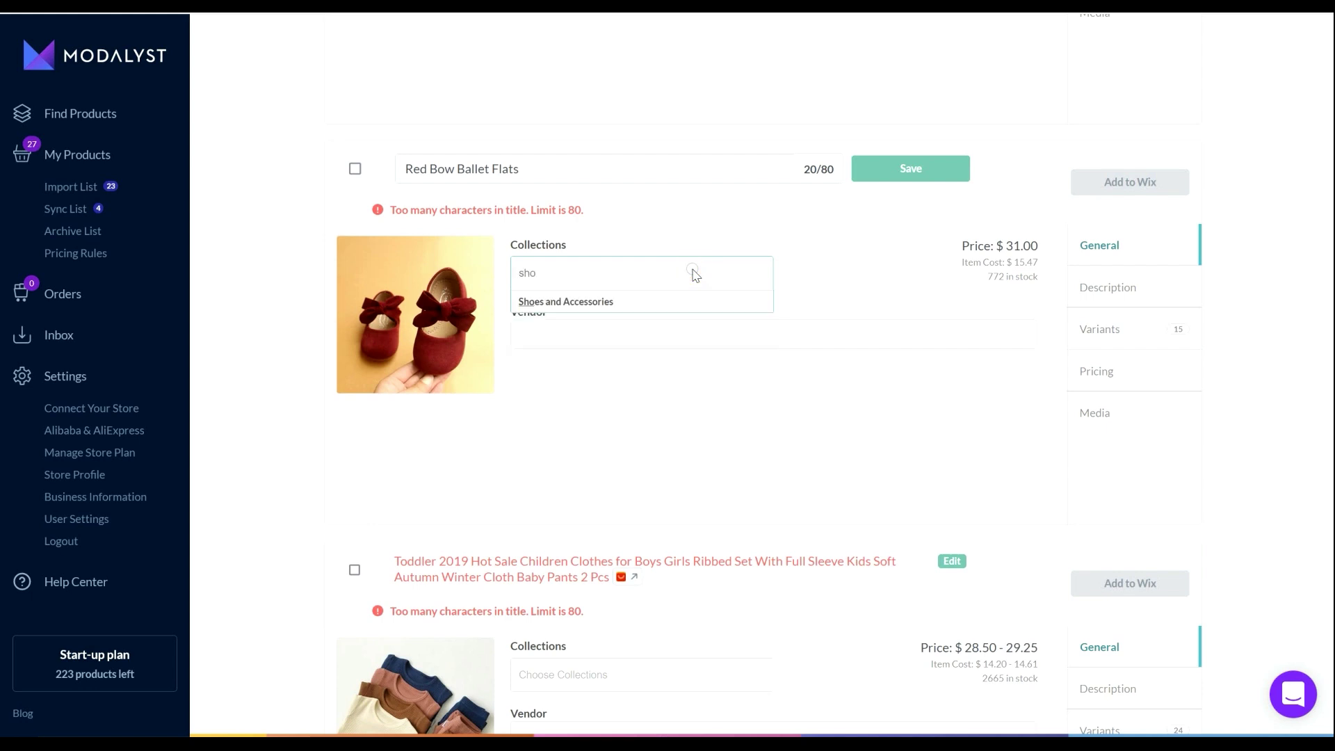
pyautogui.click(618, 303)
pyautogui.click(950, 170)
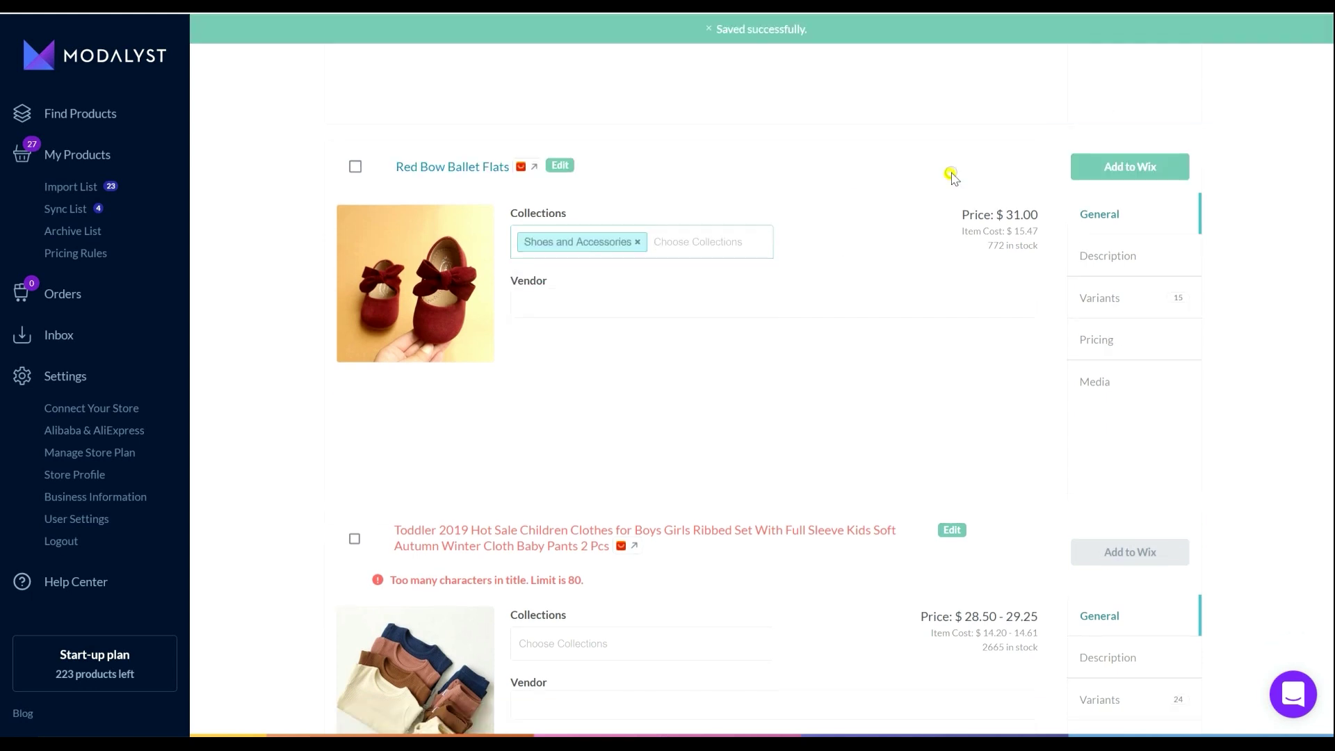
pyautogui.click(1121, 174)
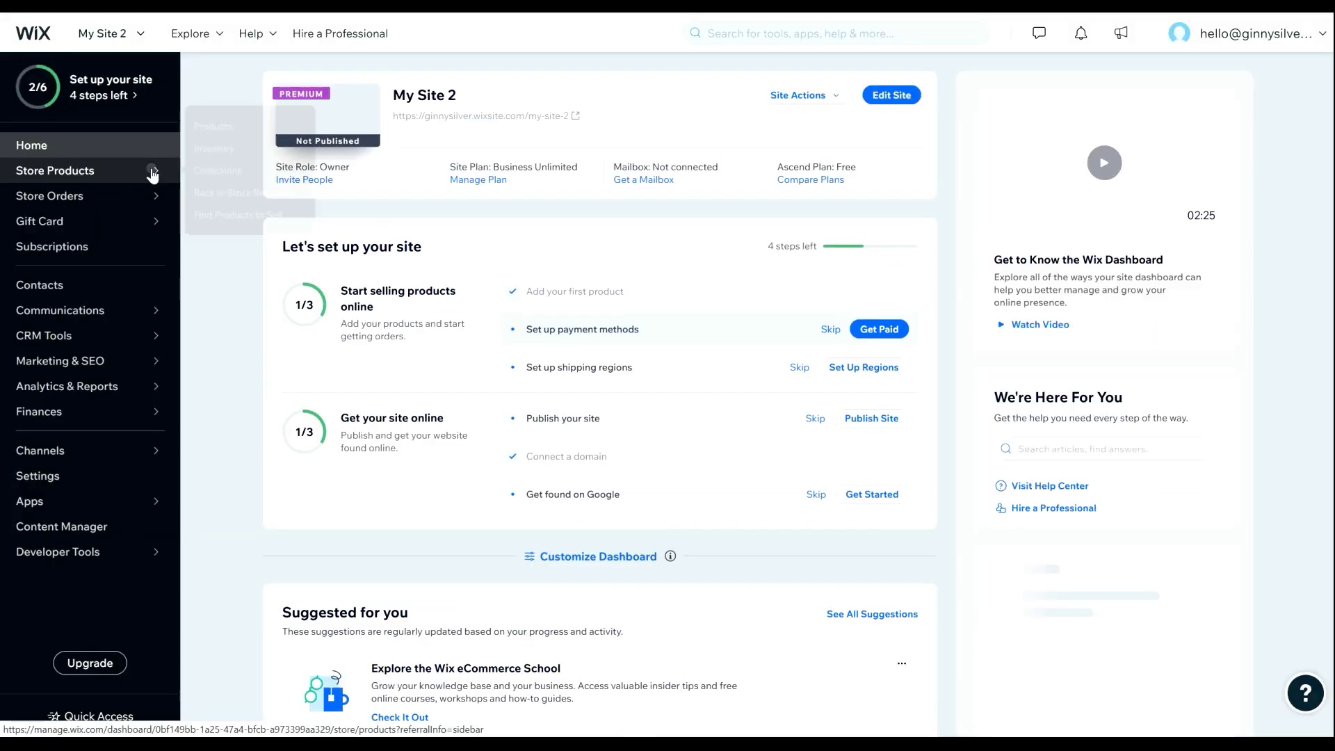
# - Switch to the Wix dashboard and view the list of store products
pyautogui.click(153, 173)
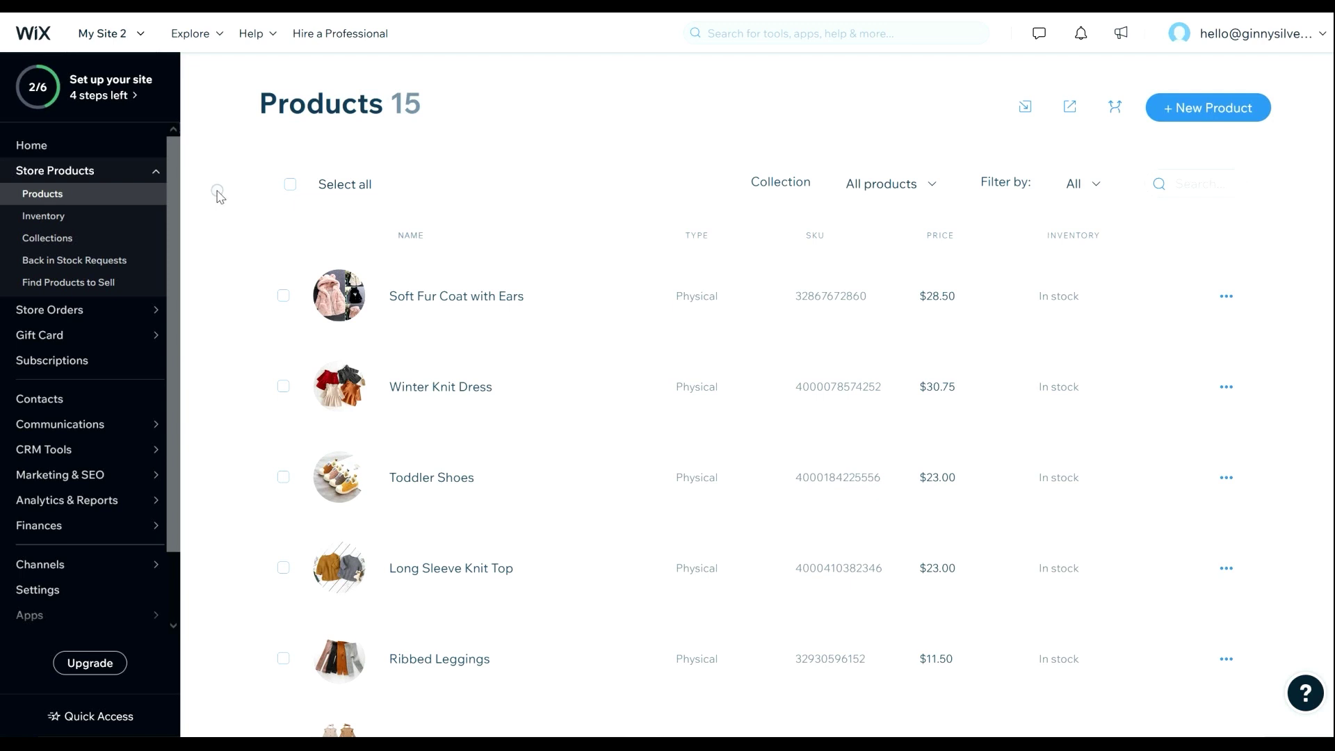
# - Open the store's payment method setup and confirm United States as the business location
pyautogui.moveTo(123, 103)
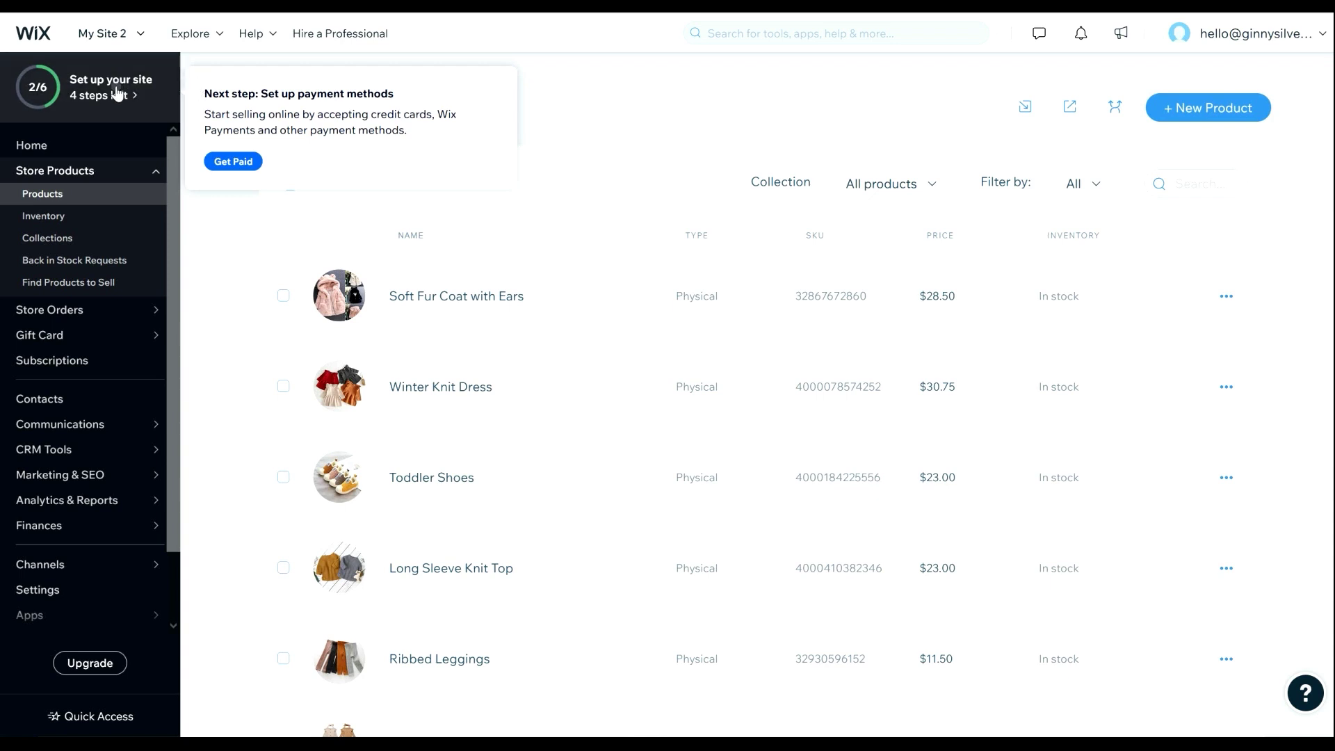
pyautogui.click(248, 161)
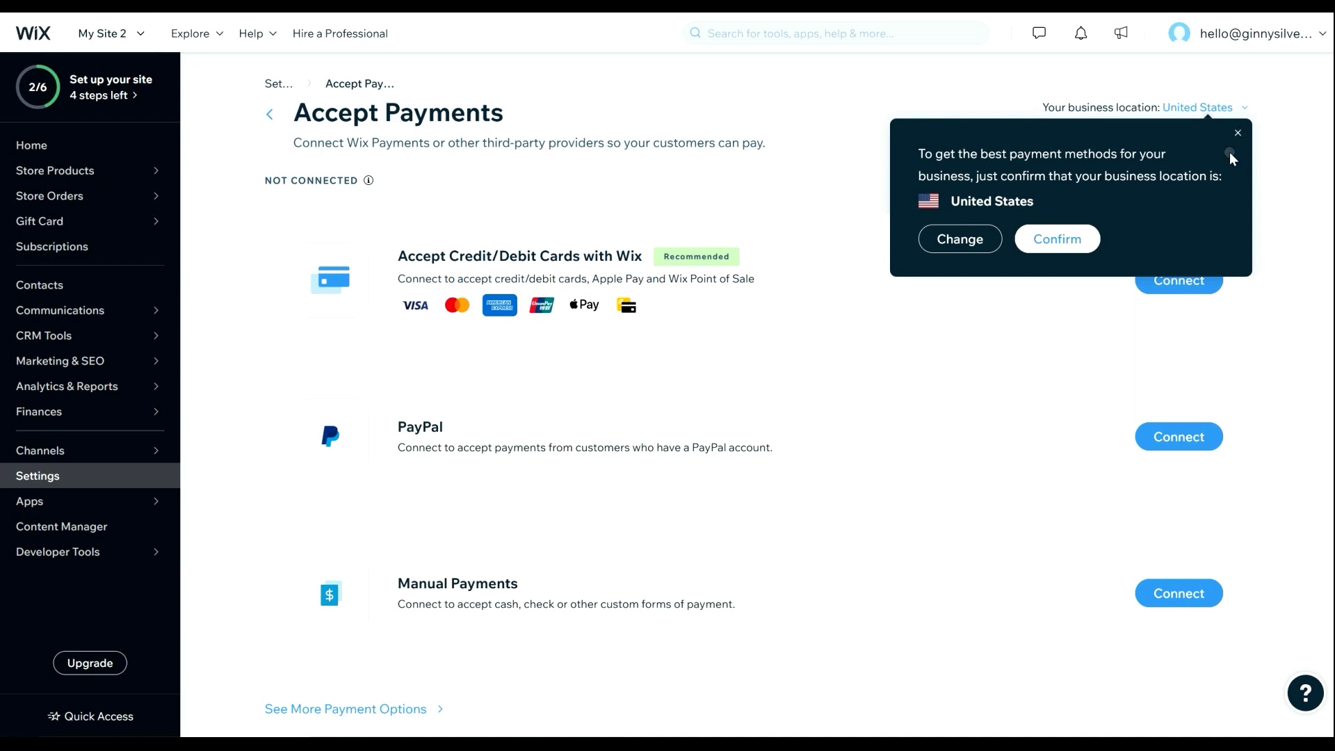
pyautogui.click(1067, 238)
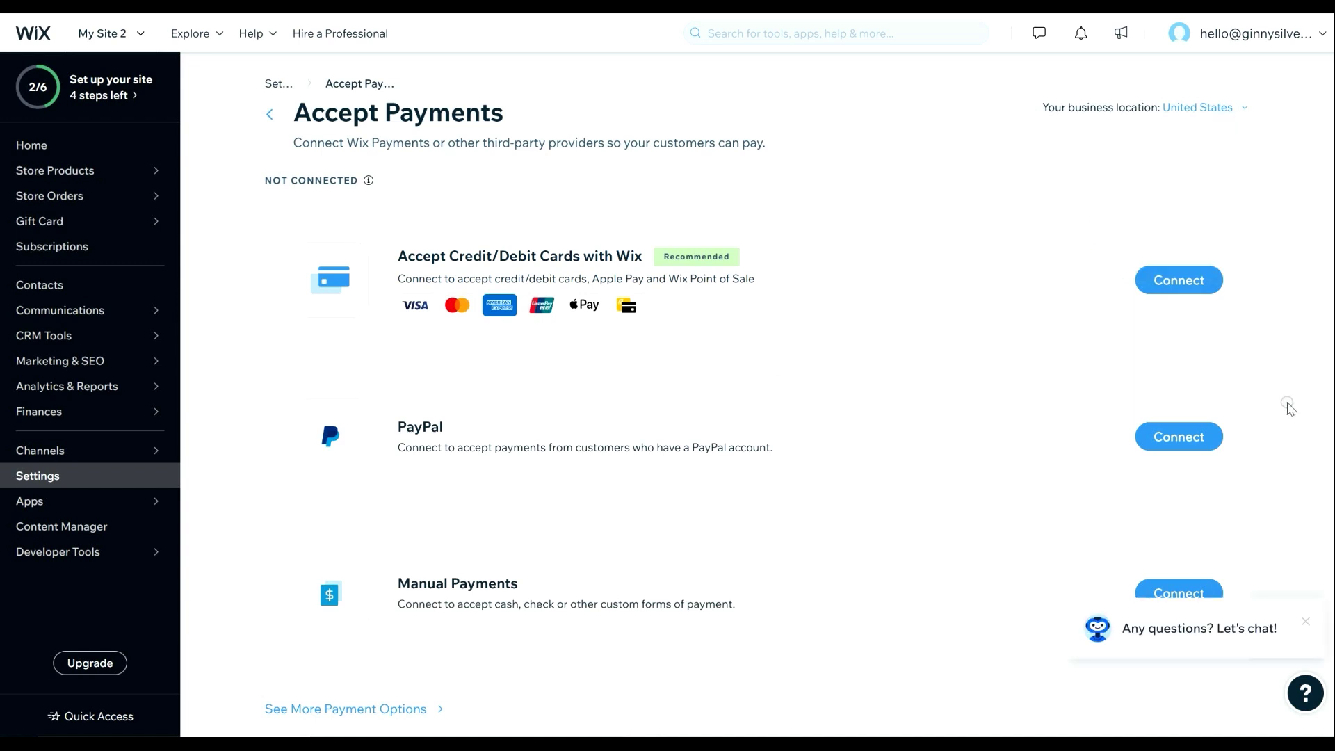
pyautogui.click(1306, 622)
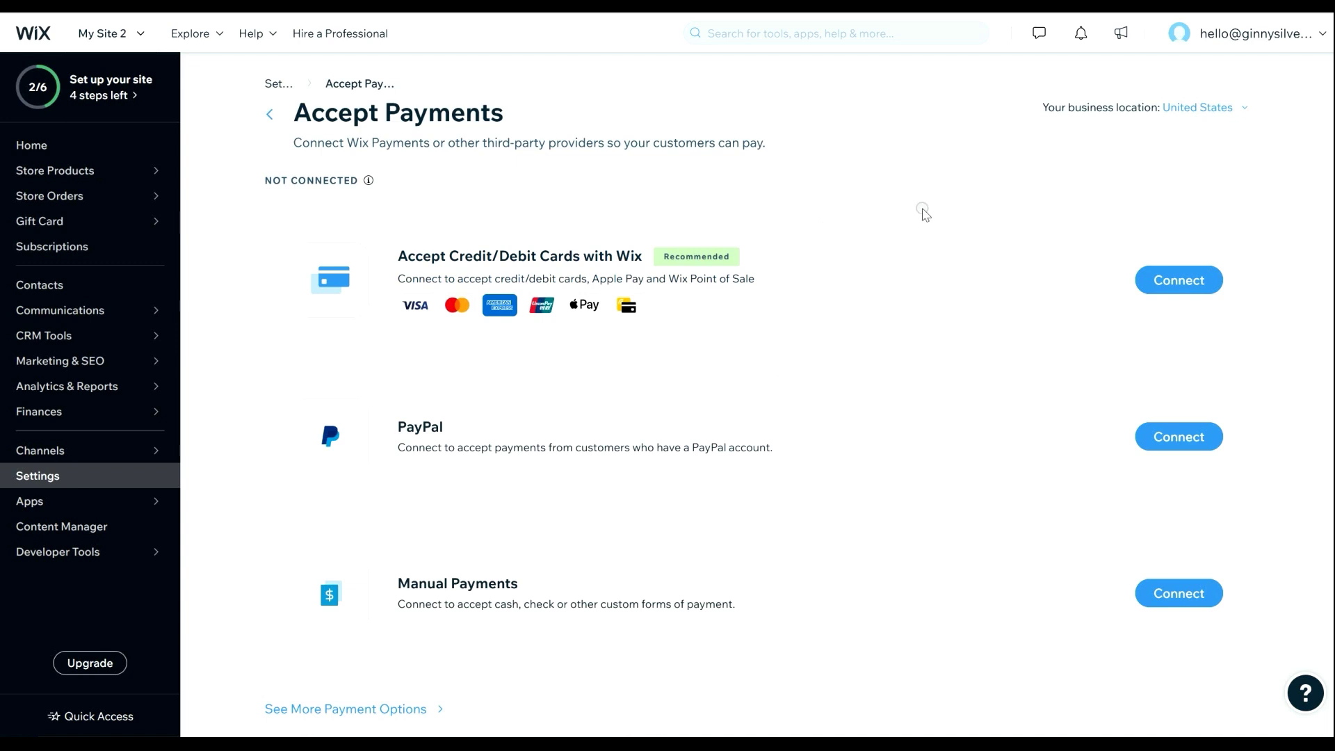
# - Connect credit and debit card payments with Wix, declaring that no prohibited products or services are sold
pyautogui.click(1175, 282)
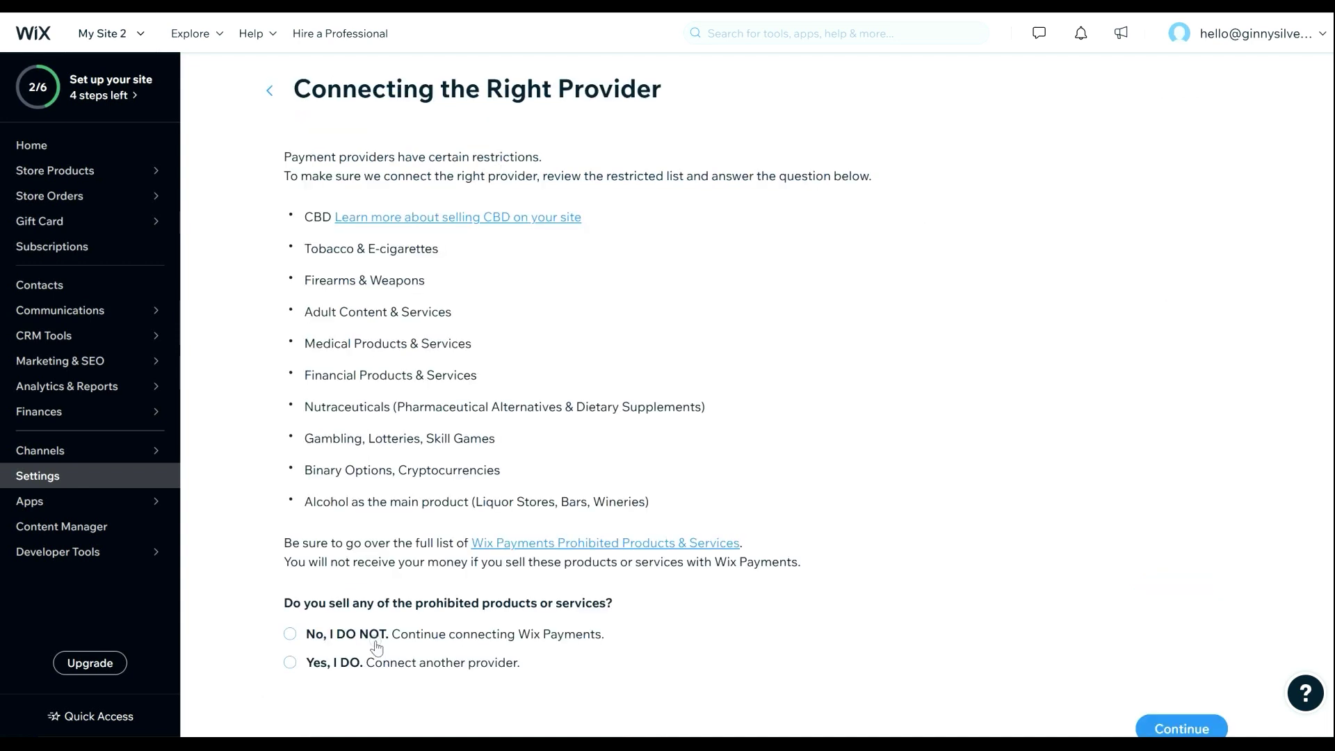
pyautogui.click(290, 634)
pyautogui.click(1155, 724)
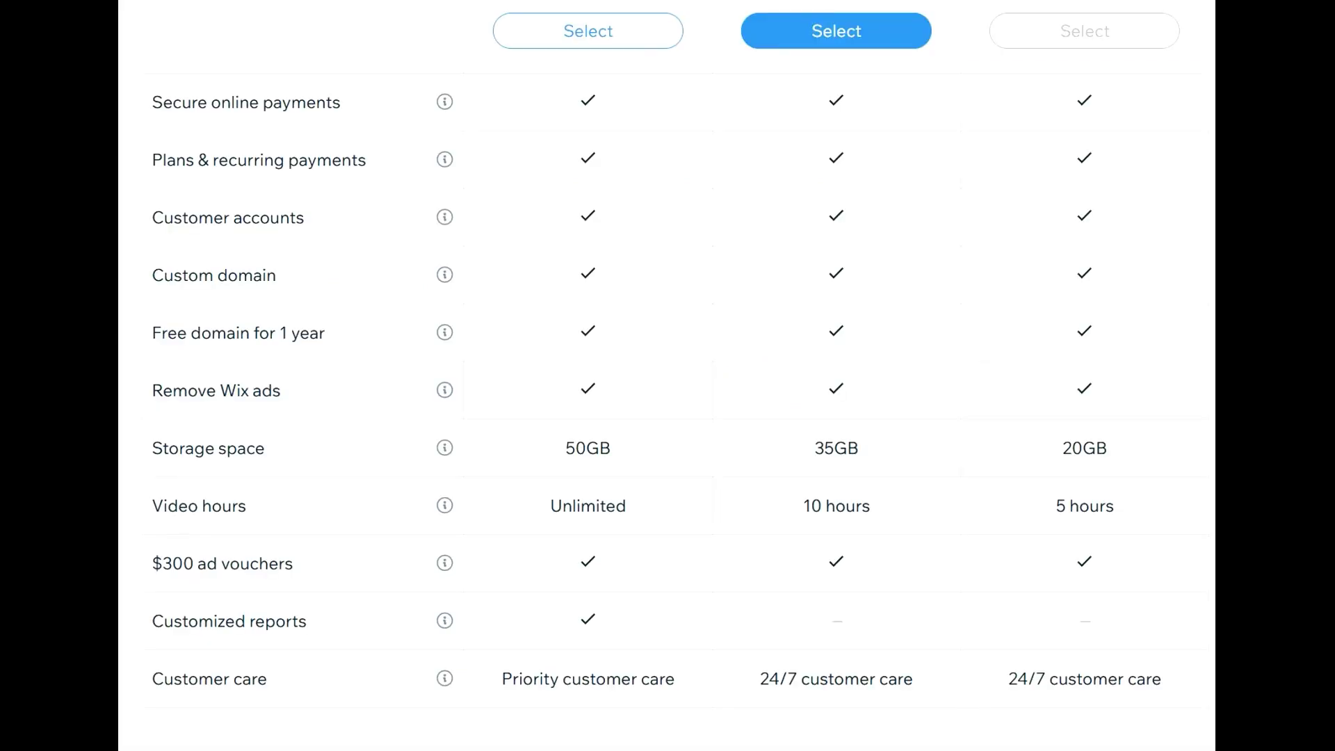
pyautogui.scroll(-3, 987, 570)
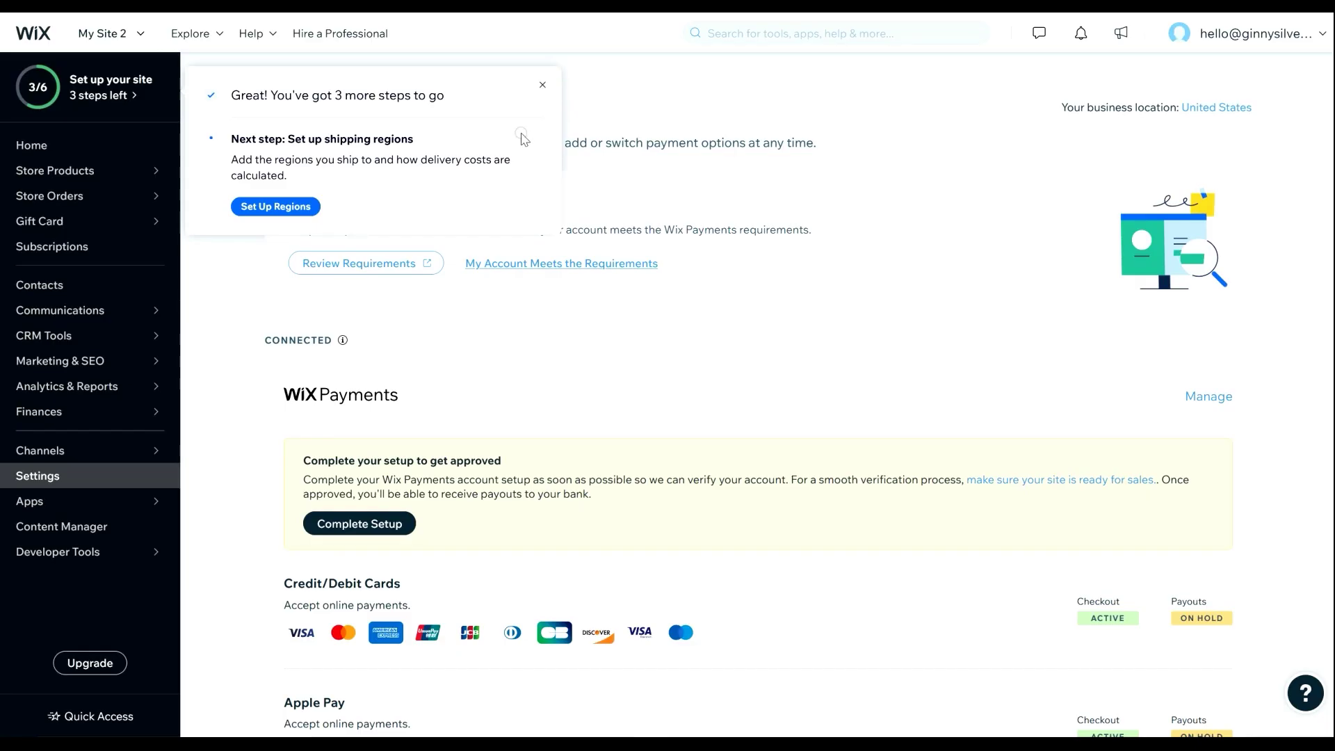
# - Set up shipping for the Domestic region as a Flat Rate of $5
pyautogui.click(295, 203)
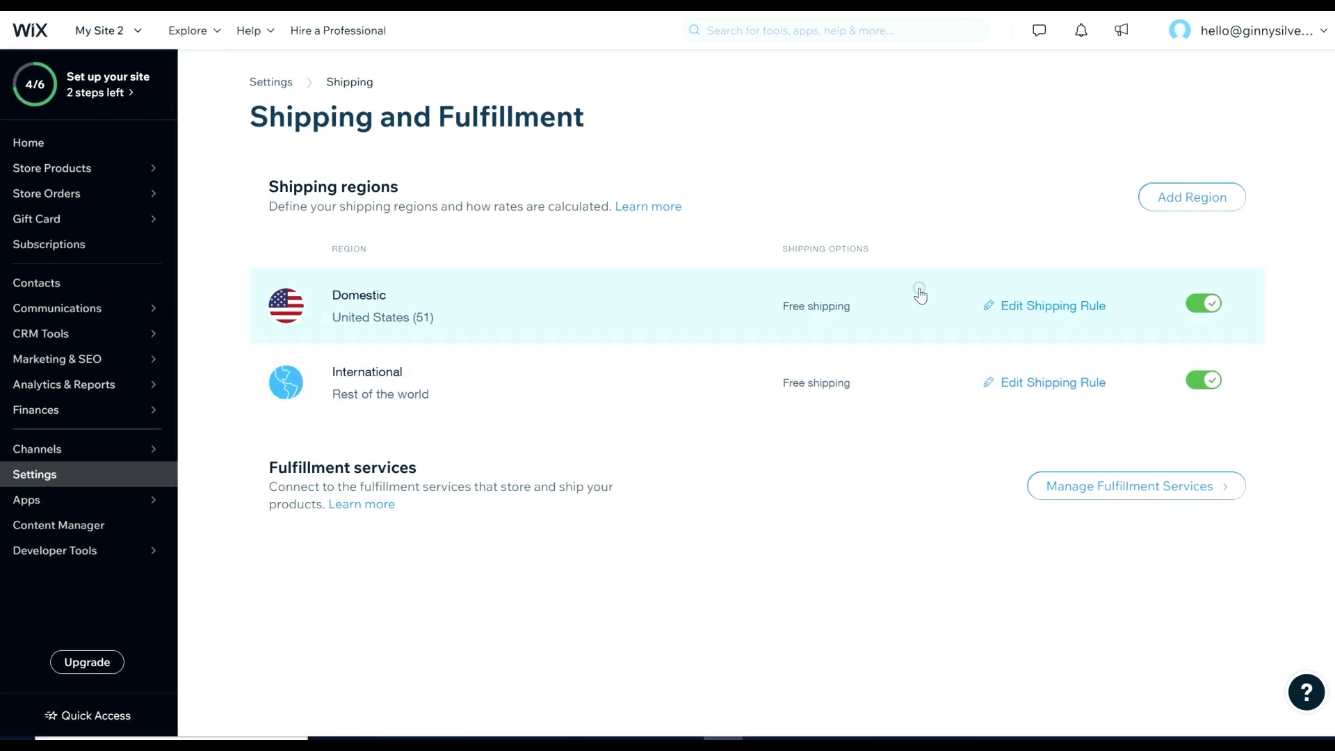
pyautogui.click(1047, 310)
pyautogui.scroll(-3, 692, 453)
pyautogui.click(664, 316)
pyautogui.click(554, 394)
pyautogui.click(549, 483)
pyautogui.write('5')
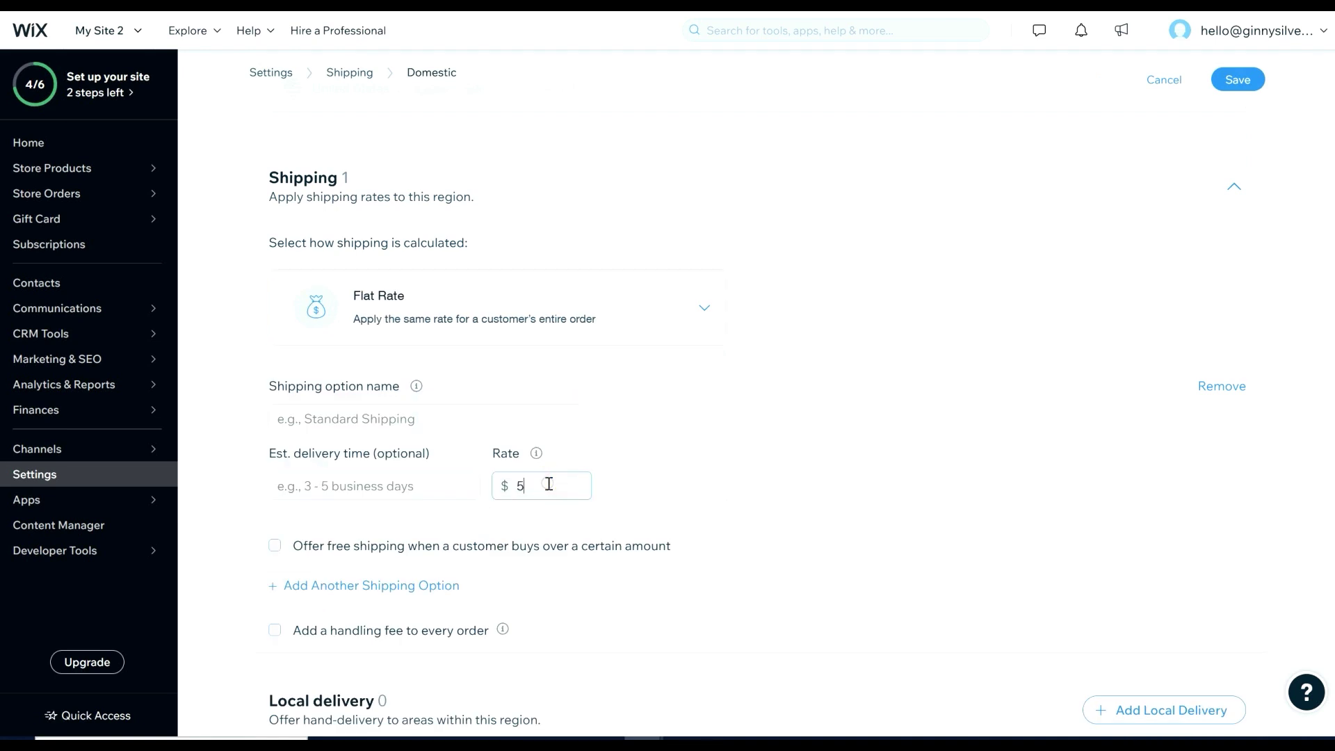
pyautogui.click(1245, 89)
# - Name the Domestic shipping option "Flat Rate Shipping" and save the shipping rule
pyautogui.click(472, 423)
pyautogui.write('Flat Rate Shipping')
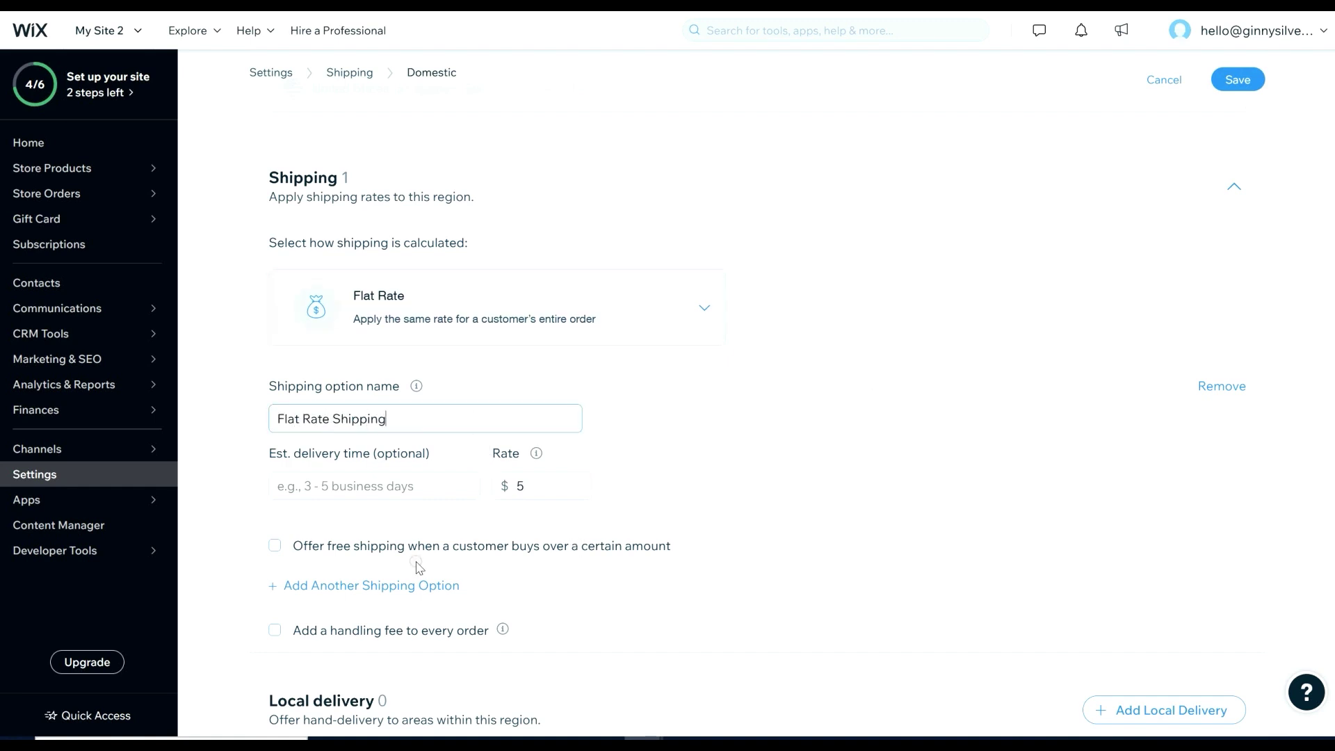
pyautogui.click(1238, 92)
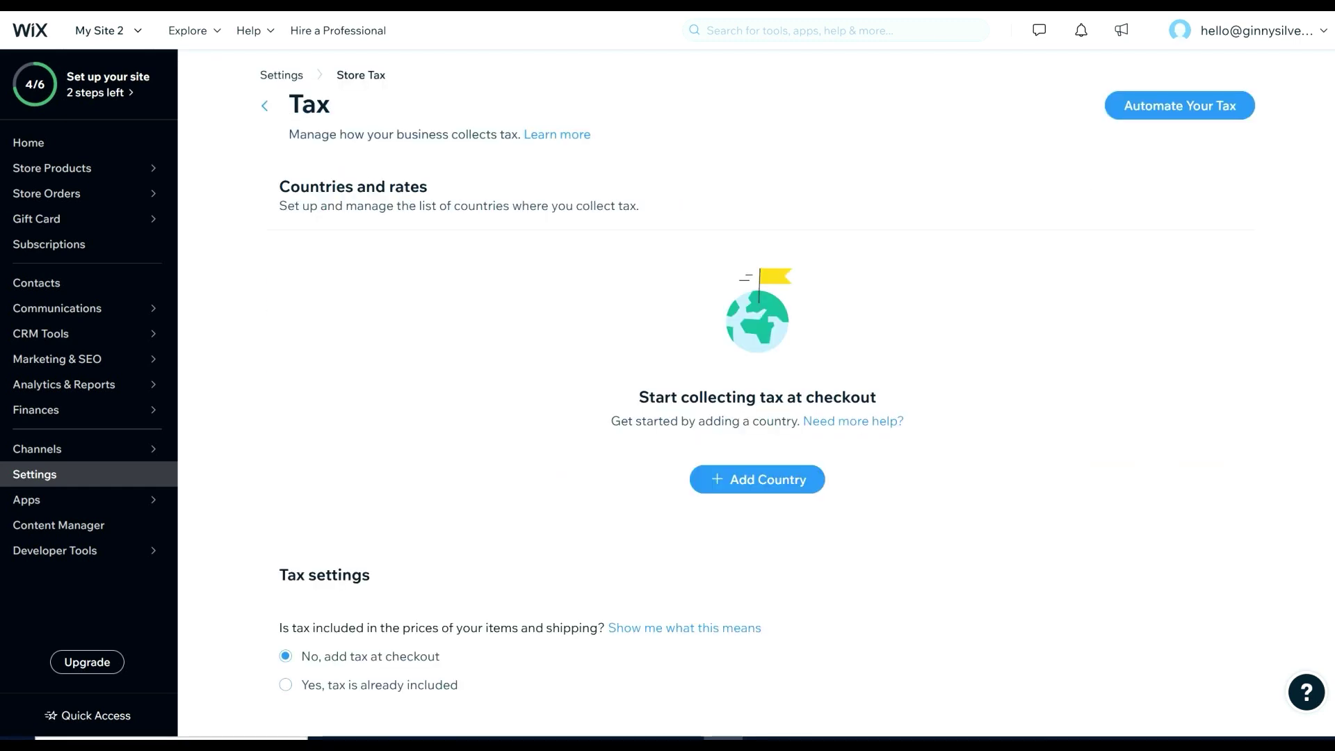
# - Start automated tax calculation with Avalara from the store's tax settings and accept its service terms
pyautogui.click(285, 75)
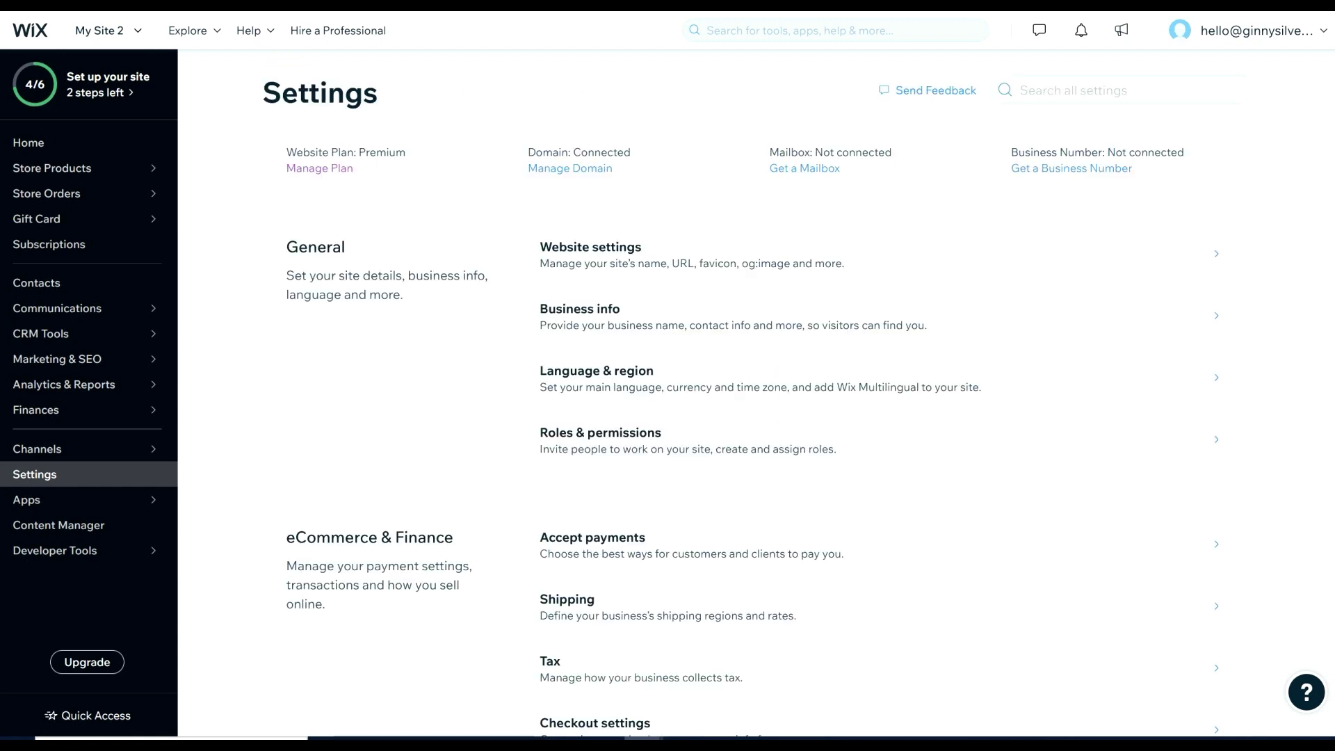
pyautogui.click(833, 667)
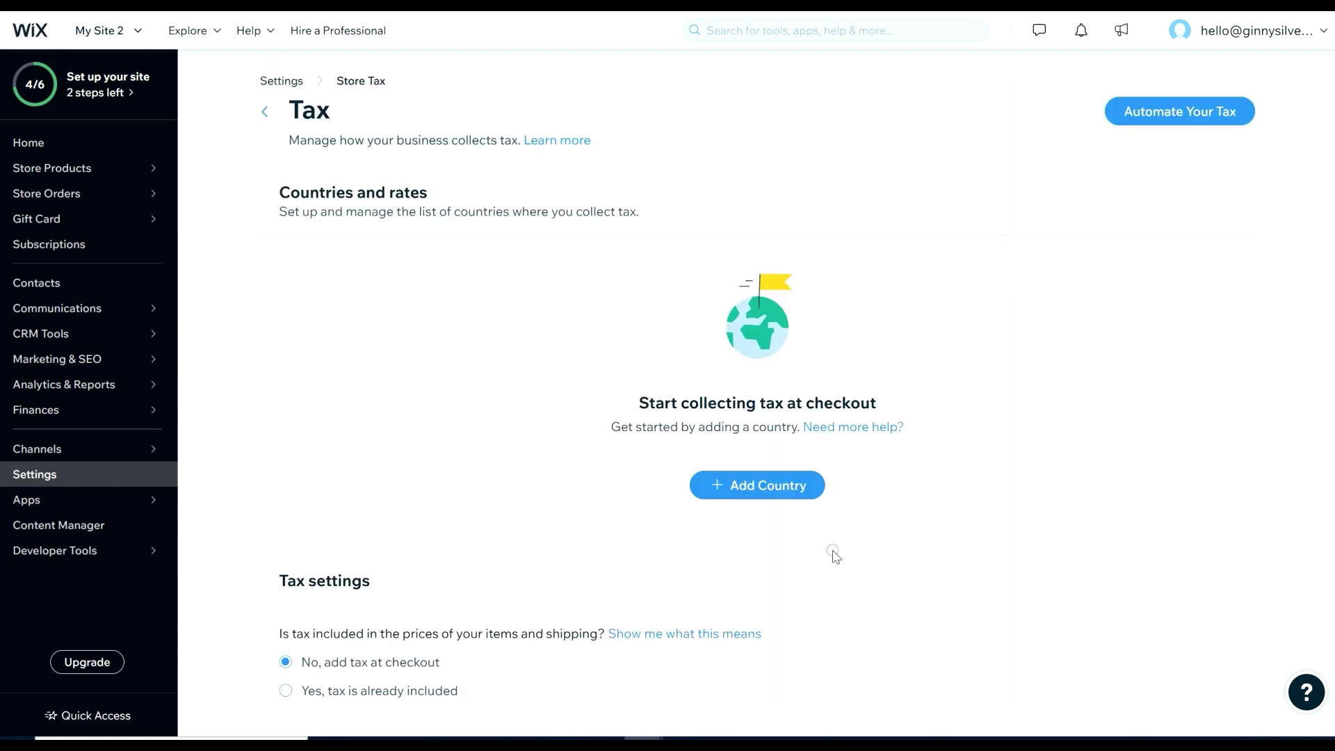
pyautogui.moveTo(1154, 122)
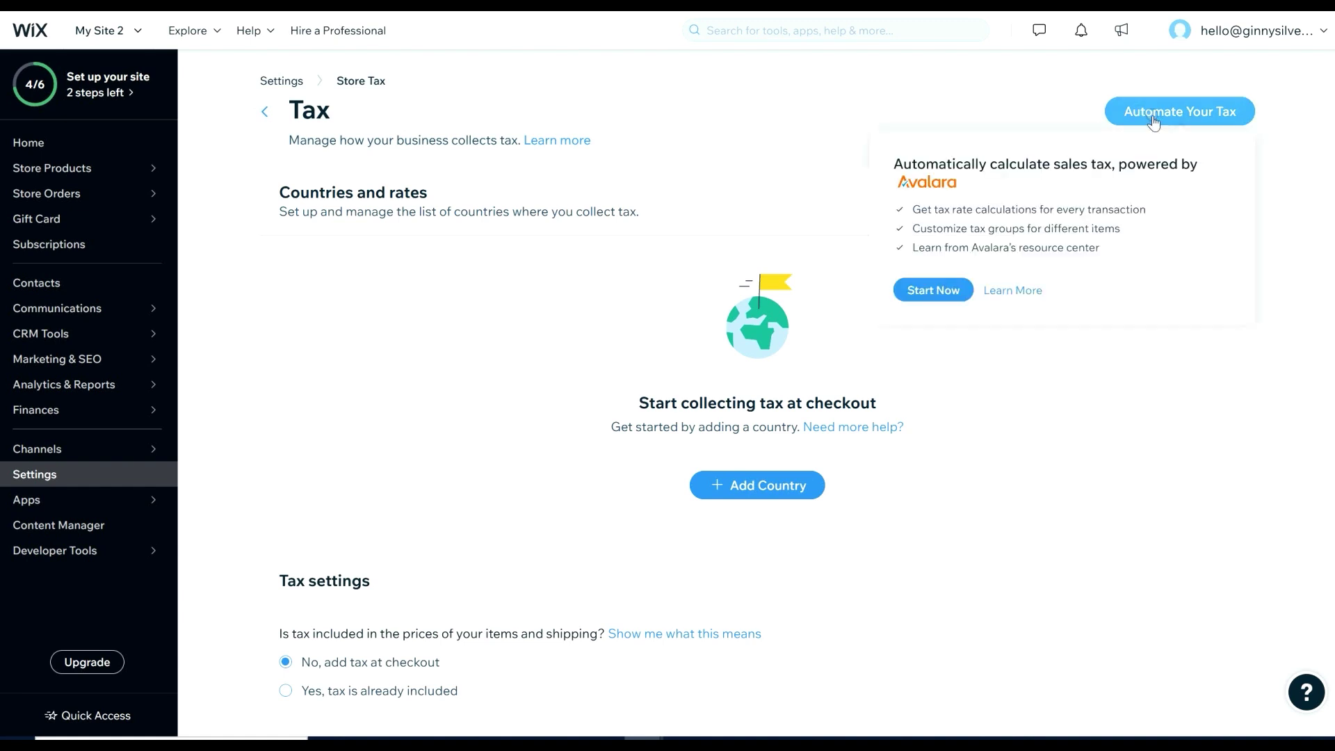
pyautogui.click(952, 291)
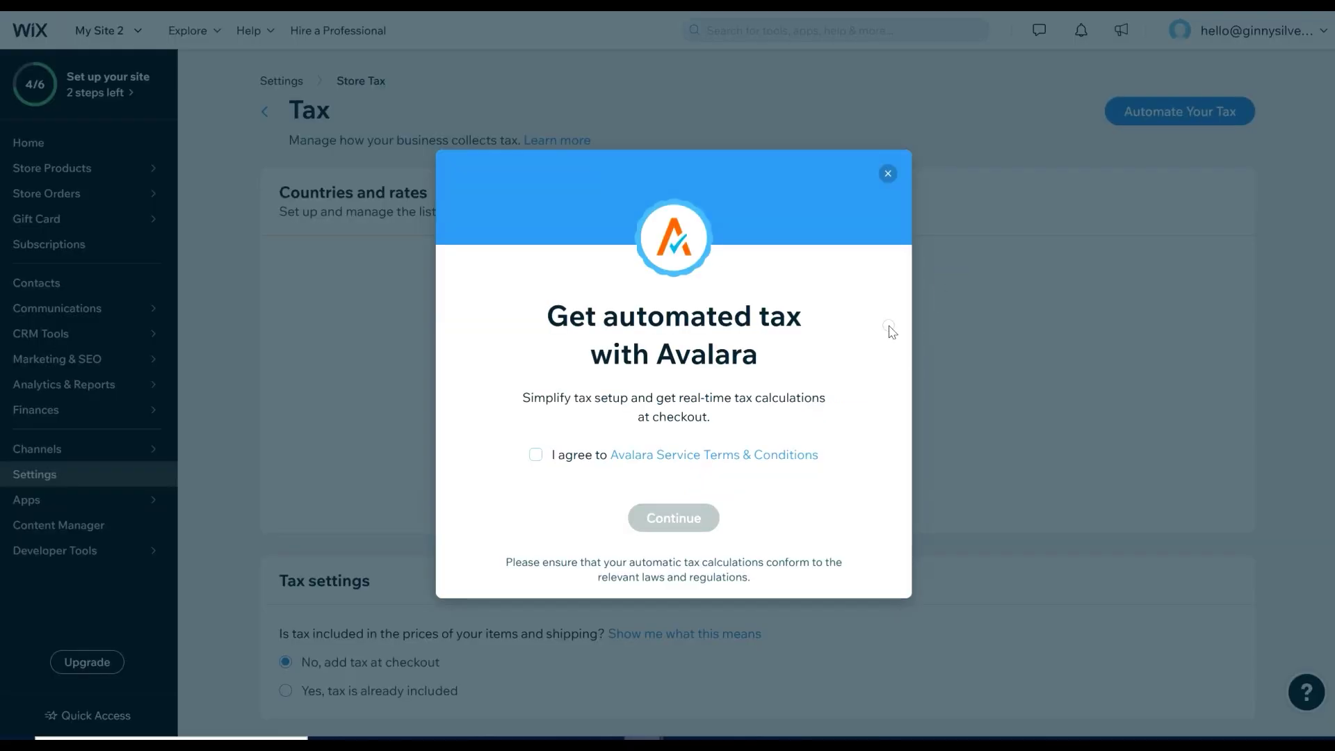
pyautogui.click(536, 455)
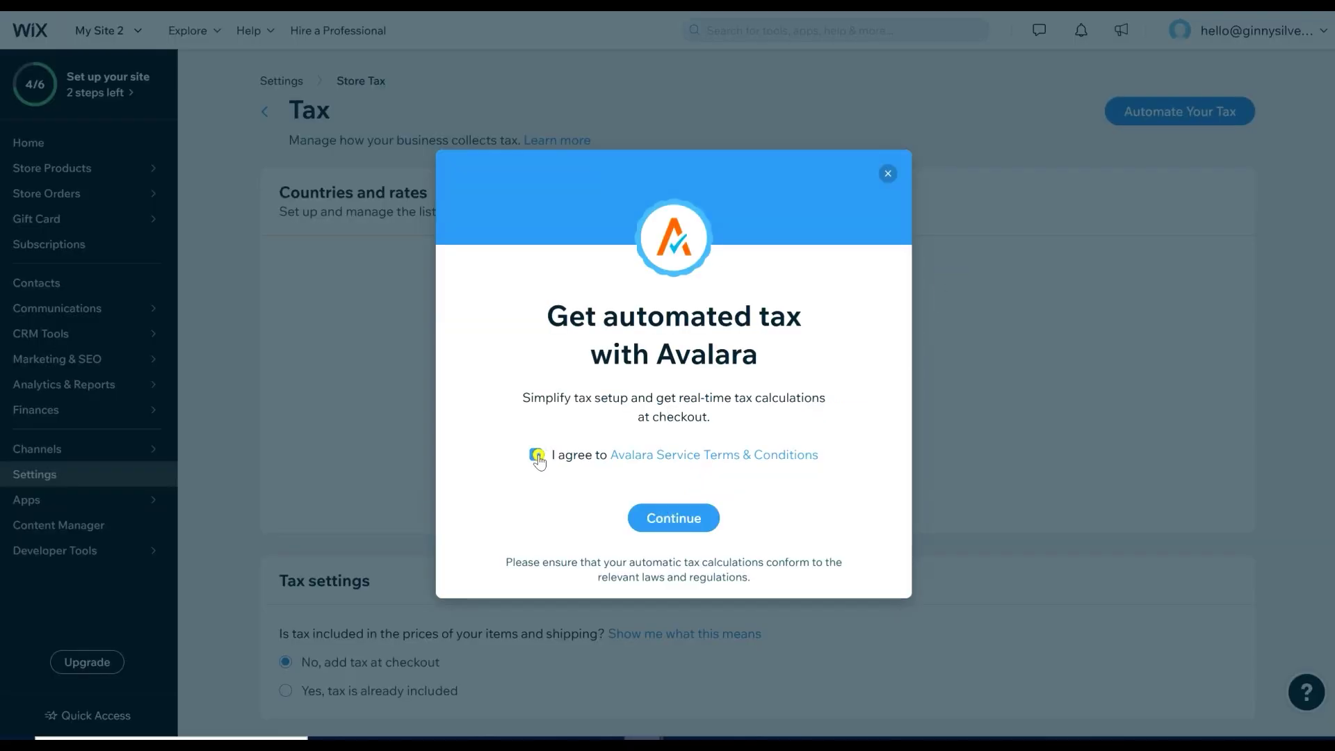
pyautogui.click(687, 518)
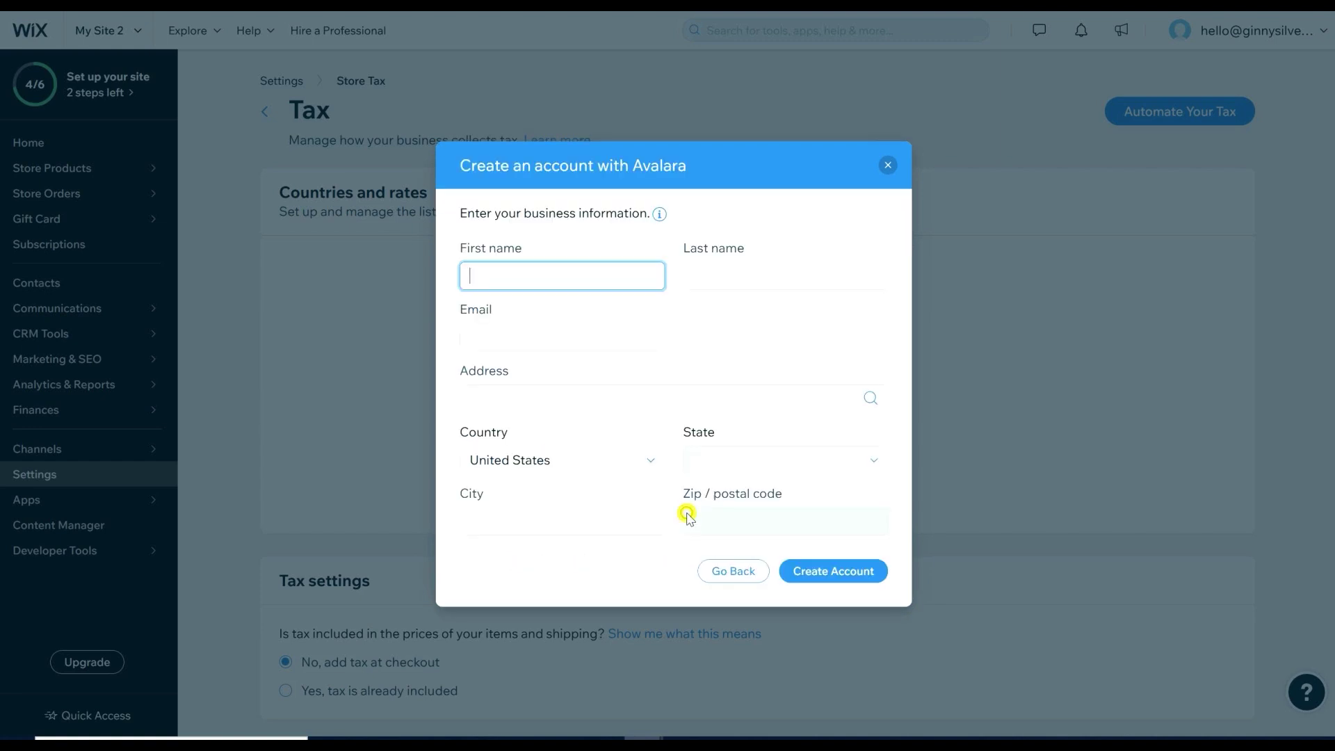
# - Create the Avalara account by filling in the owner's name and the remaining business information
pyautogui.write('Ginny')
pyautogui.press('Tab')
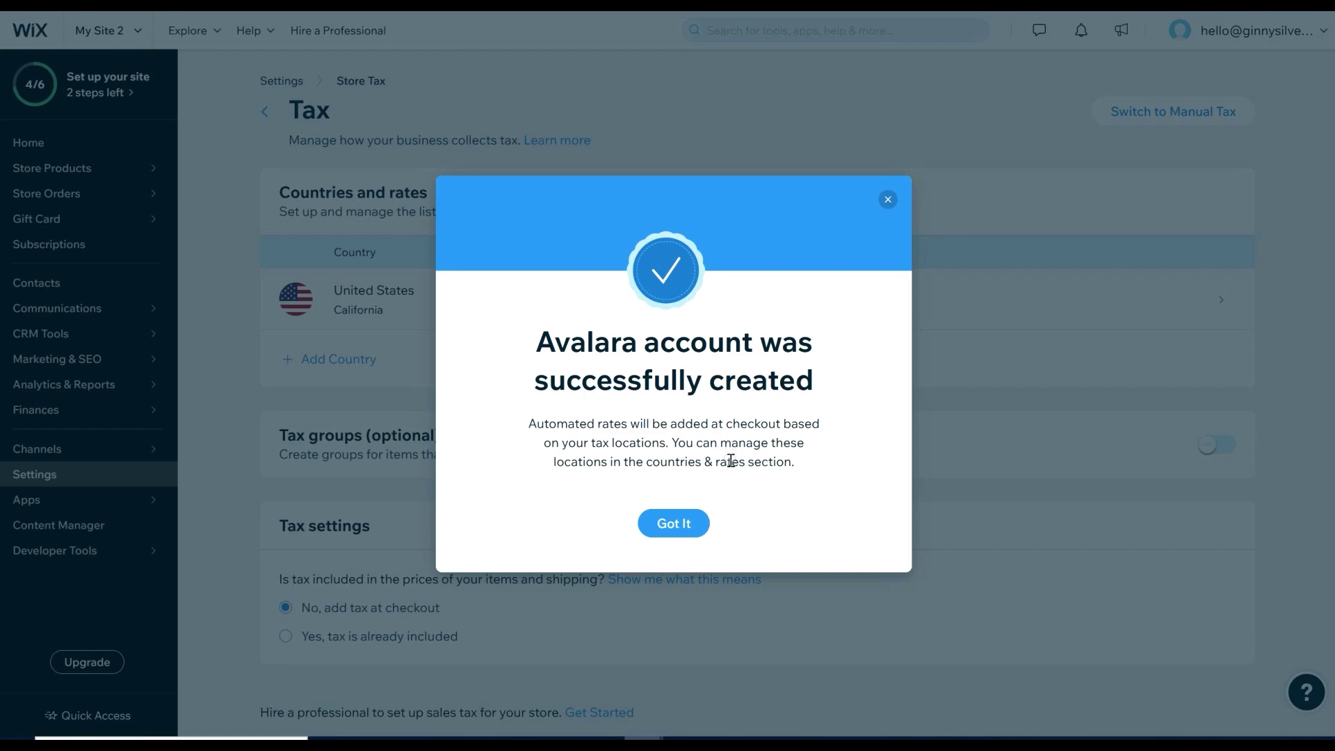
pyautogui.click(672, 523)
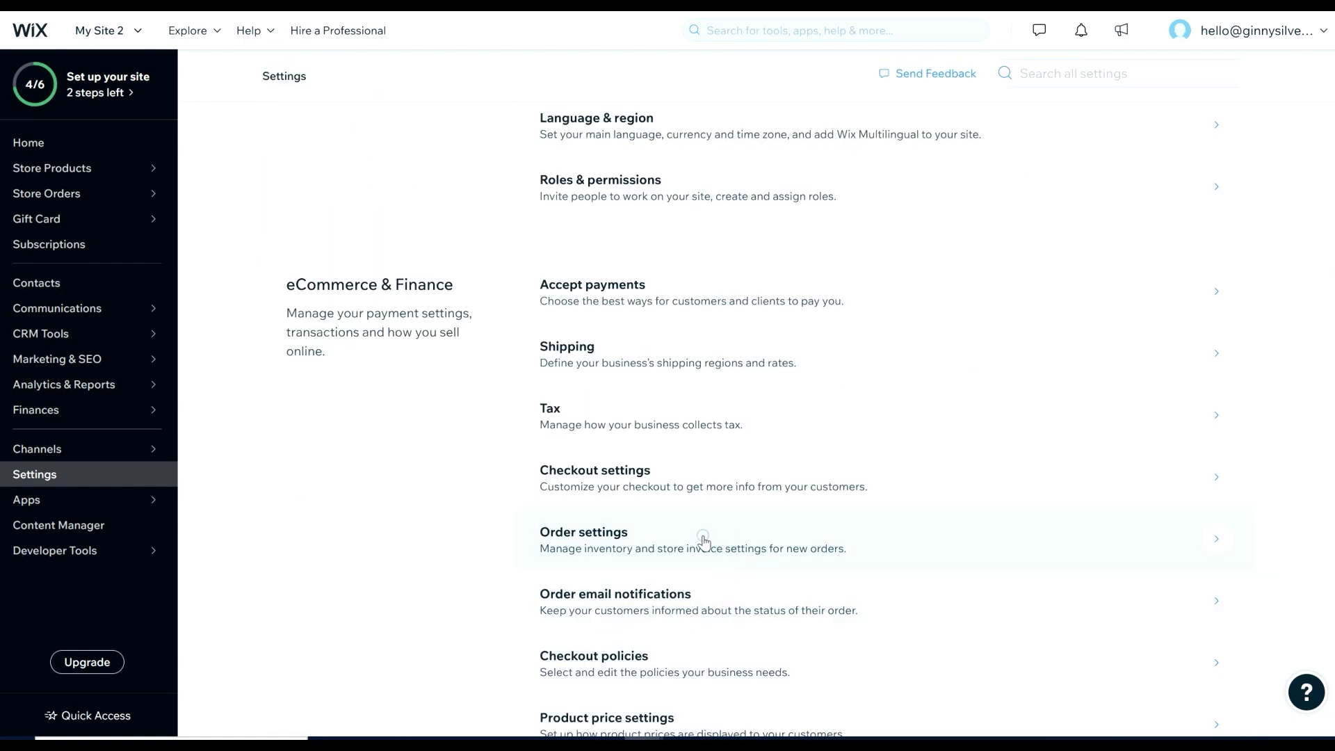
# - Open the checkout policies and try enabling the Terms & conditions policy with its text box
pyautogui.click(808, 656)
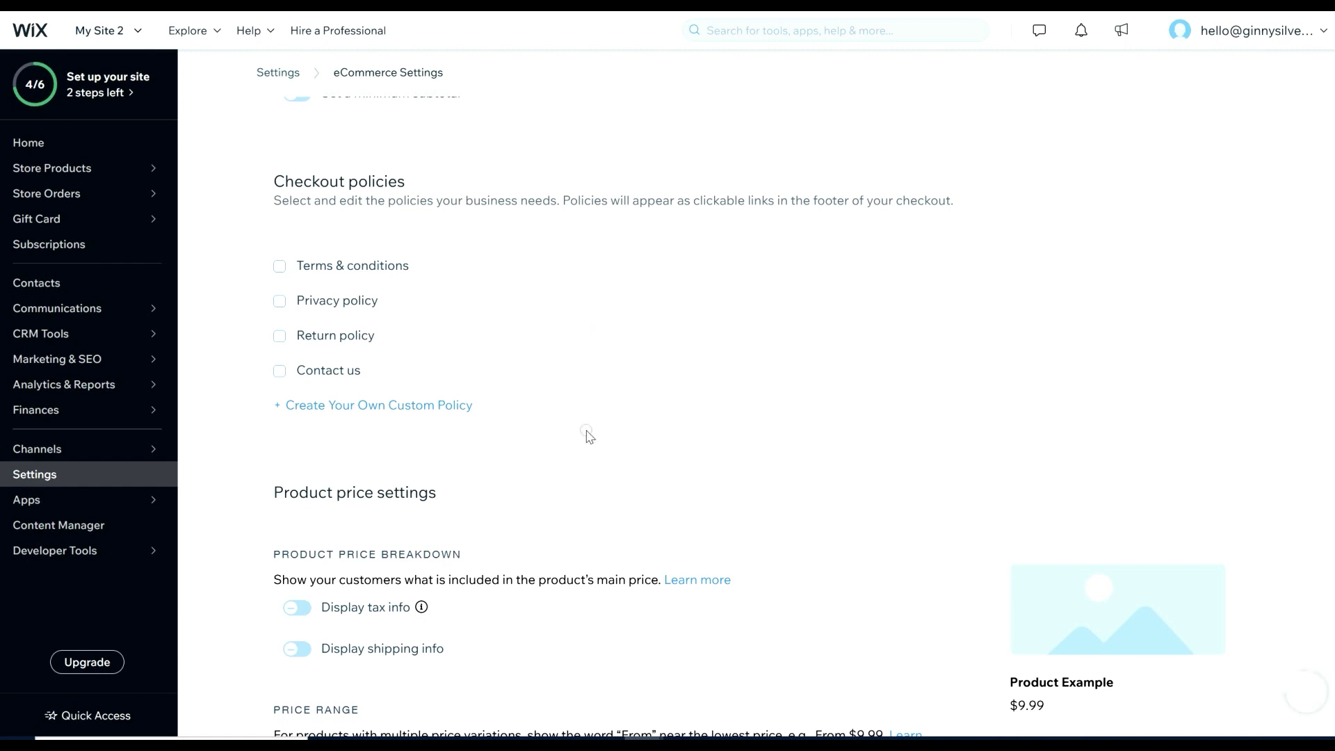
pyautogui.click(279, 267)
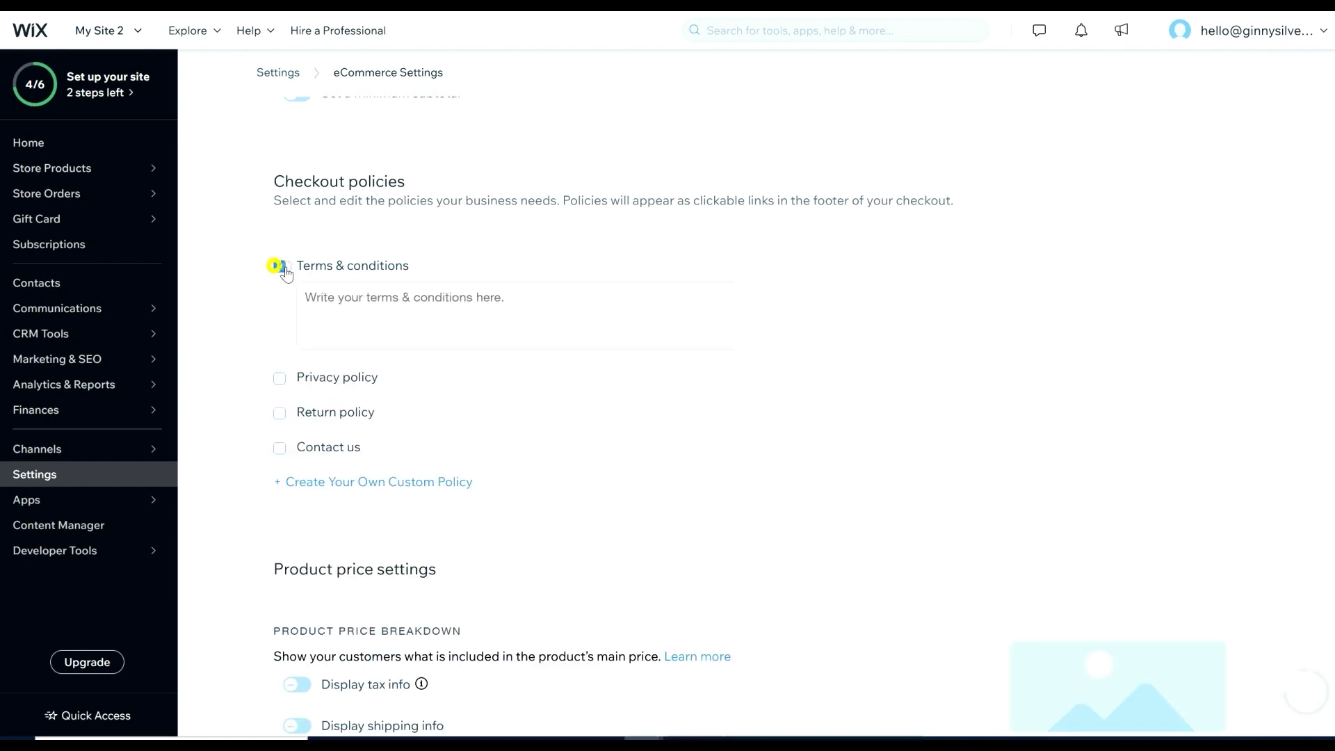
pyautogui.click(532, 301)
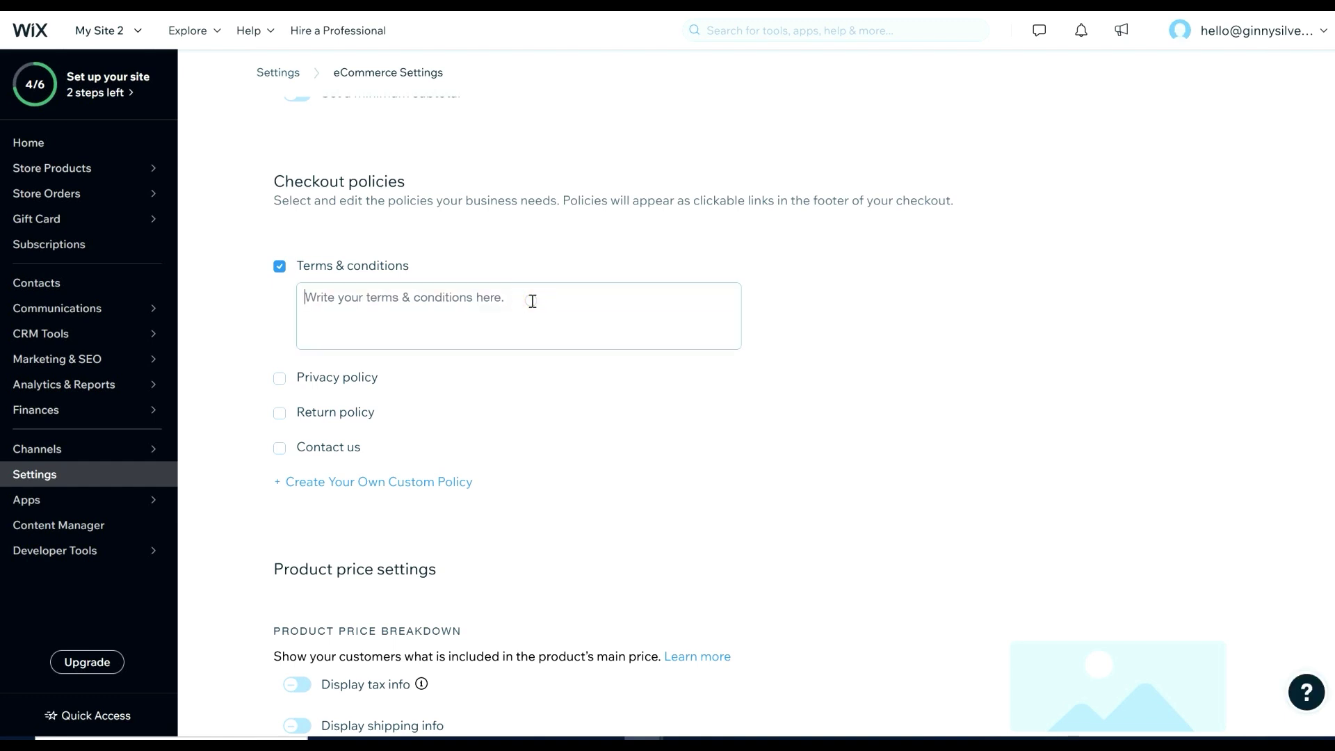
pyautogui.click(280, 267)
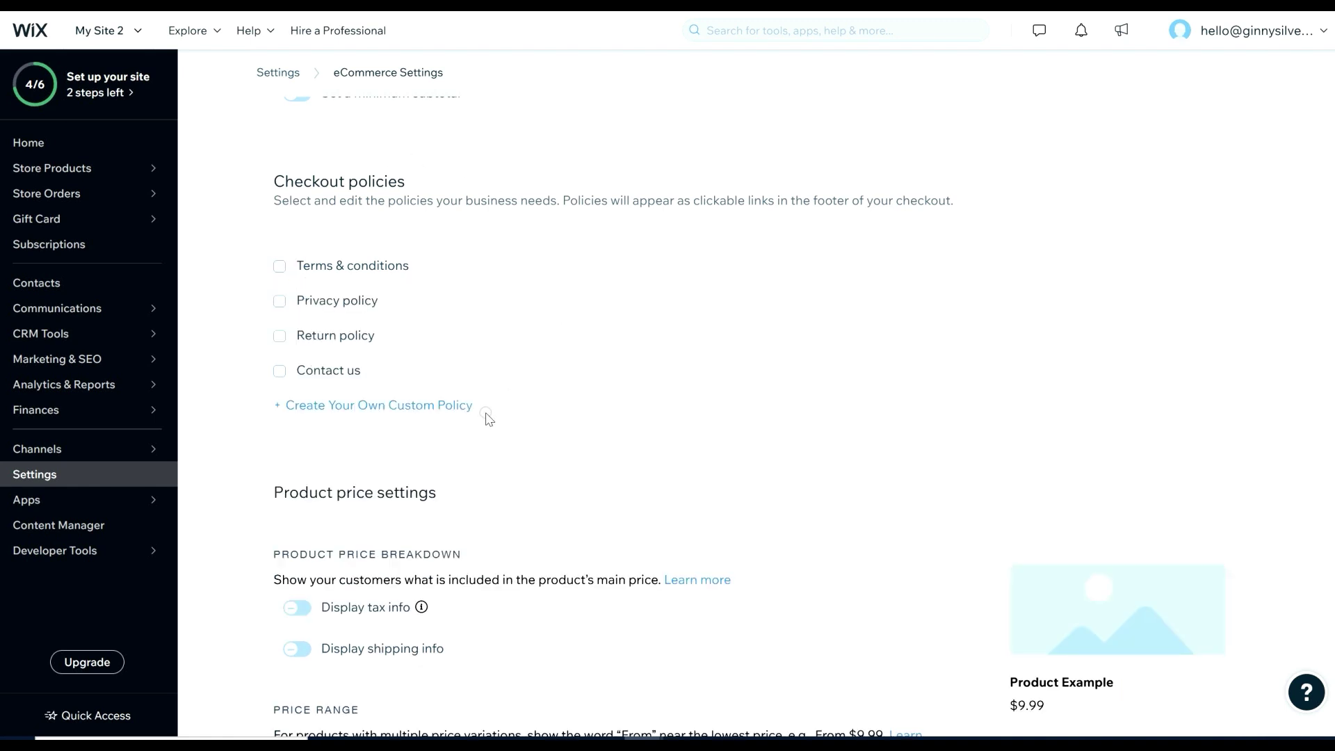
# - Examine the product price and checkout customization options in the eCommerce settings and return to the main settings
pyautogui.scroll(-5, 765, 417)
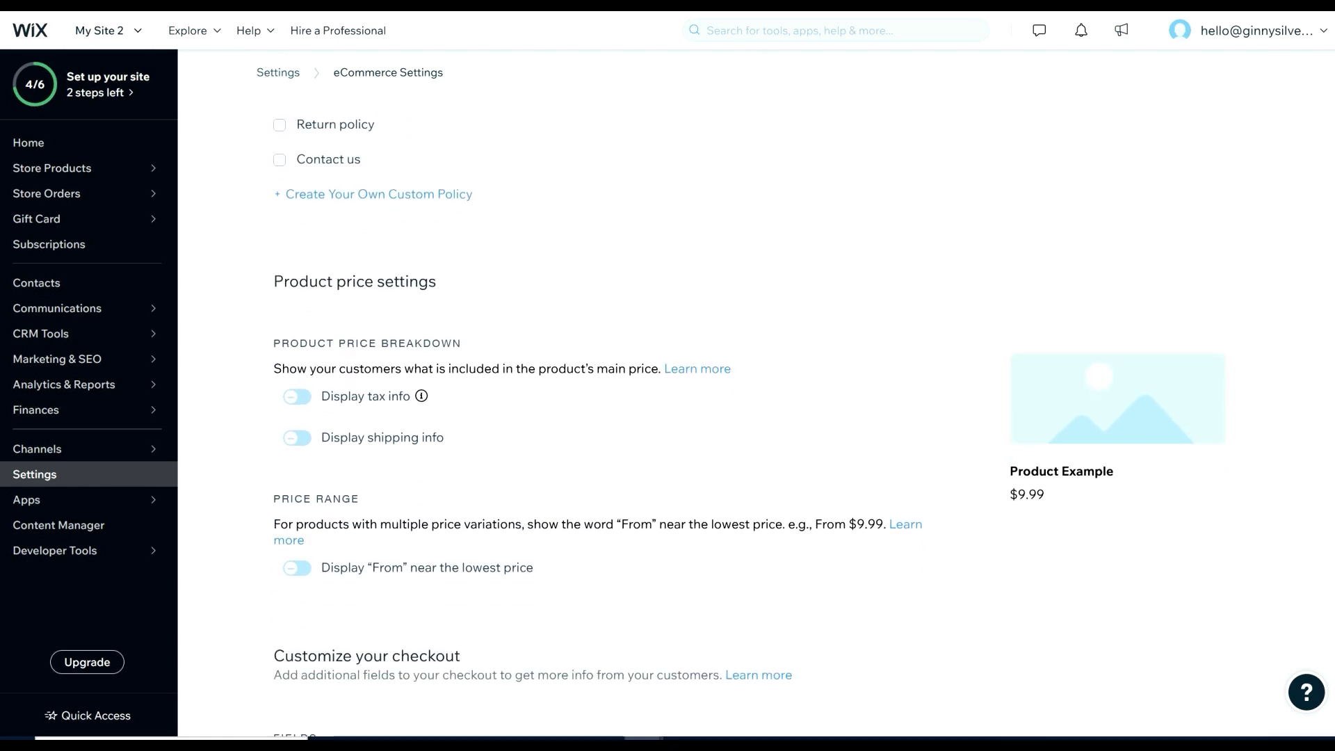
pyautogui.scroll(-1, 1332, 316)
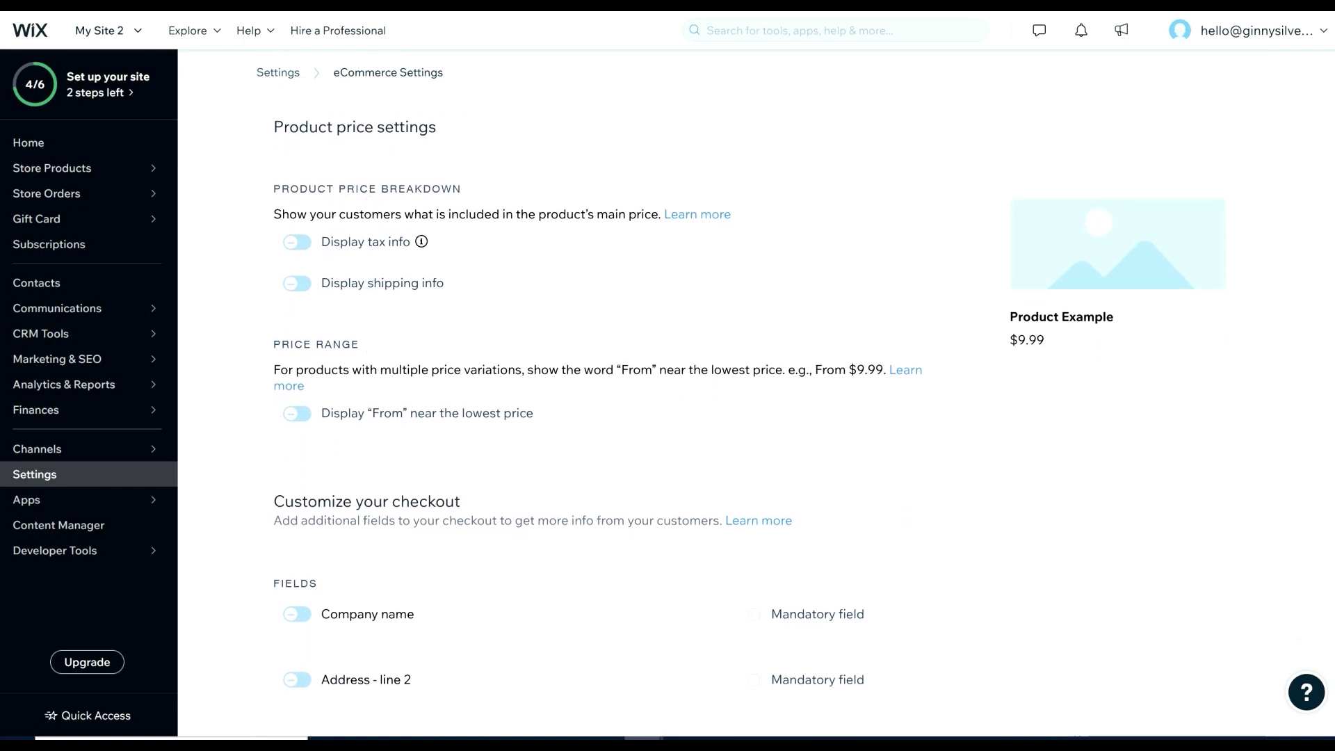
pyautogui.scroll(-15, 1245, 459)
pyautogui.scroll(20, 238, 152)
pyautogui.click(278, 73)
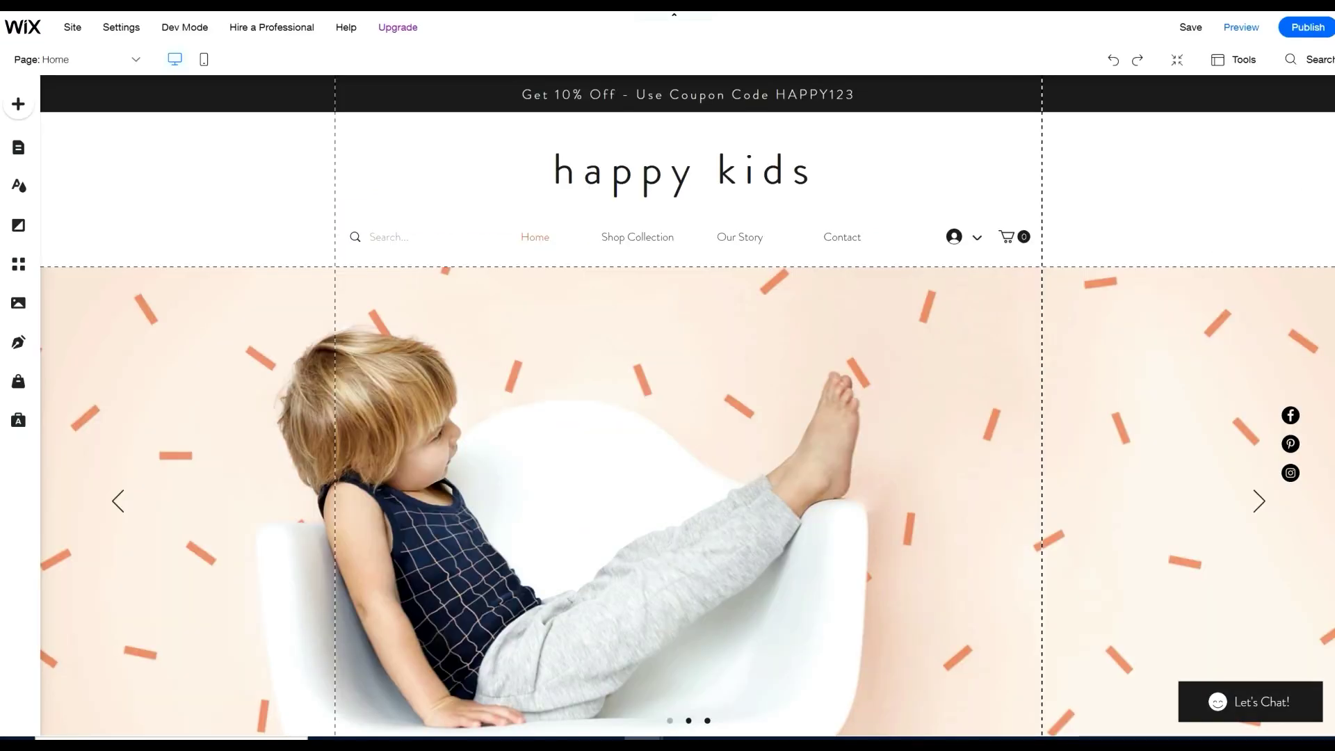
pyautogui.scroll(-2, 688, 406)
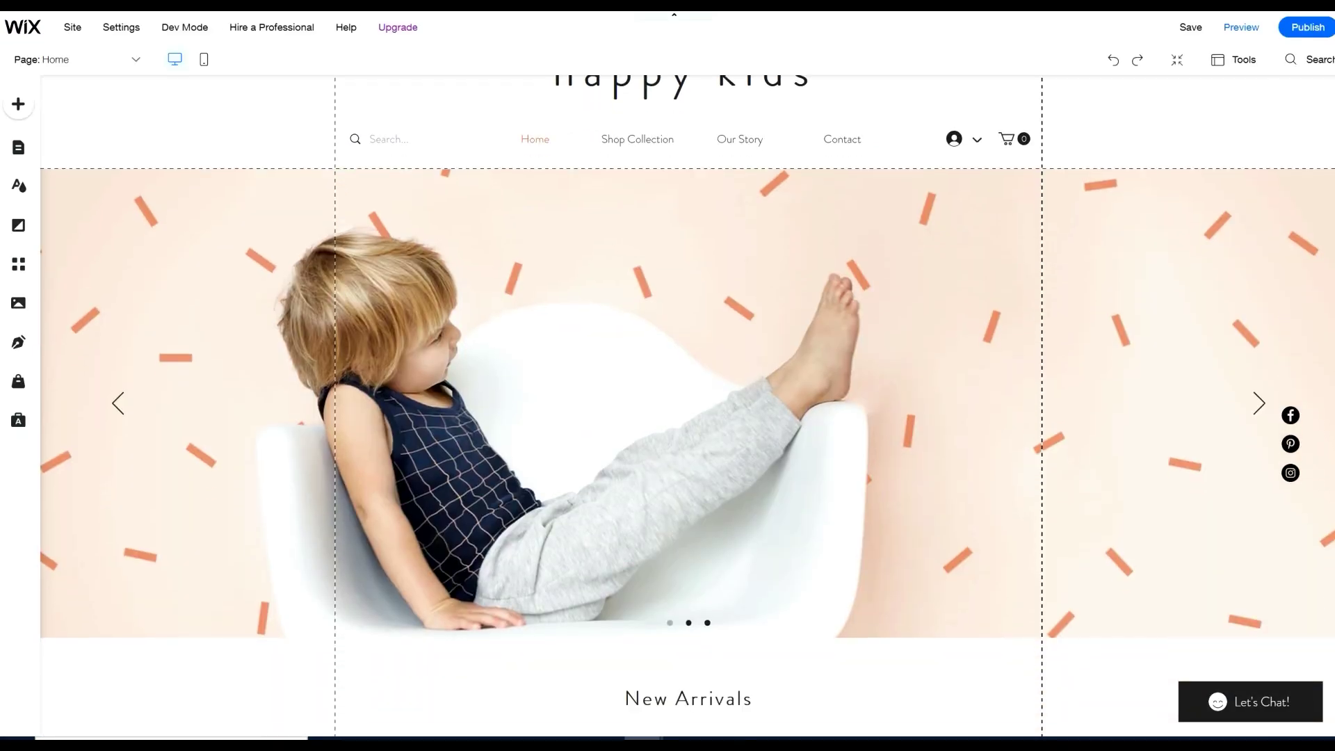
pyautogui.click(1260, 398)
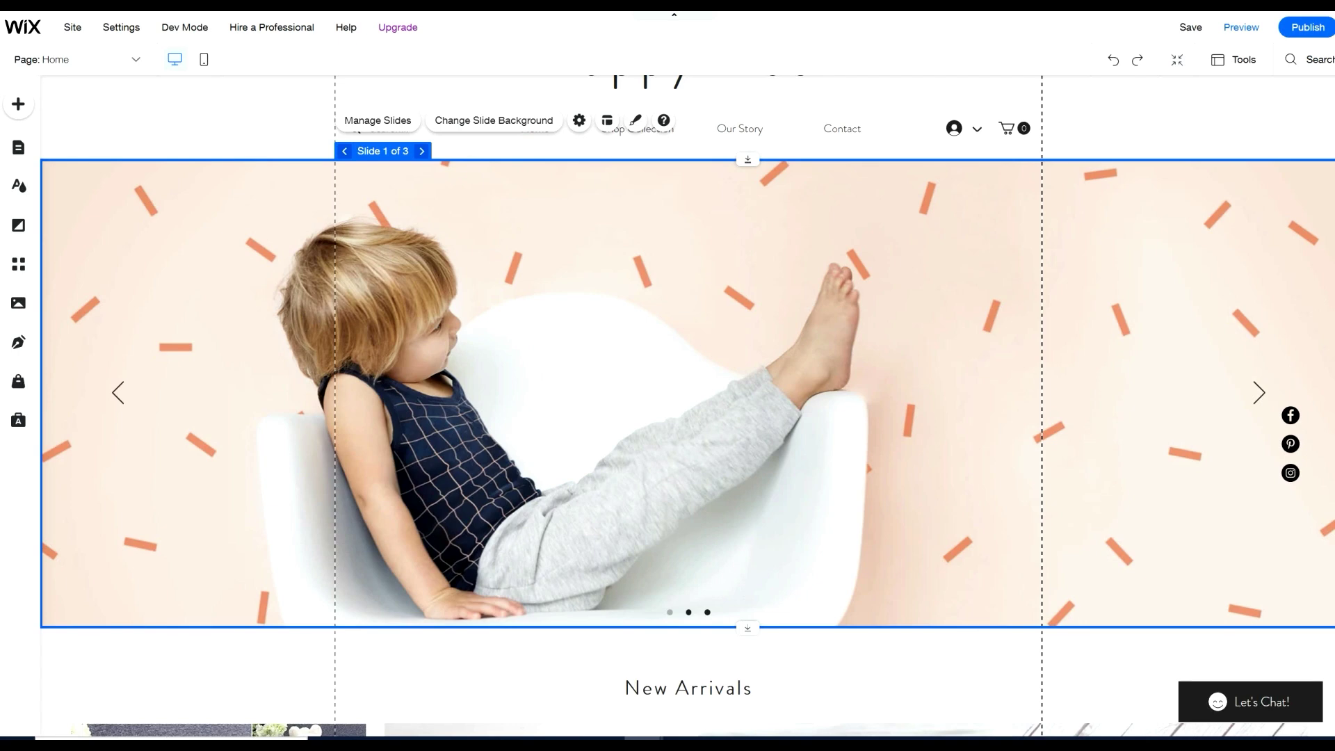
pyautogui.scroll(2, 689, 403)
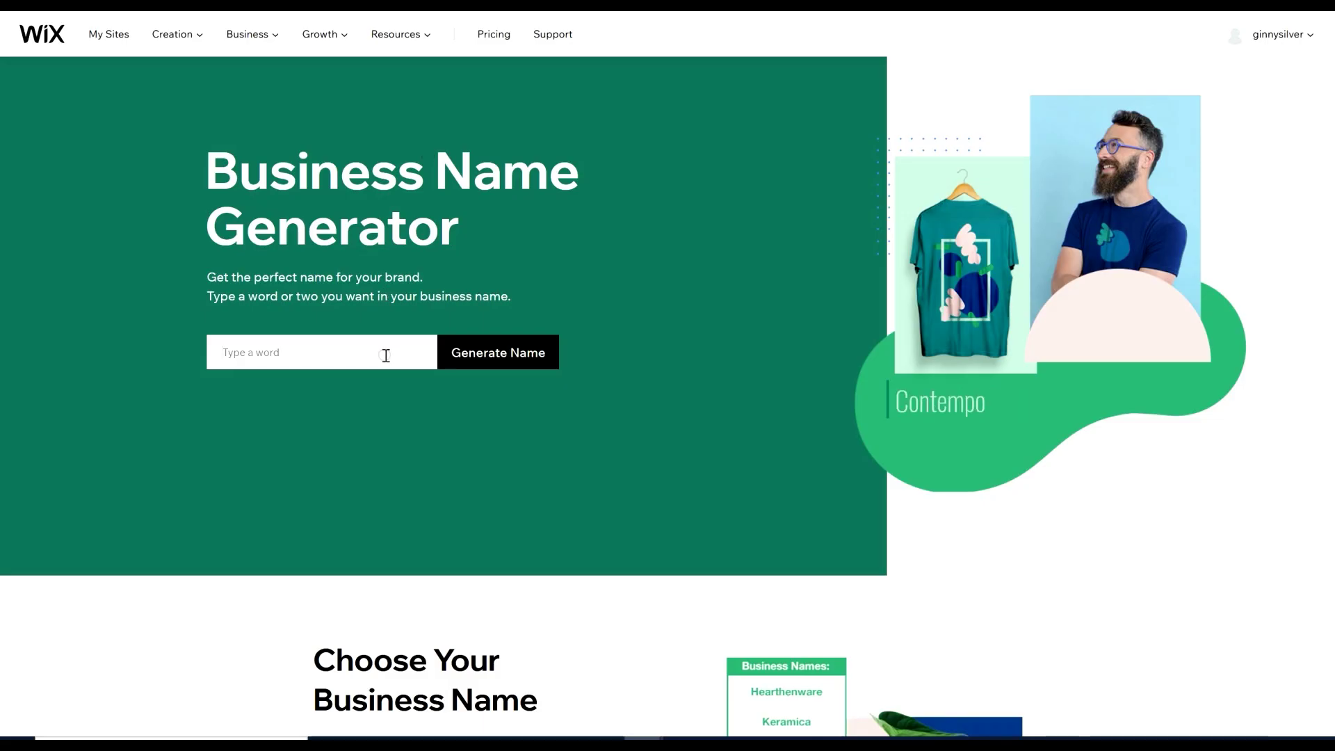
# - Generate business name ideas for "kids clothing" in the Business Name Generator and look through the suggestions
pyautogui.click(379, 353)
pyautogui.write('kids clothing')
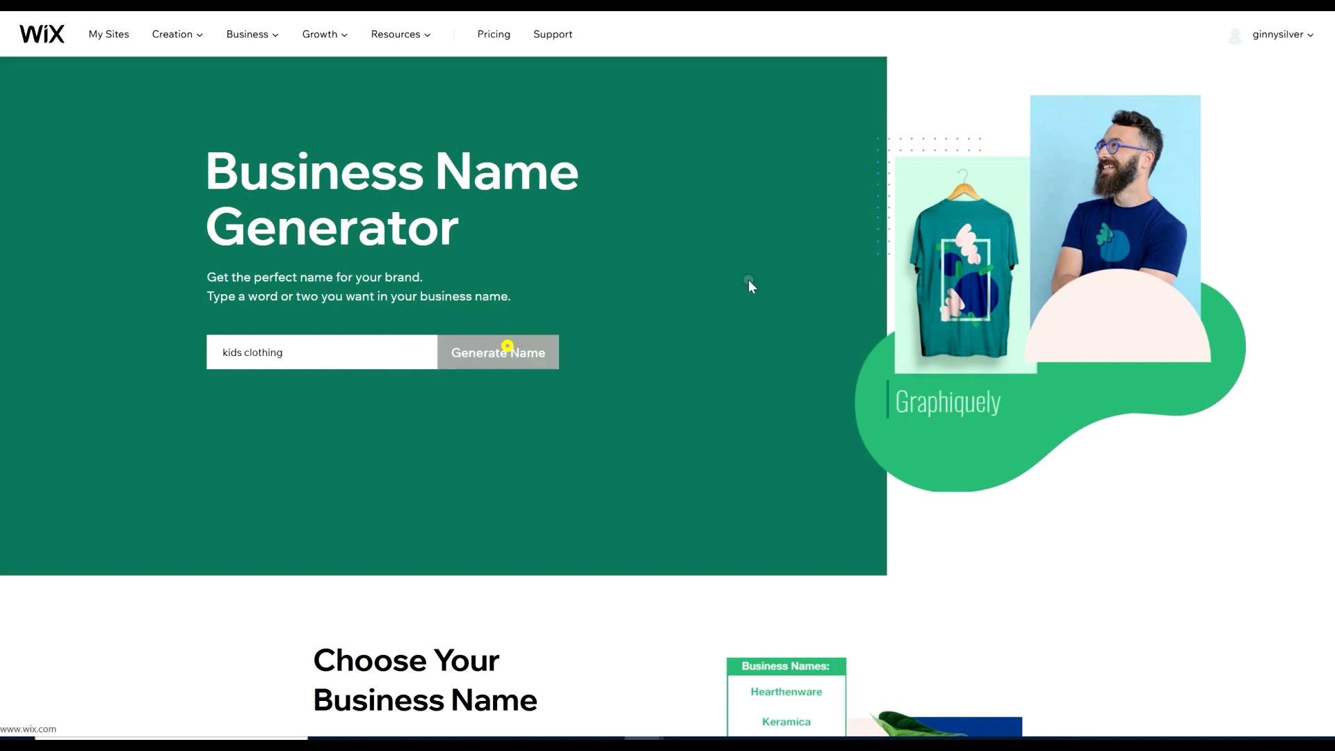
pyautogui.click(507, 349)
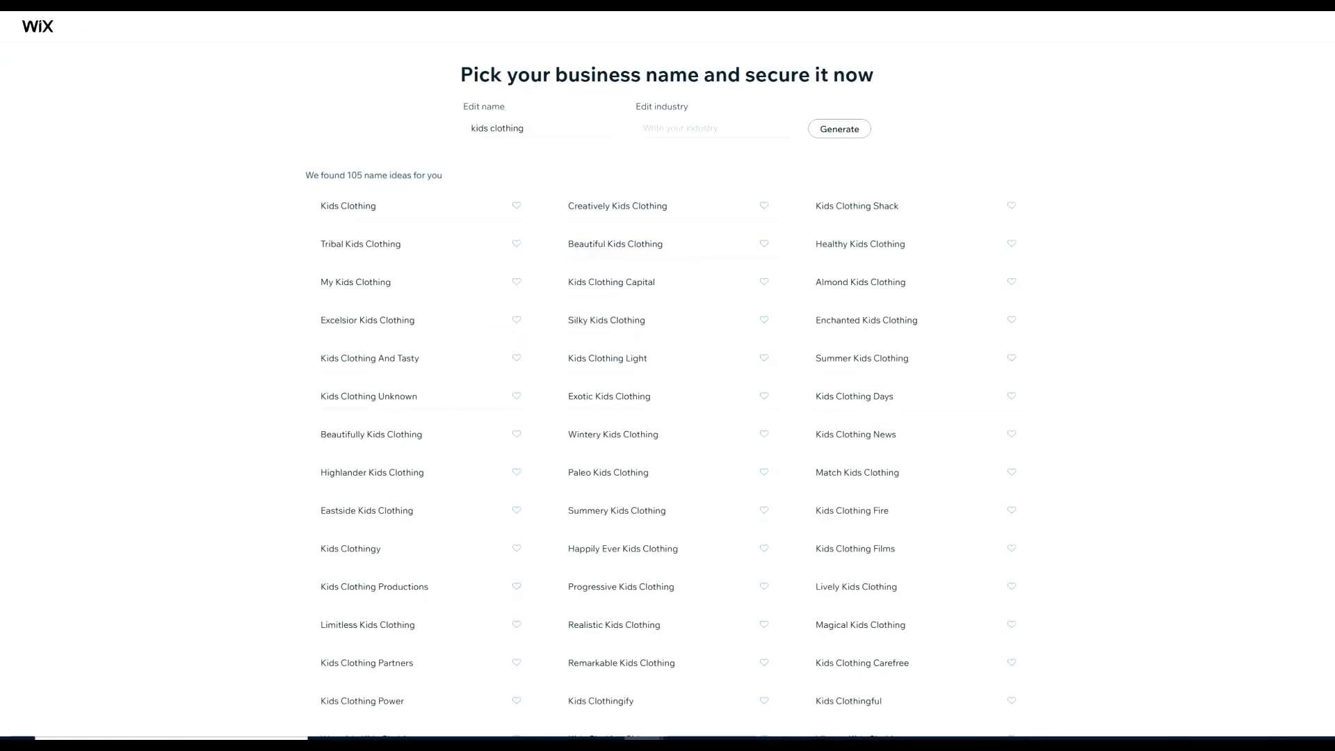
pyautogui.scroll(-3, 1173, 248)
pyautogui.moveTo(1331, 191); pyautogui.dragTo(1329, 49)
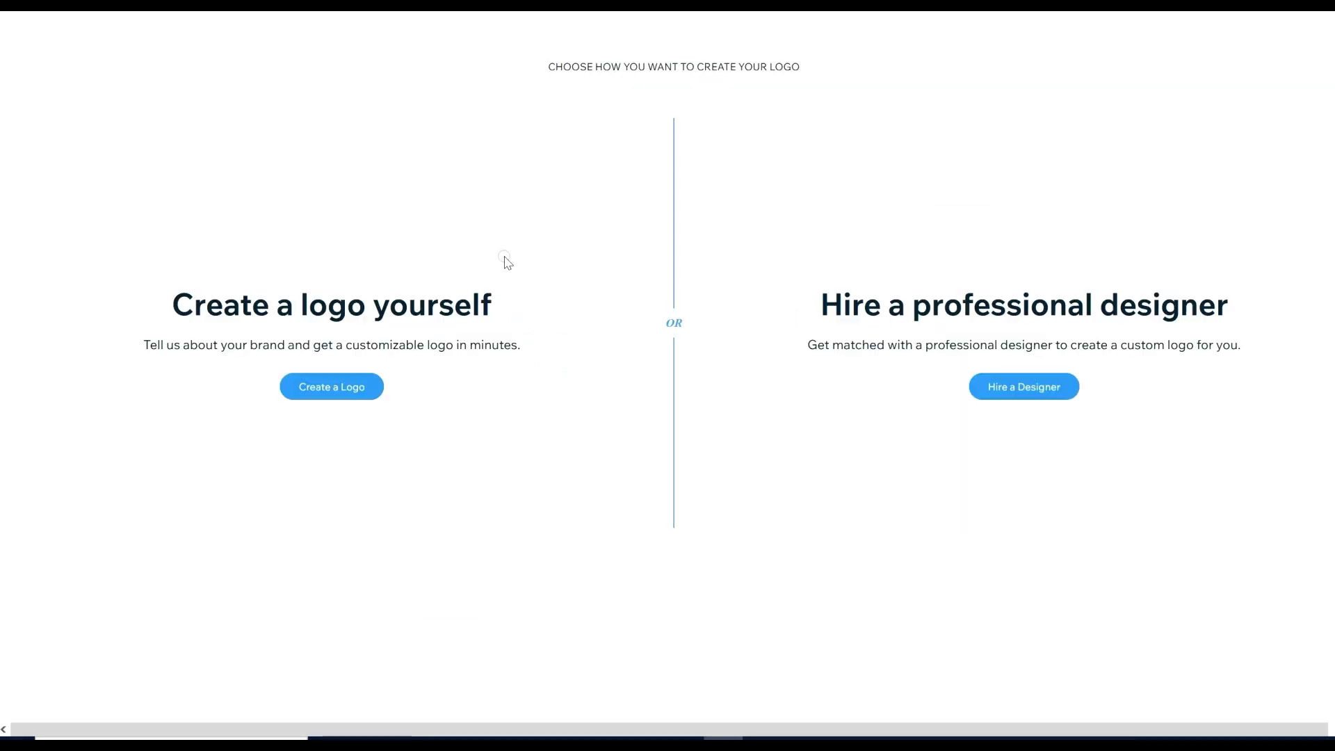
# - Start creating a logo yourself with the business name "Good Day, Sunshine" and no tagline
pyautogui.click(362, 387)
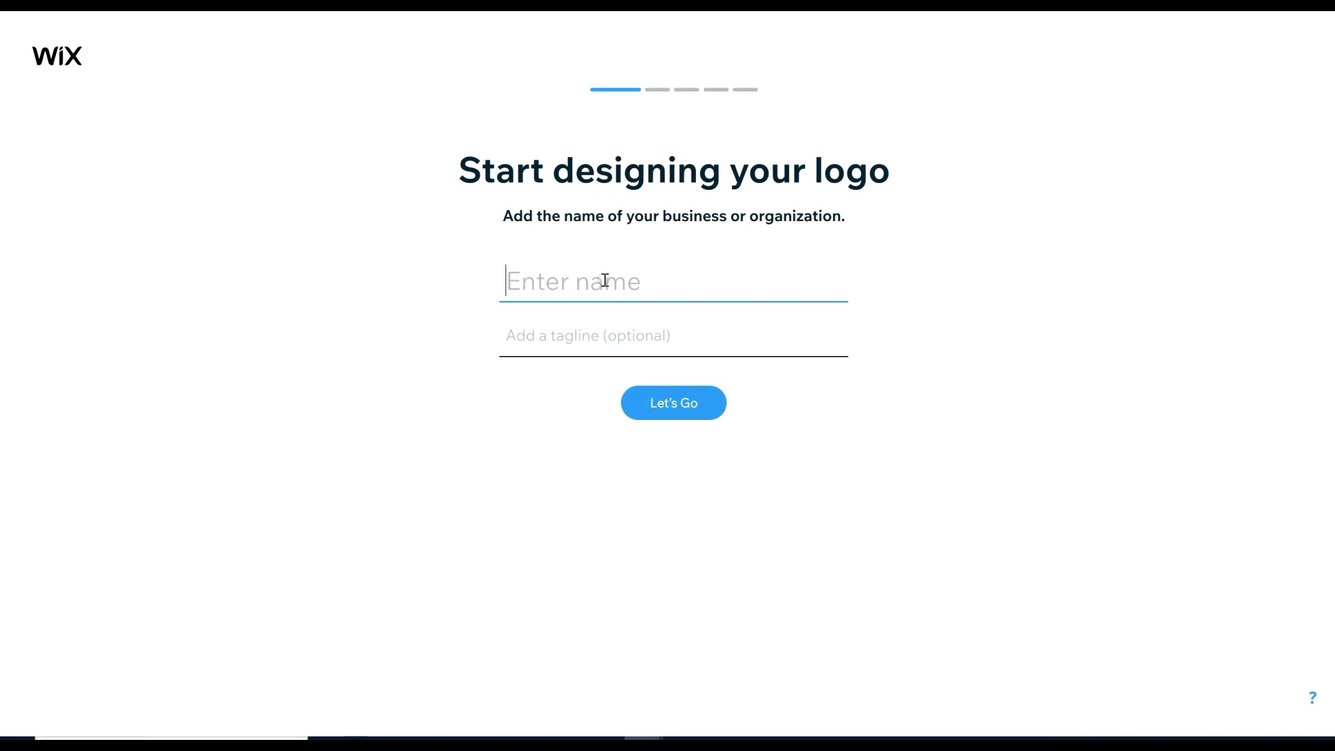
pyautogui.write('Good Day, Sun')
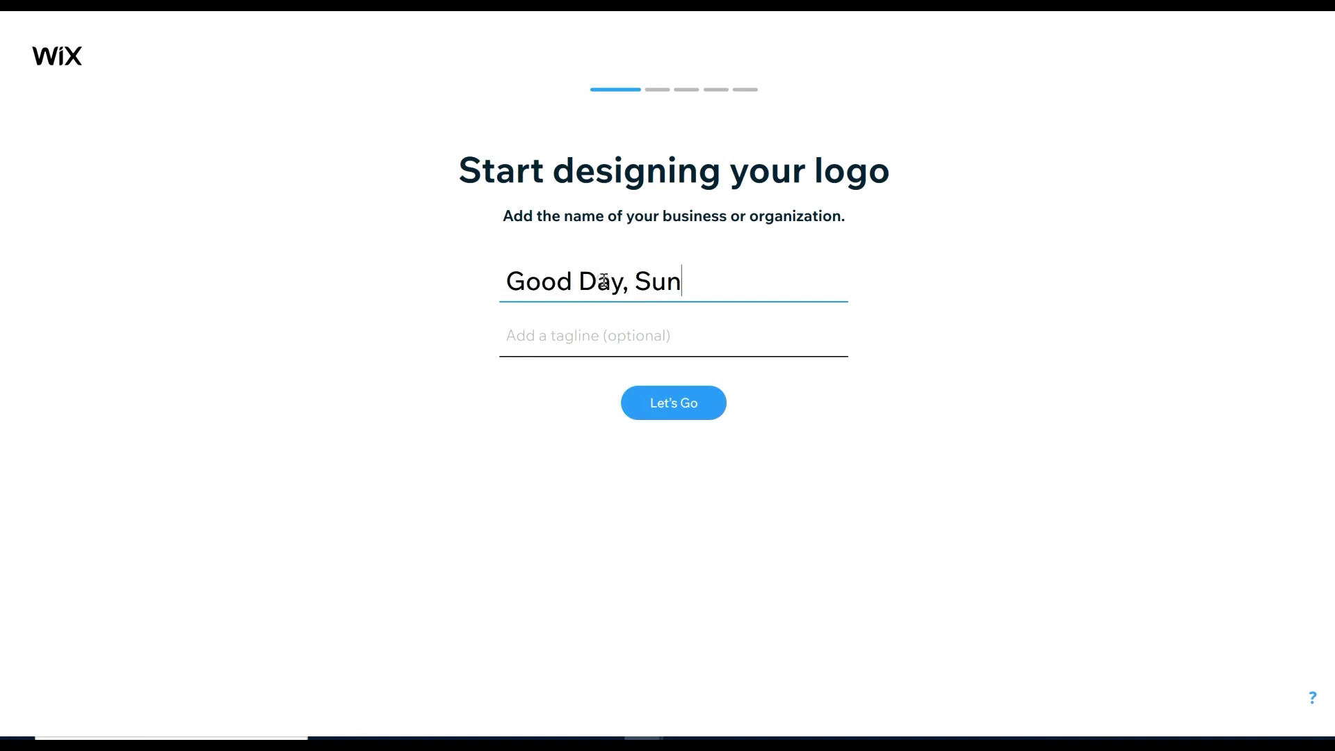
pyautogui.write('shine')
pyautogui.click(686, 411)
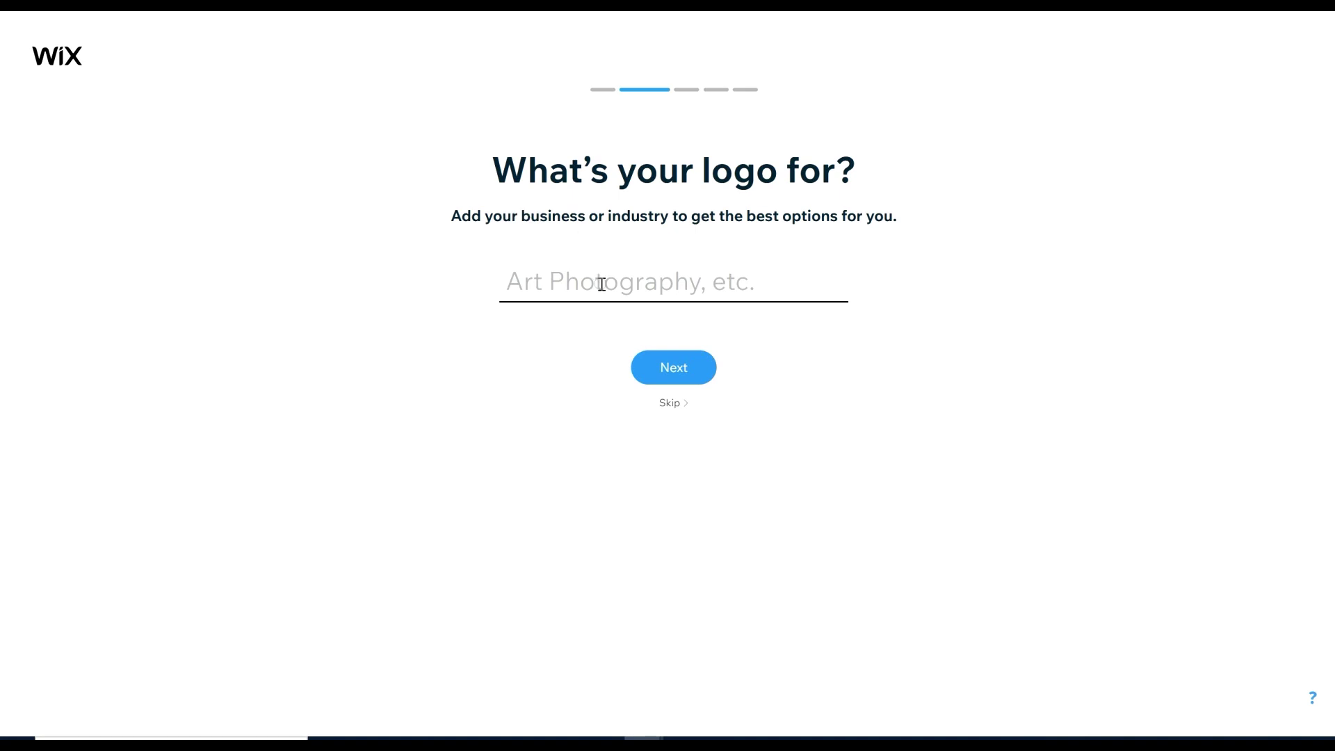
# - Enter children's clothing as the industry the logo is for and continue
pyautogui.click(602, 284)
pyautogui.write("CHildren's Clo")
pyautogui.click(696, 327)
pyautogui.click(689, 369)
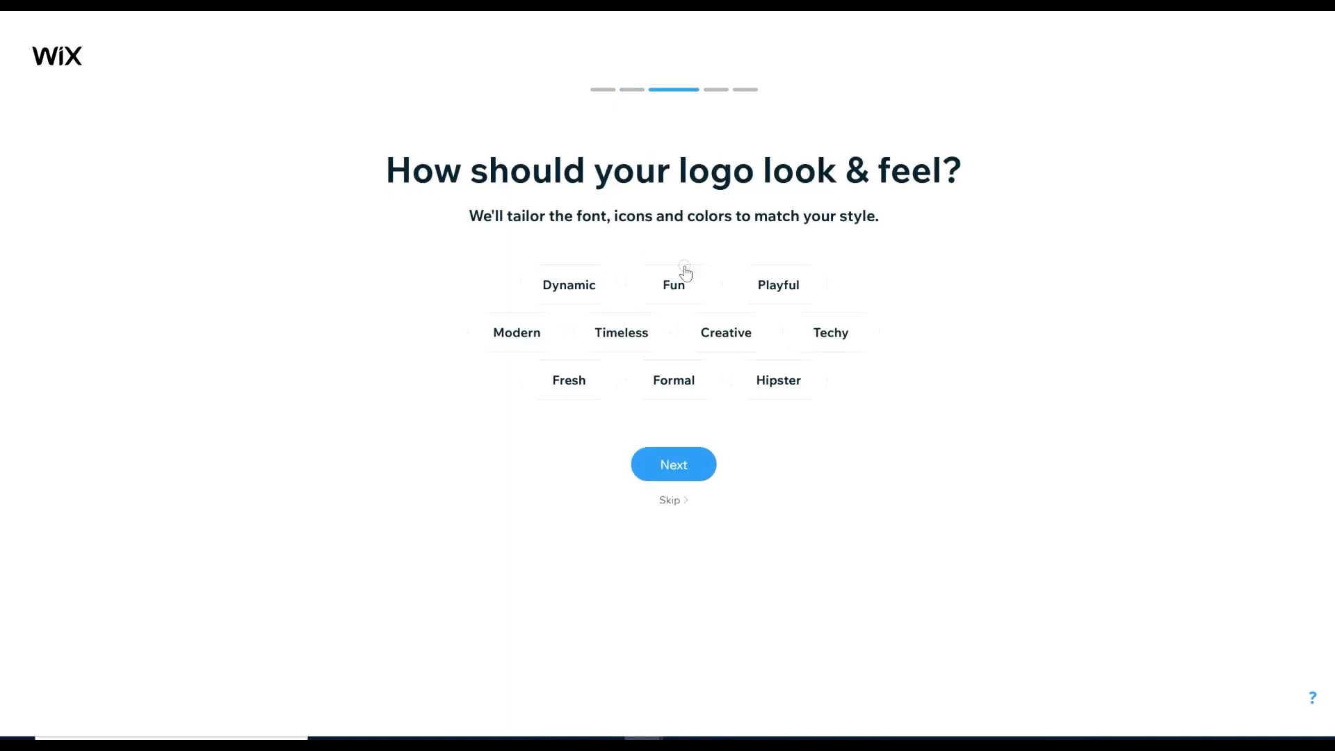
# - Choose Playful, Modern and Fresh as the logo's look and feel and continue
pyautogui.click(791, 292)
pyautogui.click(504, 334)
pyautogui.click(561, 379)
pyautogui.click(671, 466)
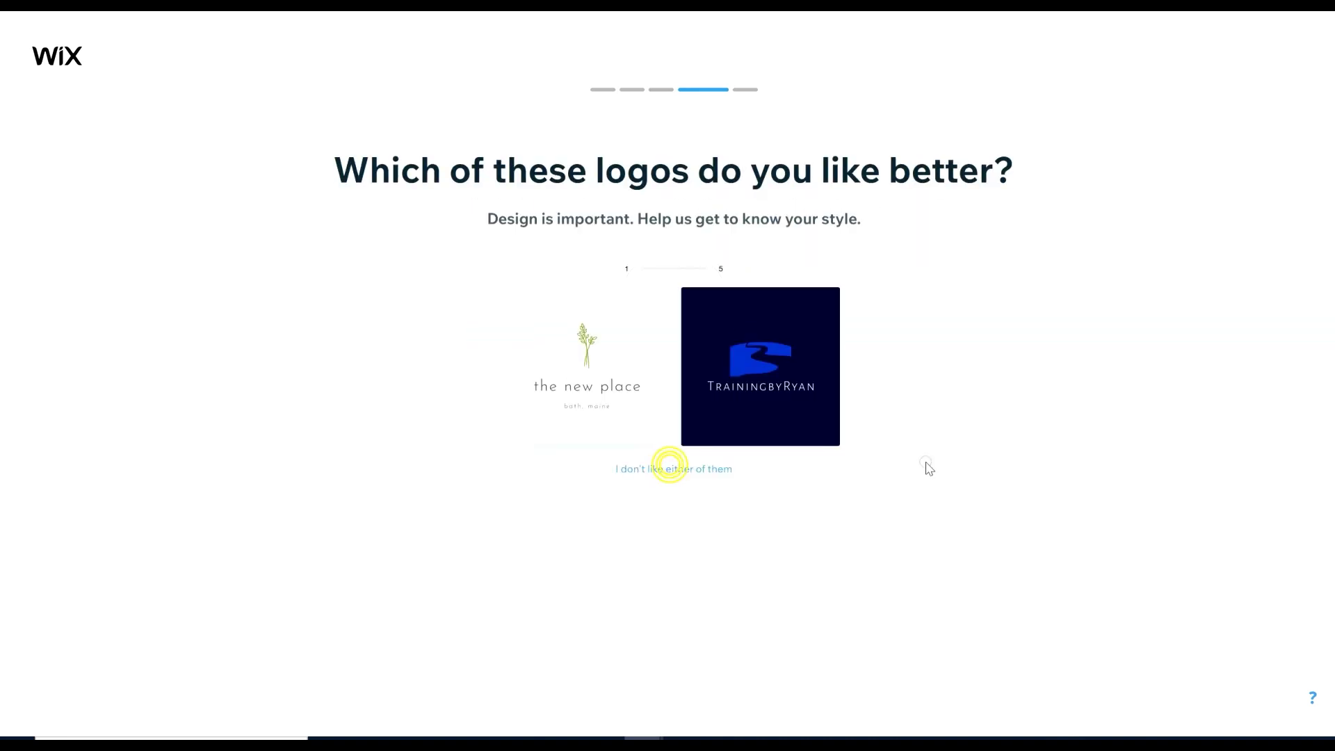
# - Pick the preferred sample logos, starting with "the new place", and set Website as where the logo is used
pyautogui.click(535, 400)
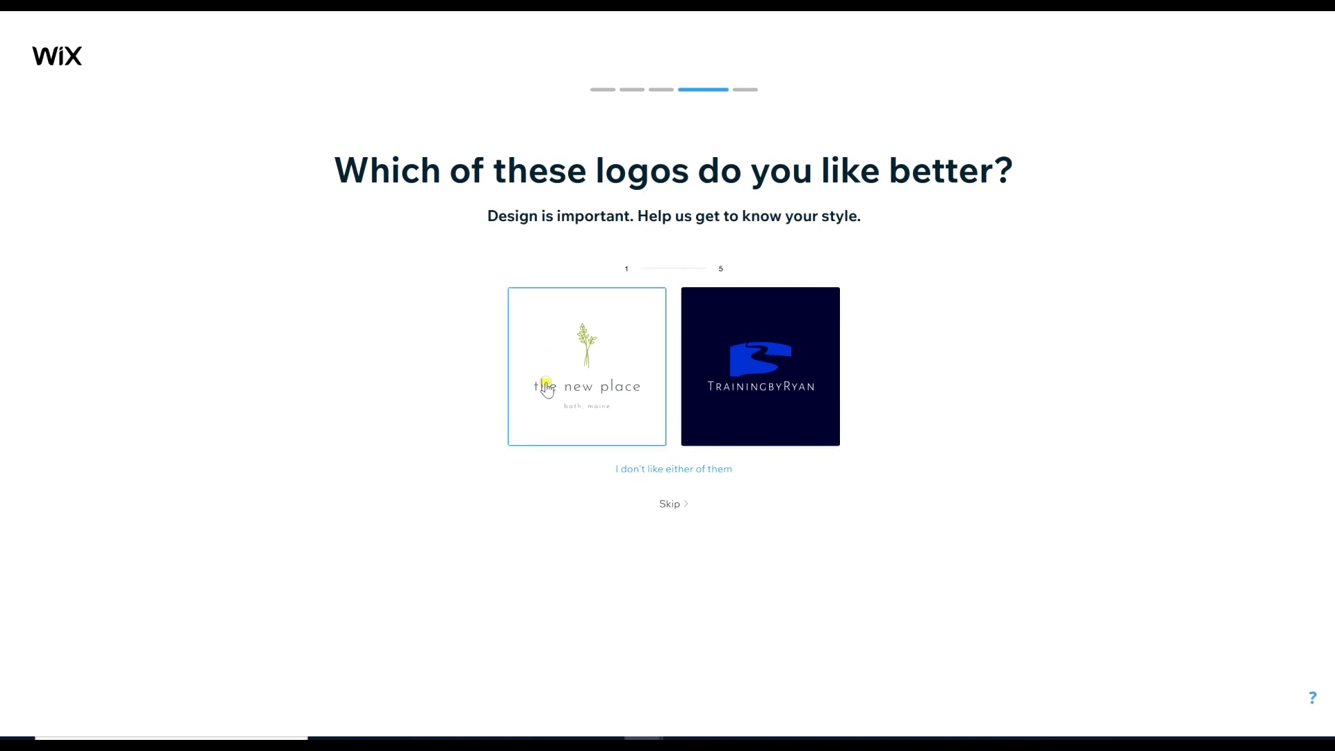
pyautogui.click(546, 382)
pyautogui.click(547, 358)
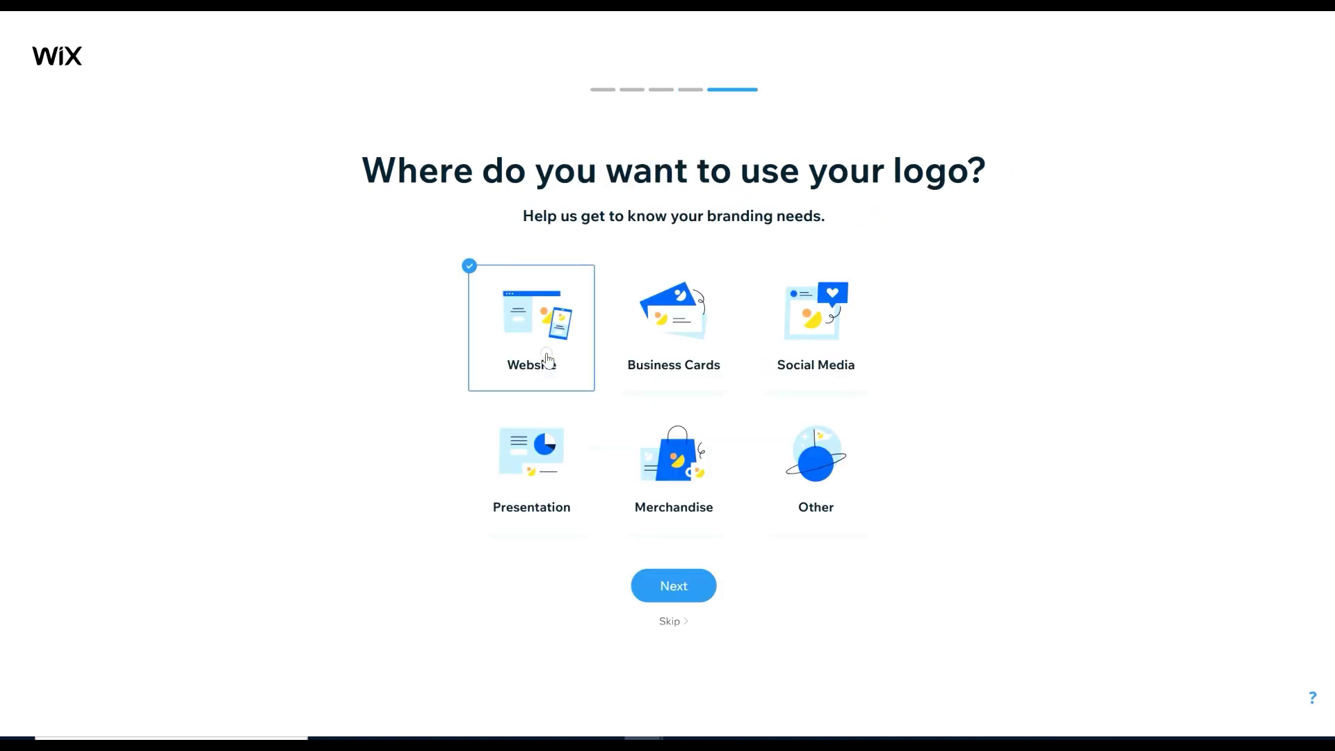
pyautogui.click(674, 585)
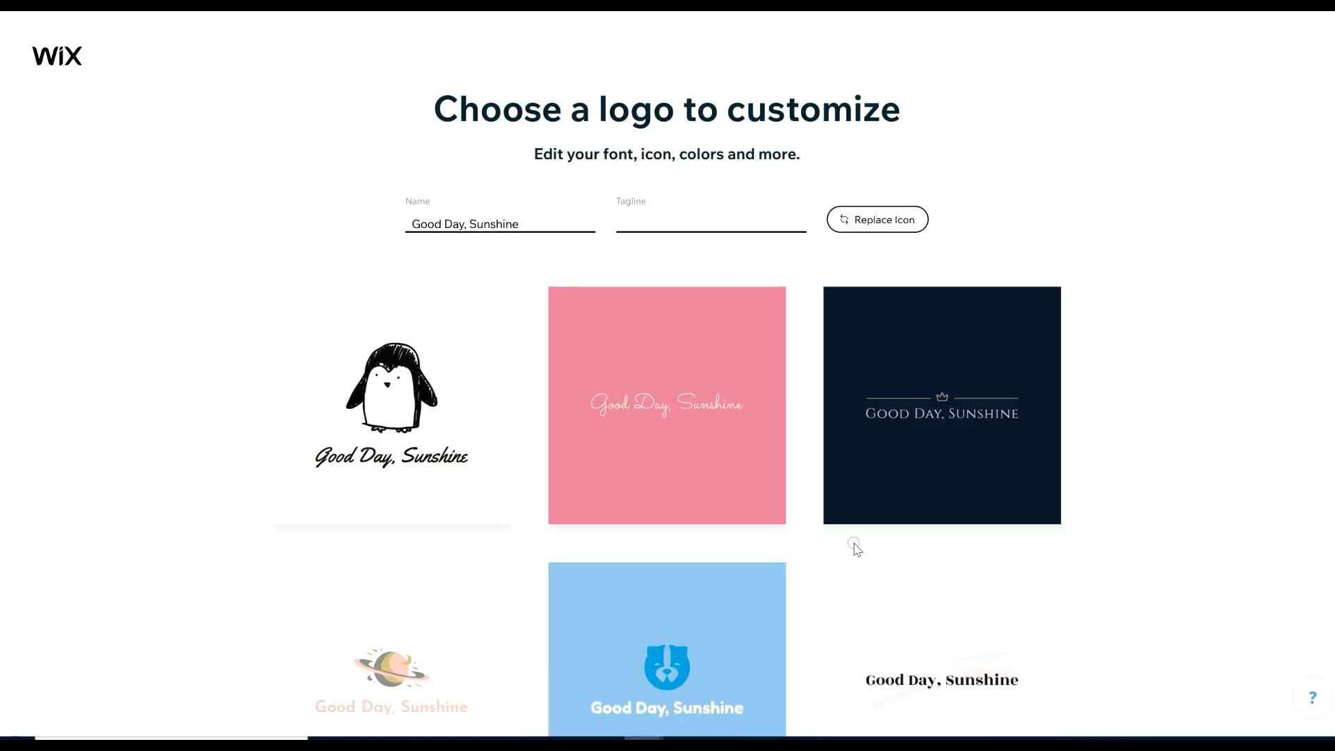
# - Replace the icon in the suggested logos with the round rising-sun icon found by searching for "sun"
pyautogui.scroll(-6, 667, 417)
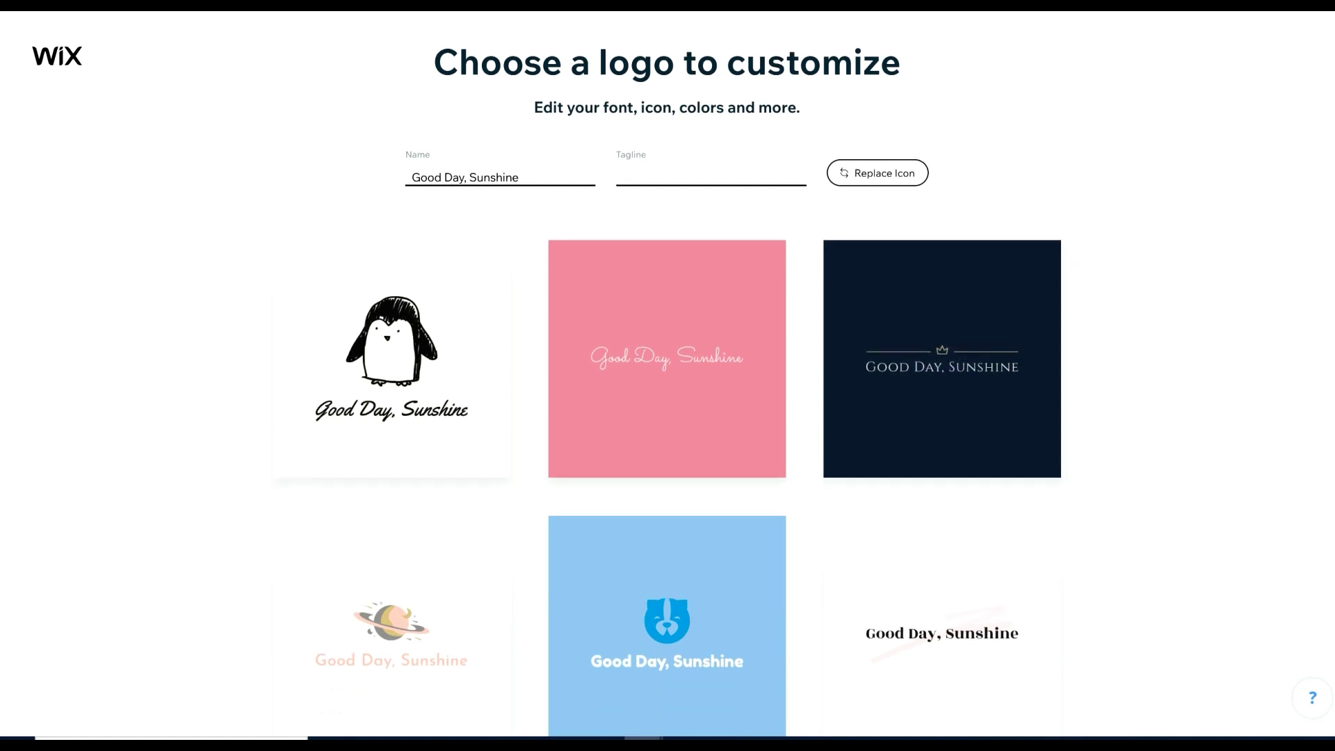
pyautogui.scroll(-3, 668, 418)
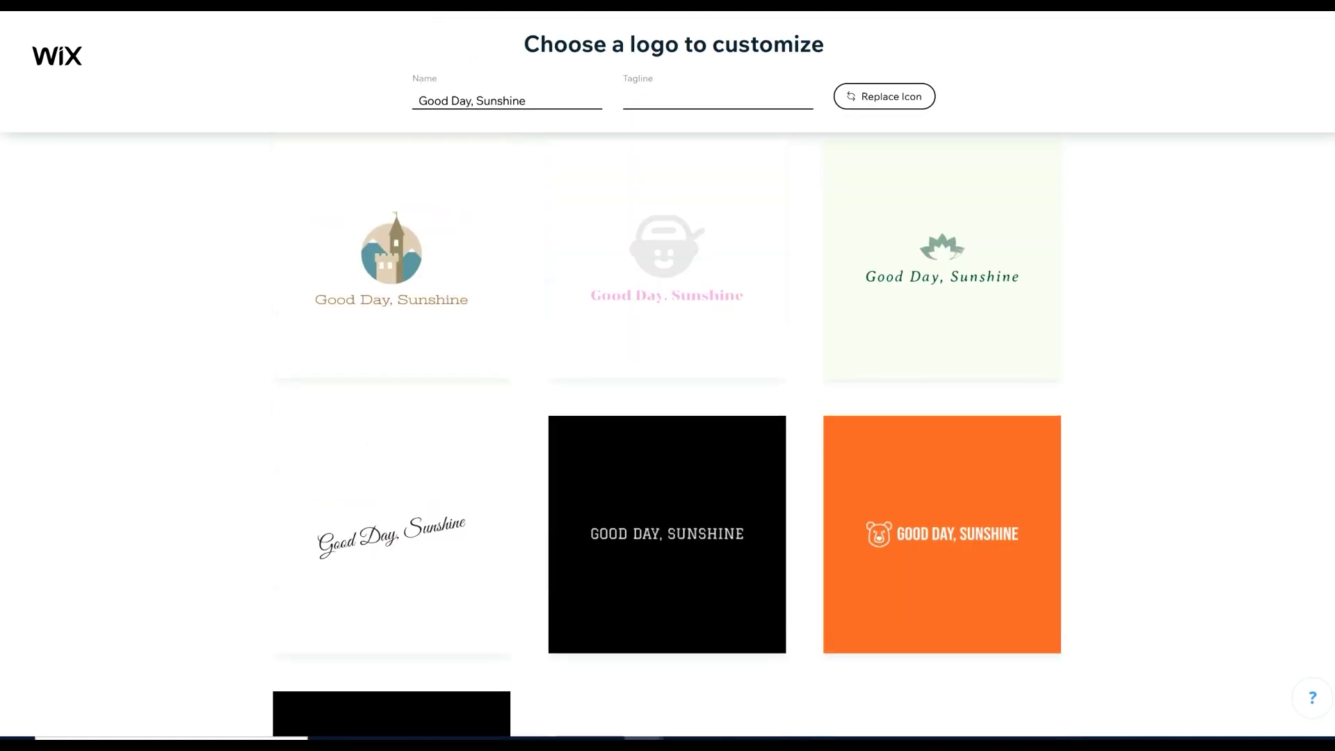
pyautogui.scroll(-6, 668, 417)
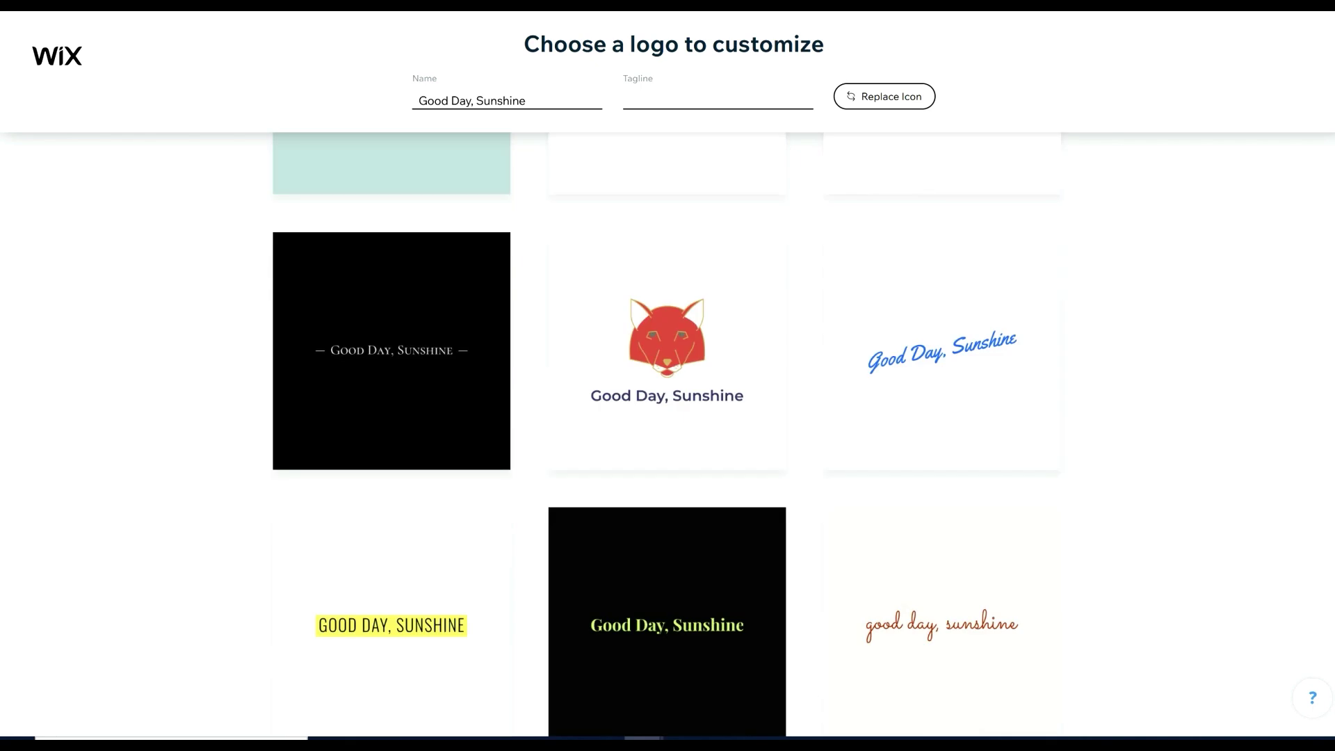
pyautogui.click(892, 98)
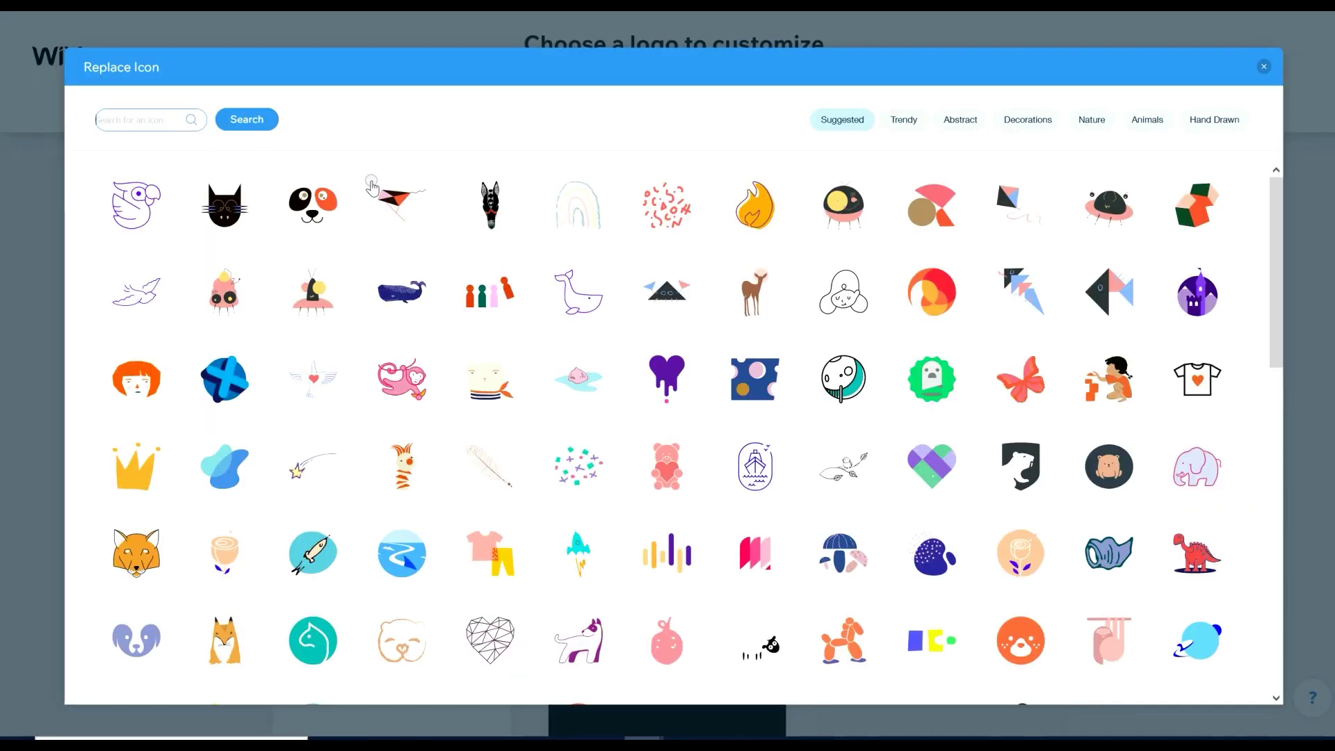
pyautogui.write('sun')
pyautogui.press('Return')
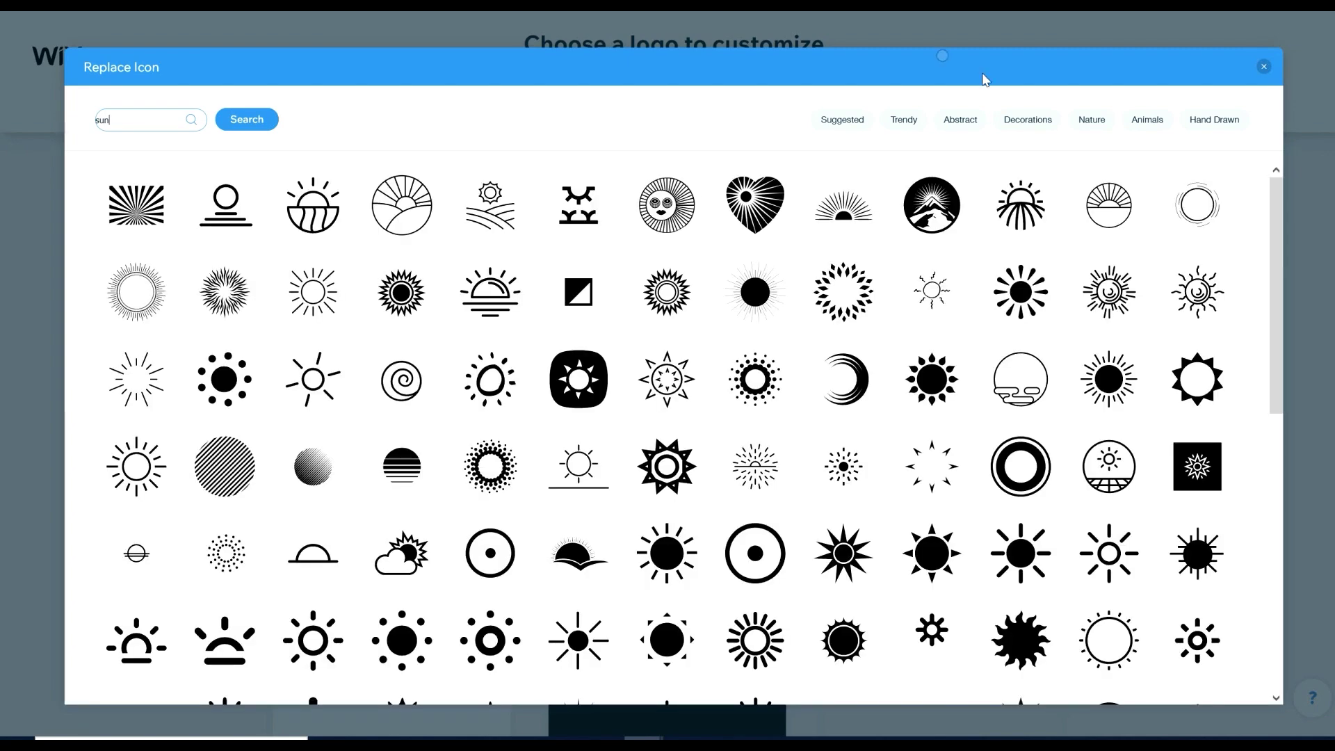
pyautogui.moveTo(1274, 190); pyautogui.dragTo(1278, 469)
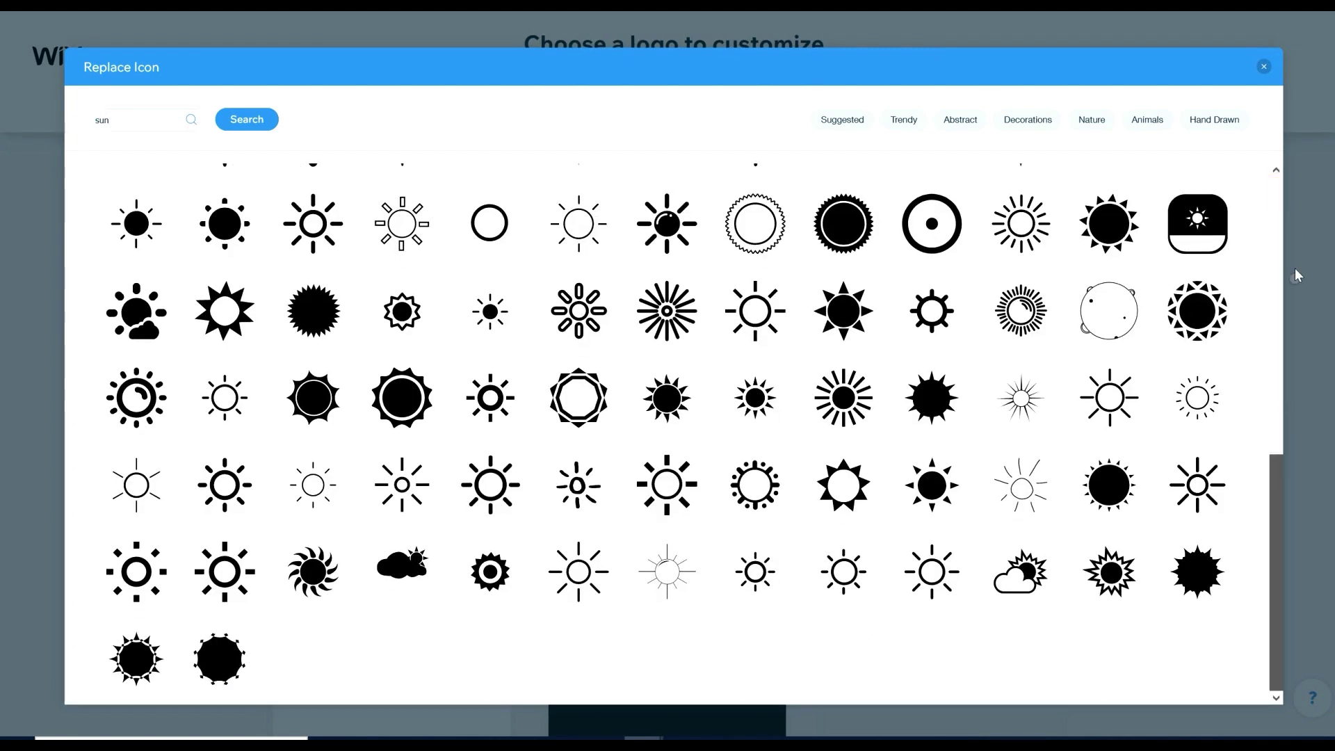
pyautogui.scroll(10, 1168, 209)
pyautogui.click(1110, 209)
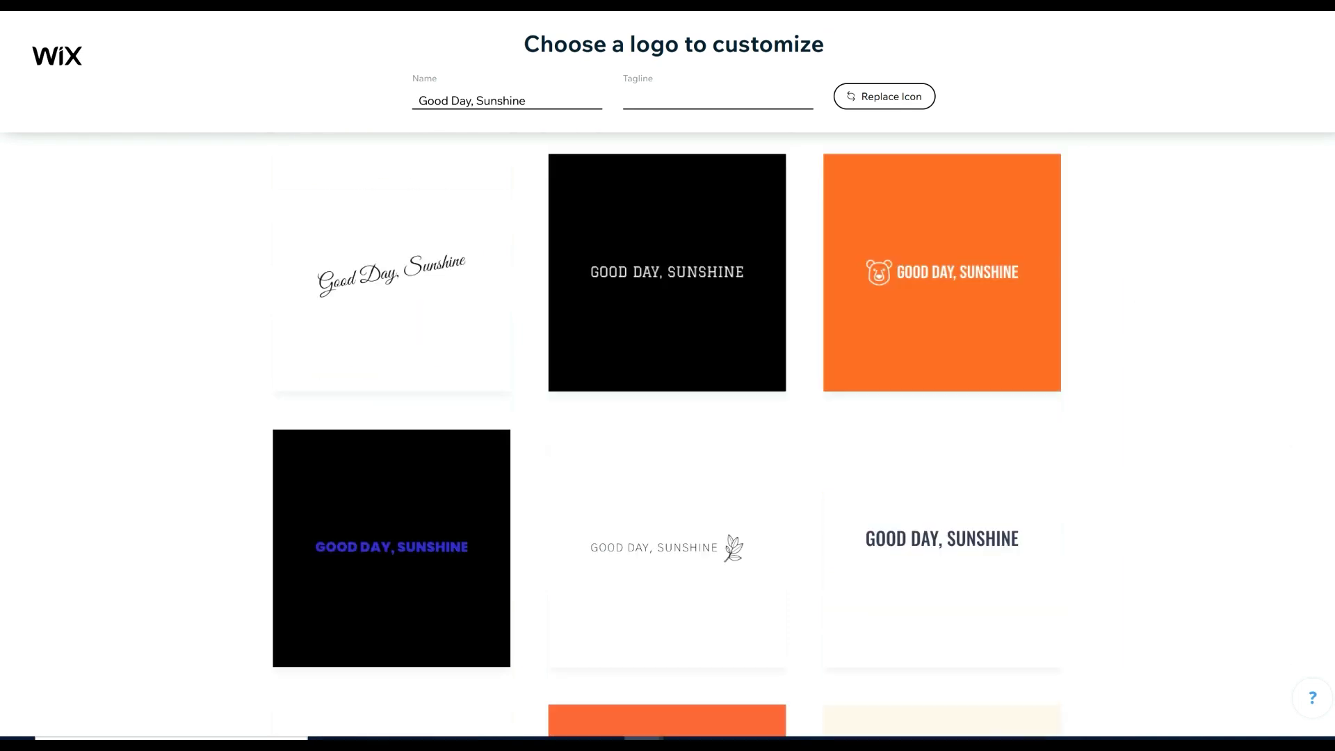
# - Choose the cream "Good Day, Sunshine" logo with the red sun icon for customization and proceed with its design
pyautogui.scroll(-3, 668, 417)
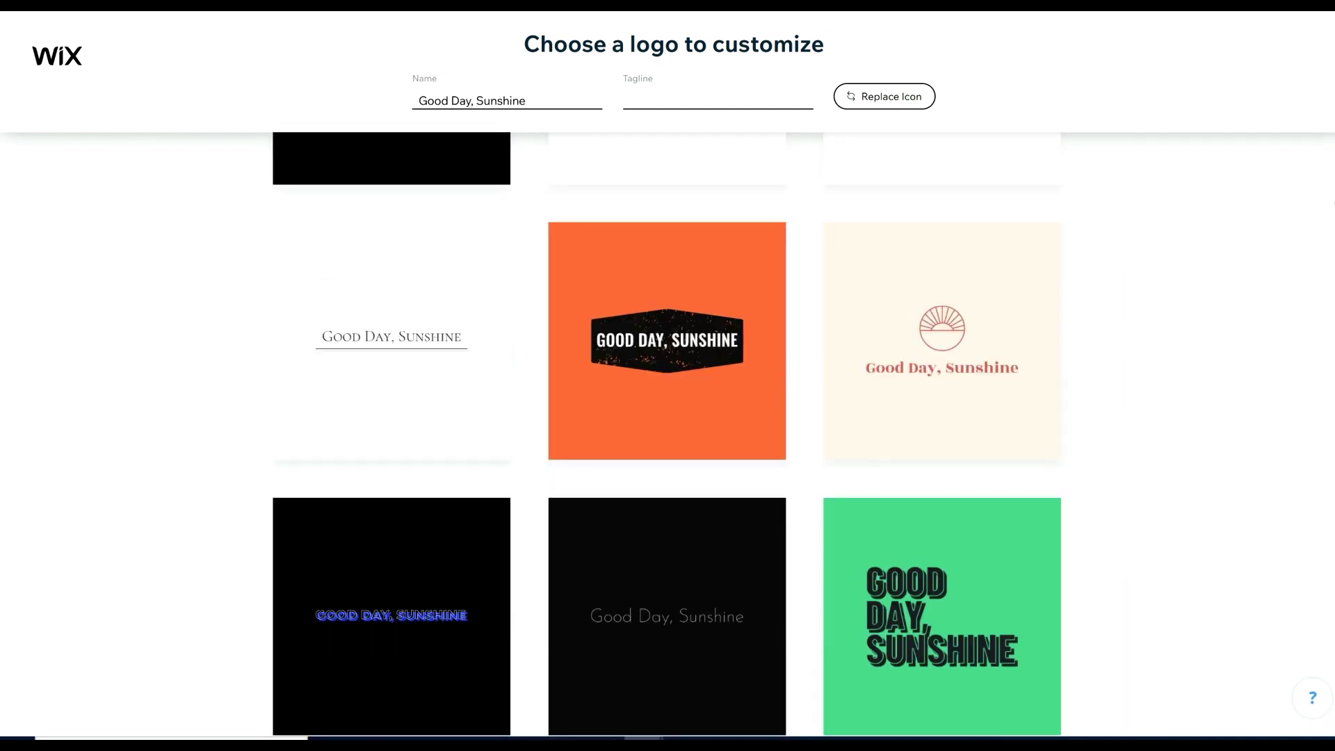
pyautogui.scroll(3, 1332, 179)
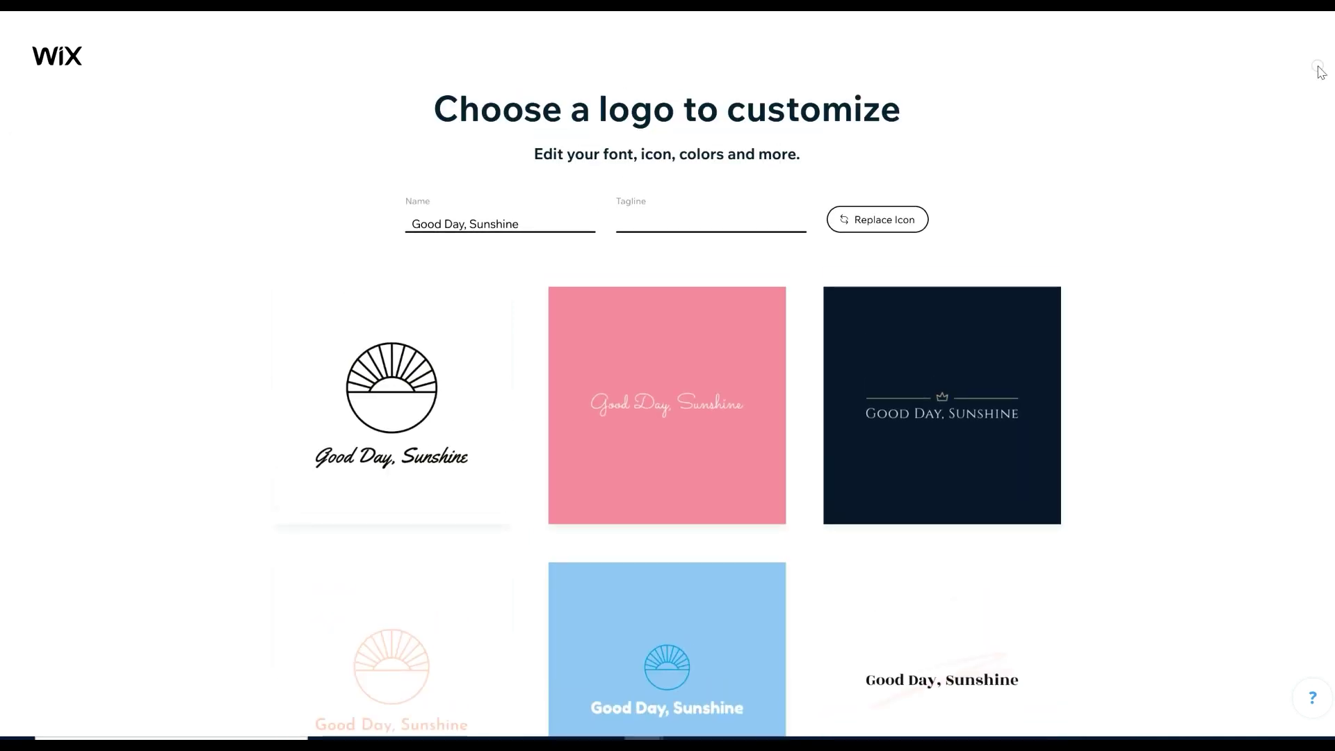
pyautogui.scroll(-8, 1320, 71)
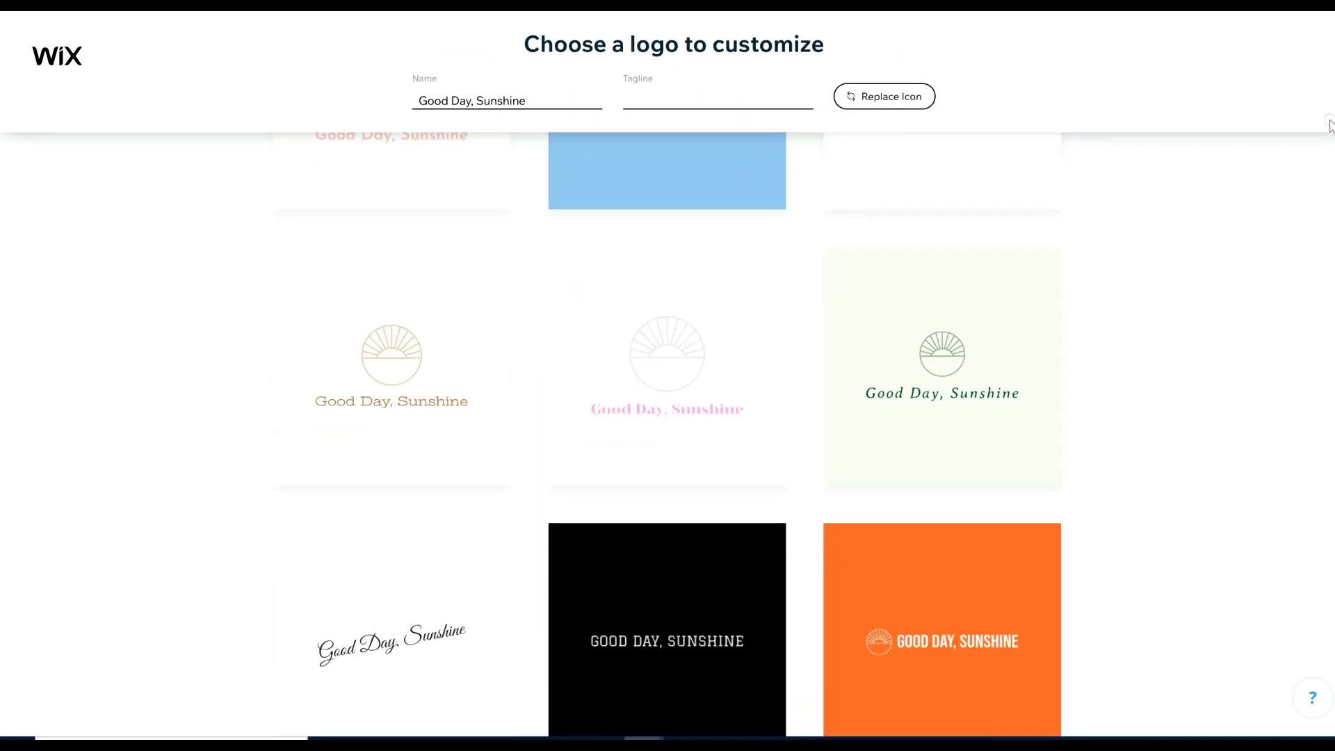
pyautogui.scroll(-6, 1331, 125)
pyautogui.scroll(-6, 1331, 160)
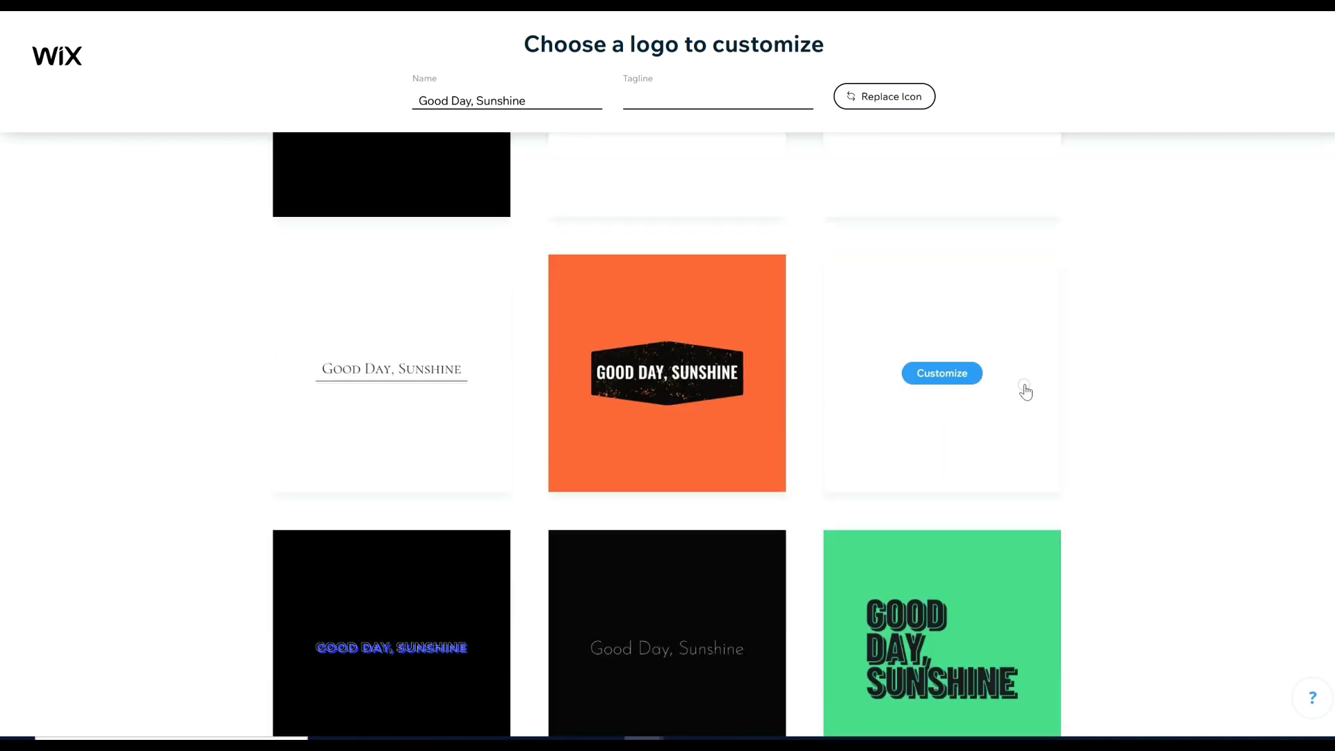
pyautogui.scroll(-9, 1332, 256)
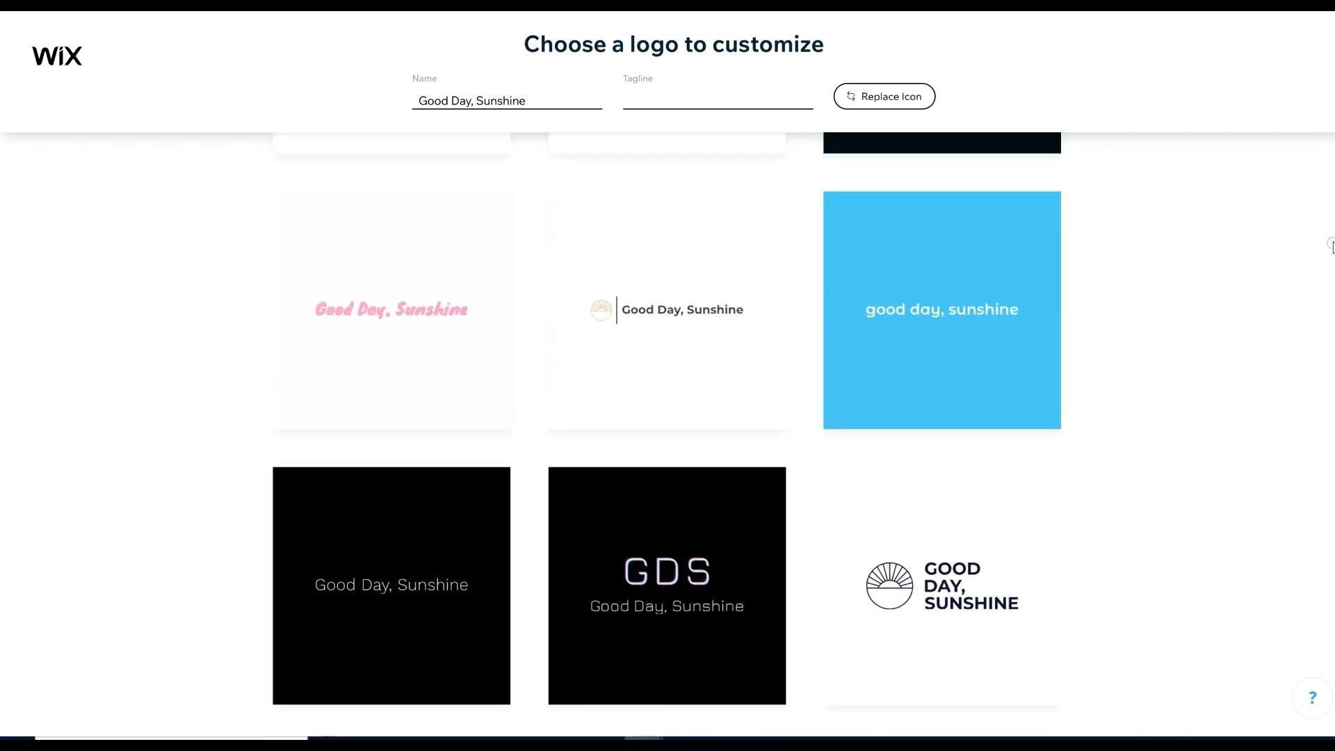
pyautogui.scroll(9, 1330, 254)
pyautogui.click(942, 462)
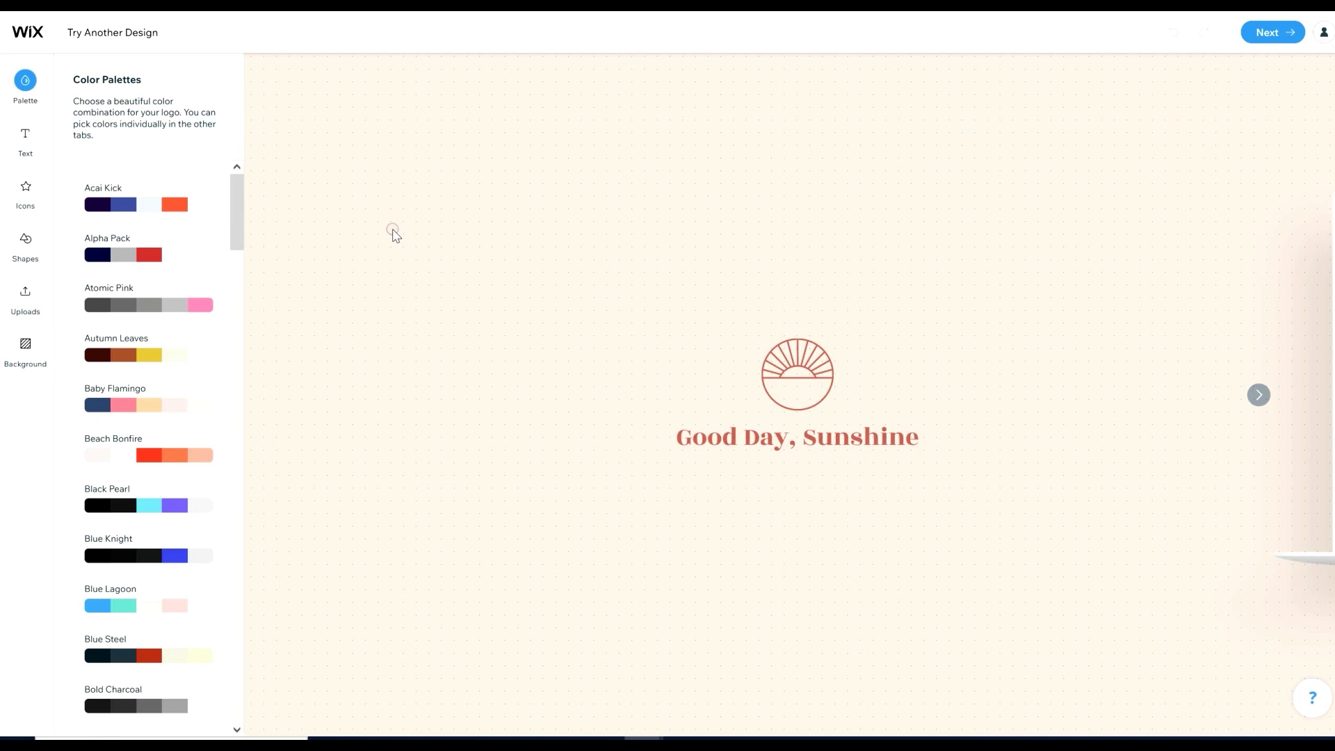
pyautogui.click(1266, 35)
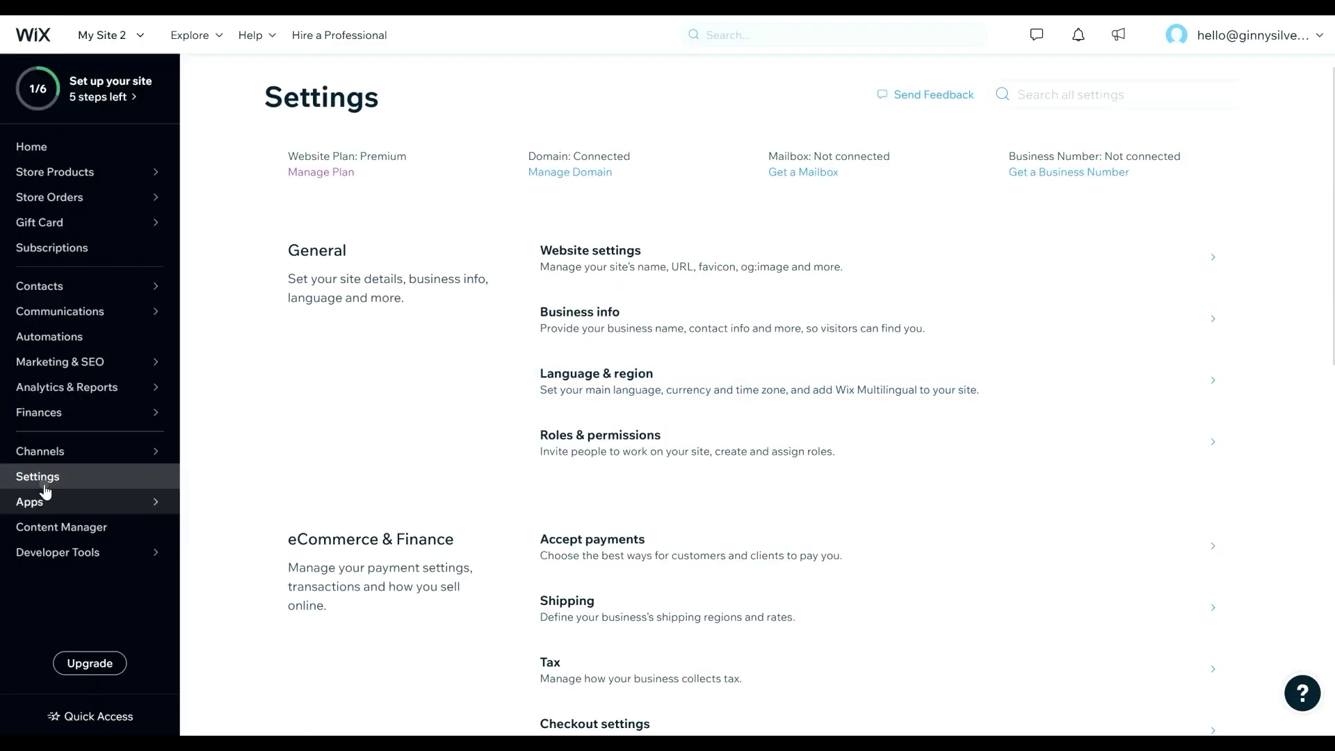
# - Open the site's domain management from the settings and search for the domain gooddaysunshine.com
pyautogui.click(591, 173)
pyautogui.click(1072, 112)
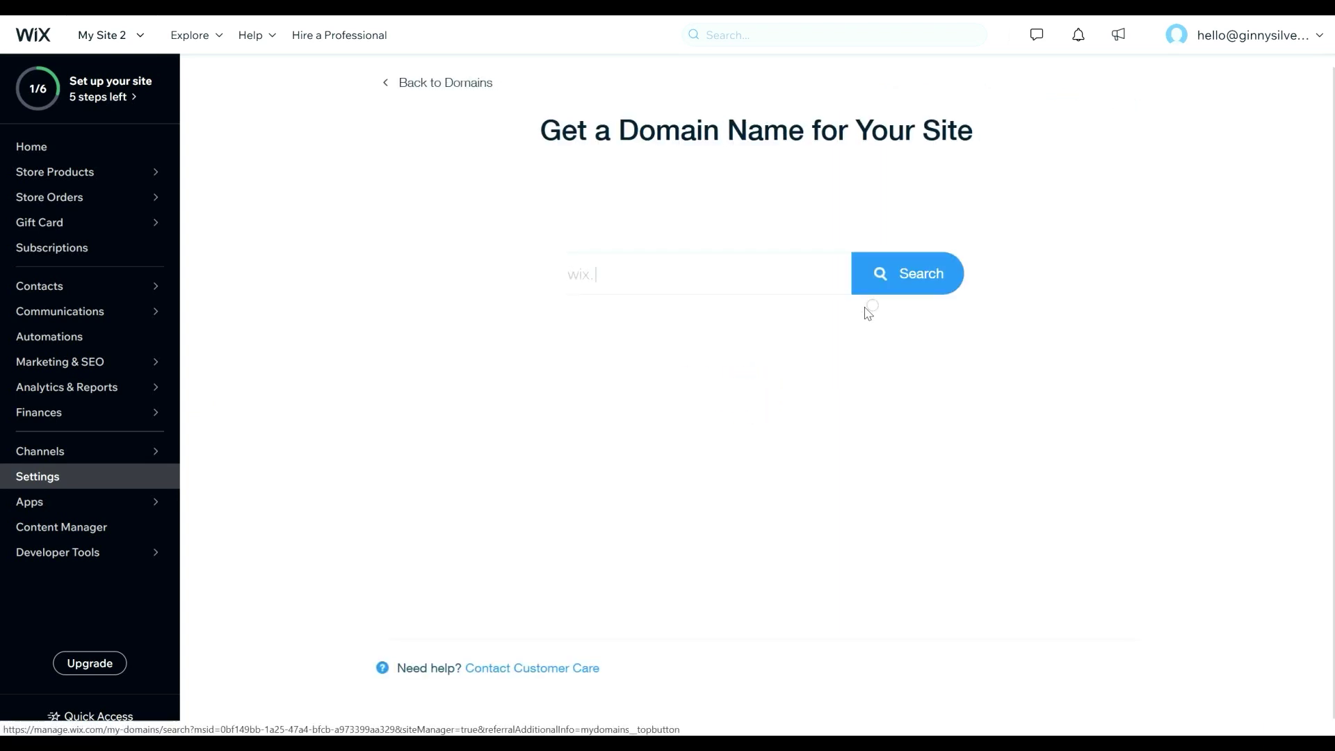
pyautogui.click(742, 273)
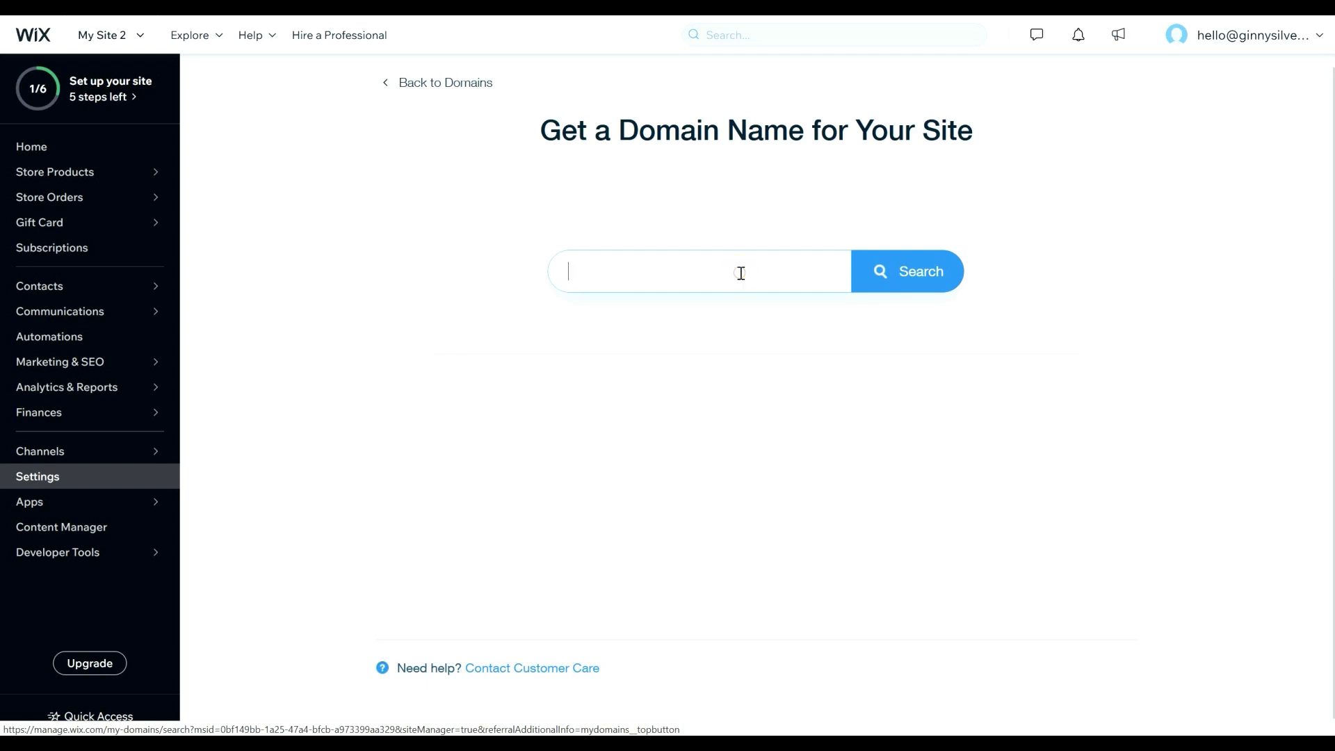
pyautogui.write('gooddaysunshine')
pyautogui.press('Return')
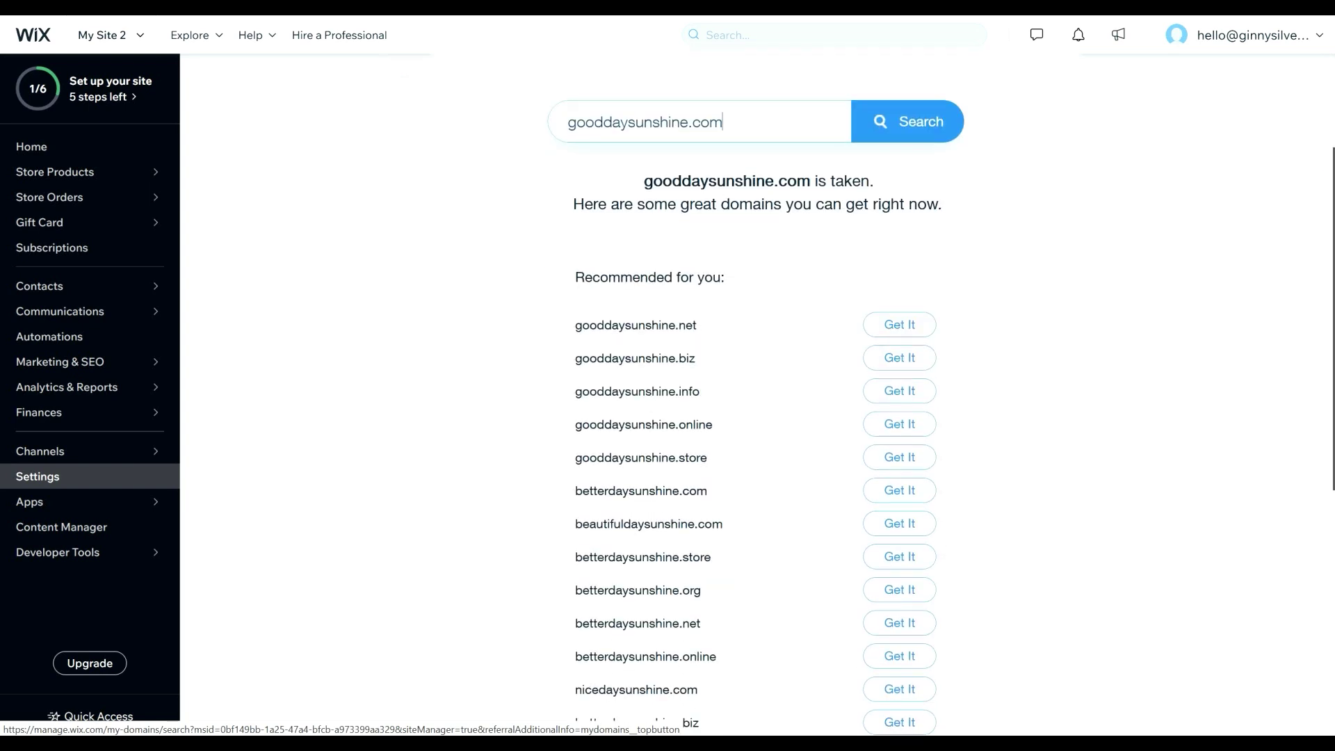
# - Make the home page header taller and move the search box, menu, login and cart down to its lower edge
pyautogui.click(897, 255)
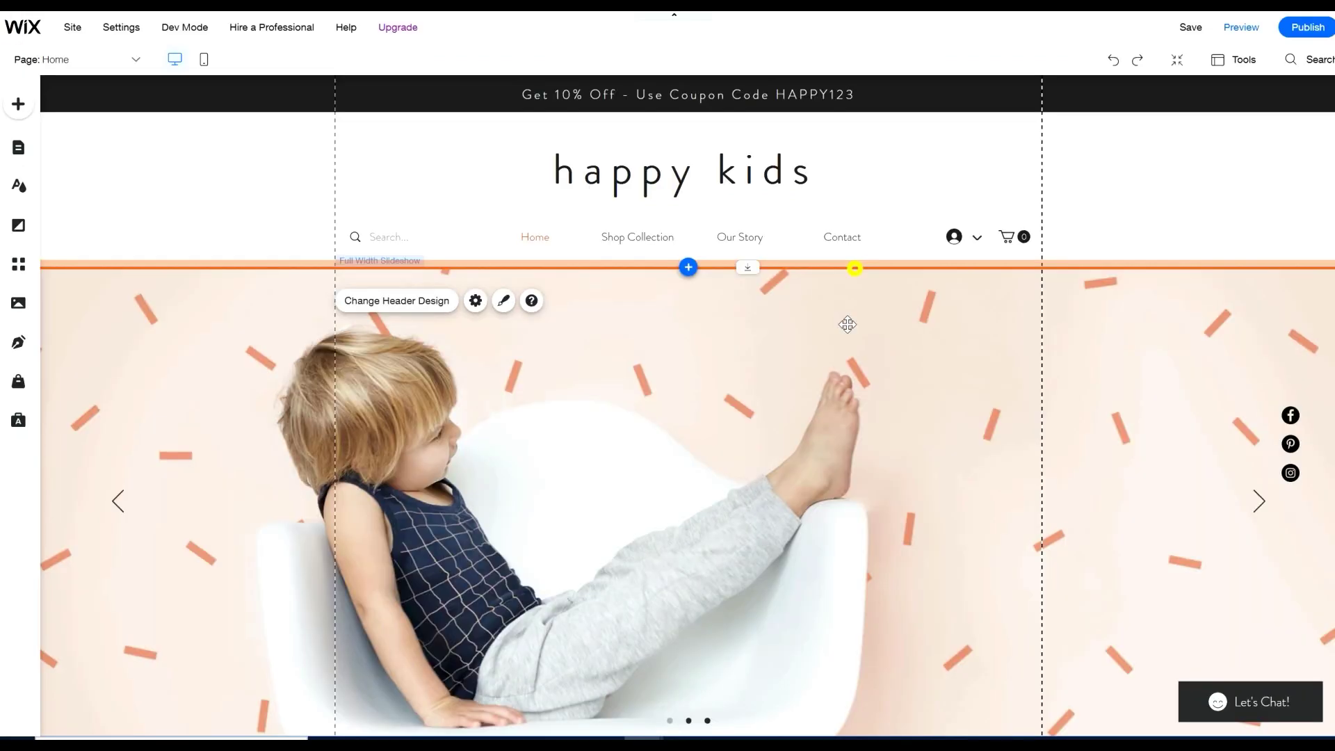
pyautogui.moveTo(847, 322); pyautogui.dragTo(837, 402)
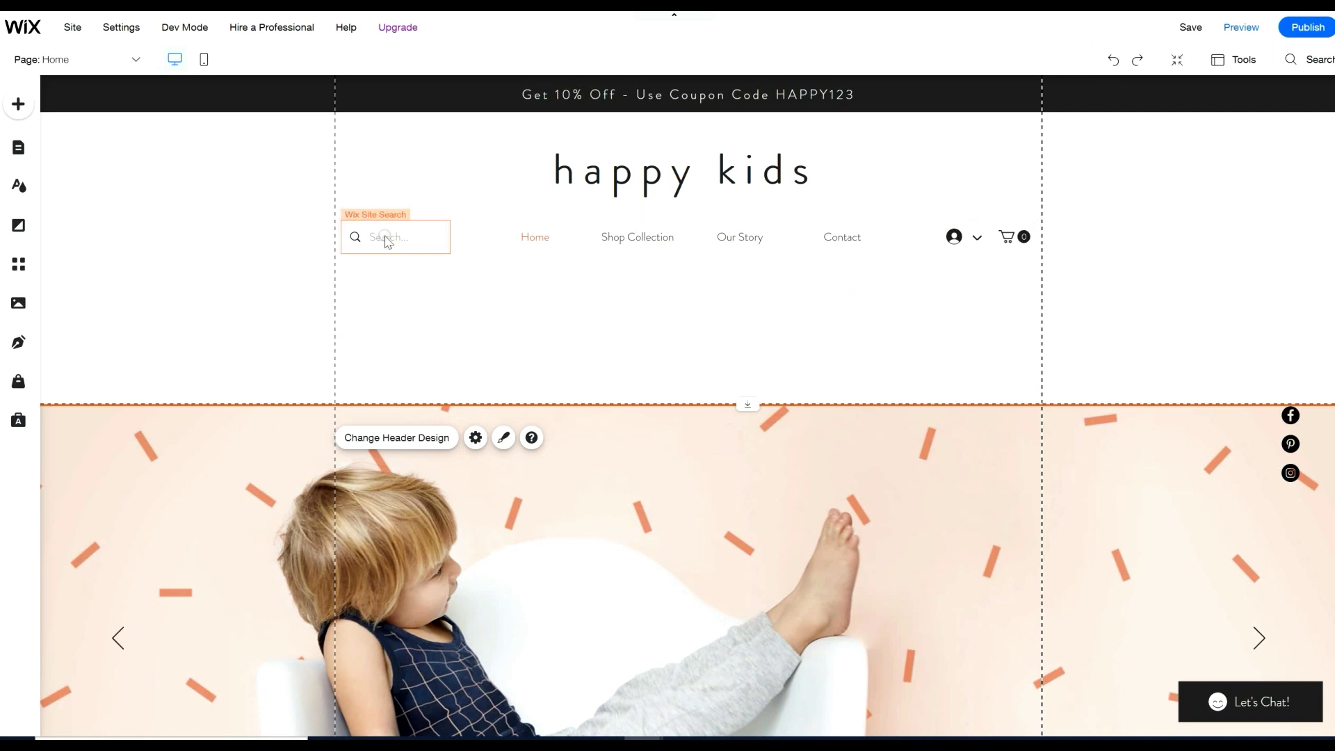
pyautogui.moveTo(390, 239); pyautogui.dragTo(384, 376)
pyautogui.moveTo(556, 233); pyautogui.dragTo(561, 384)
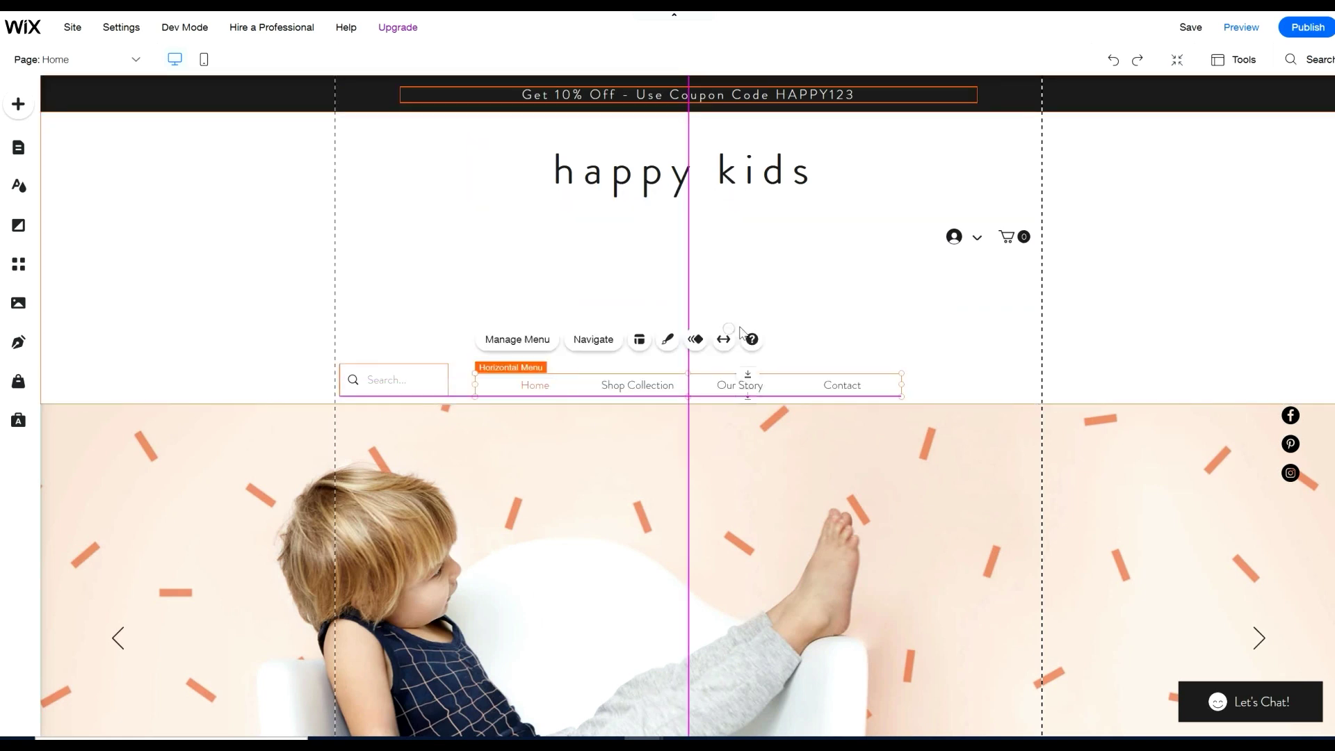
pyautogui.moveTo(911, 204); pyautogui.dragTo(963, 385)
pyautogui.click(990, 291)
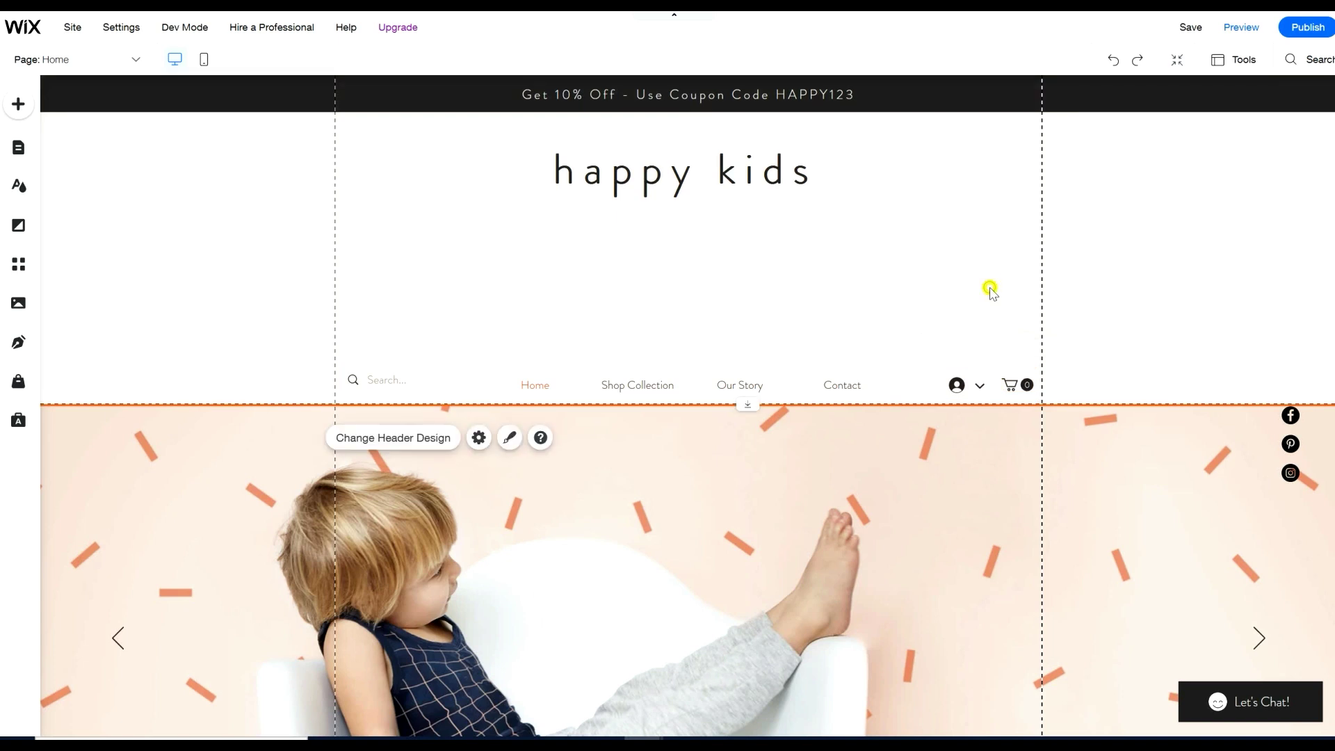
# - Replace the "happy kids" title in the header with the Good Day, Sunshine logo from the site files, centred above the menu
pyautogui.click(678, 164)
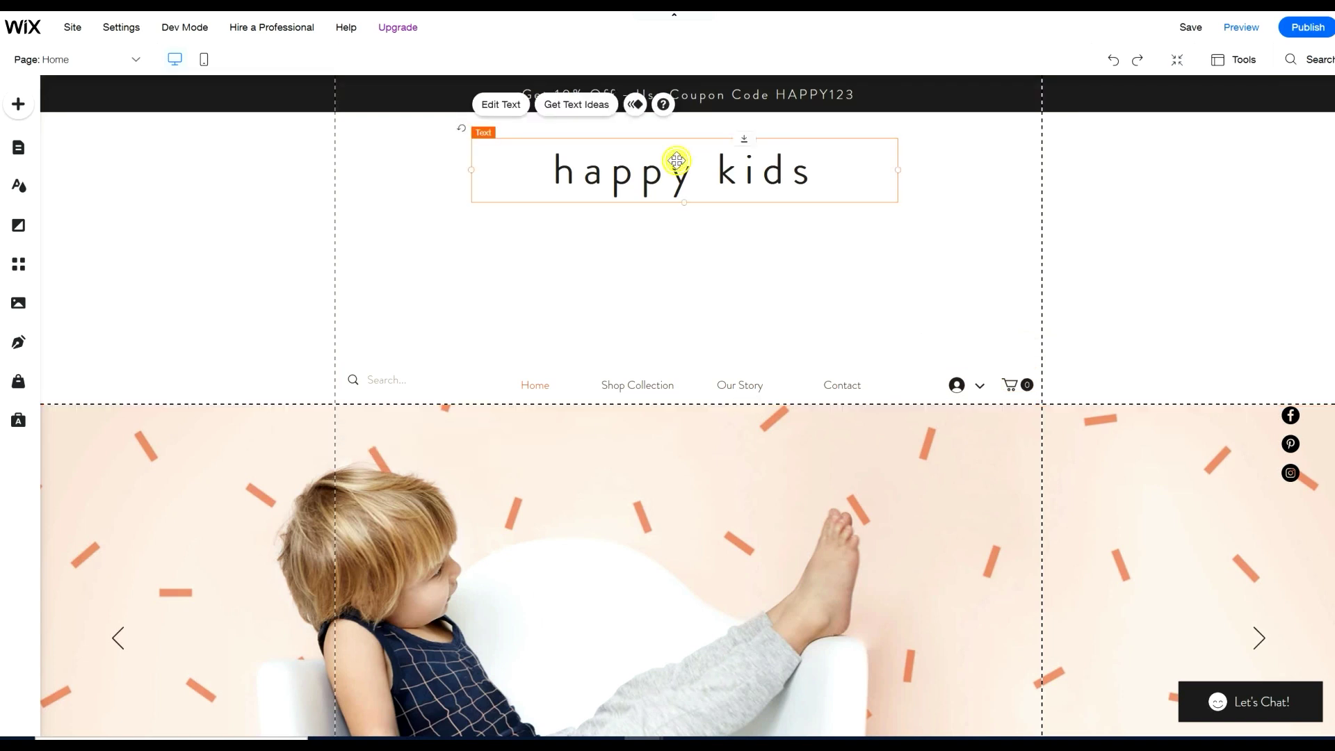
pyautogui.press('Delete')
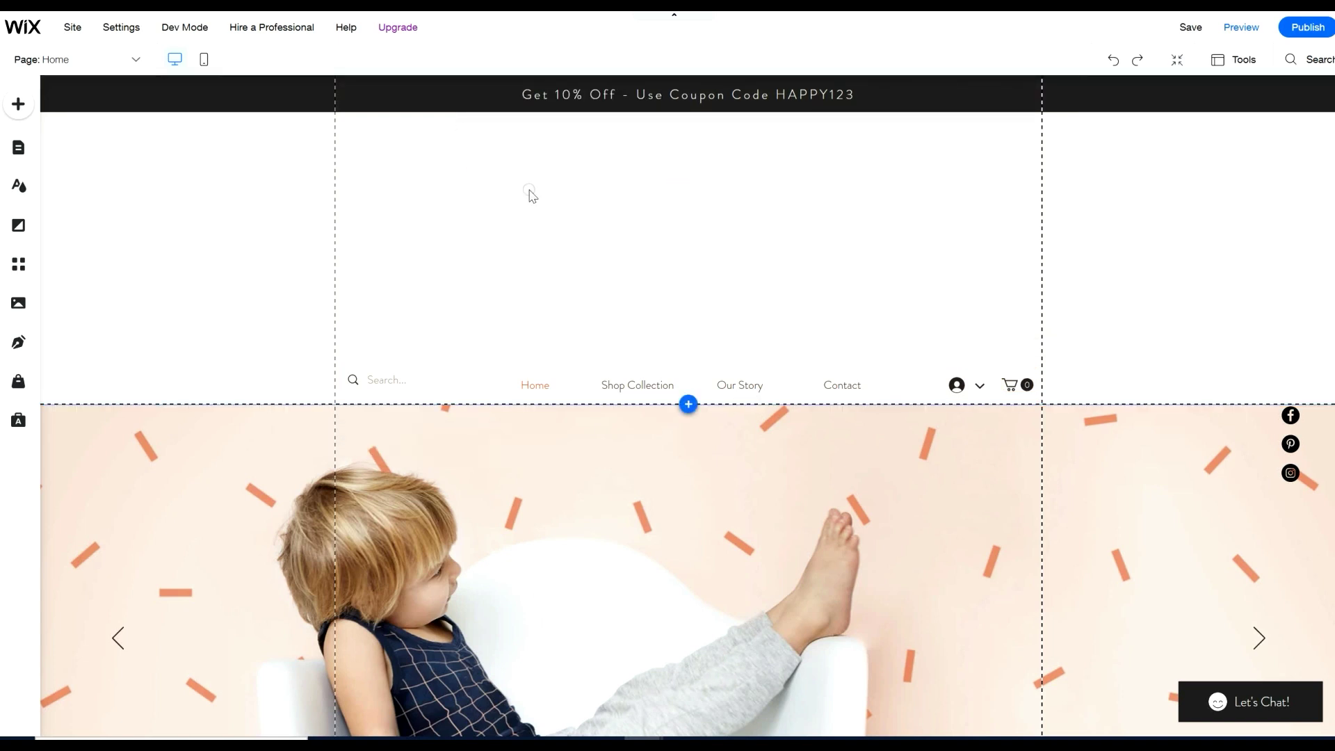
pyautogui.click(26, 107)
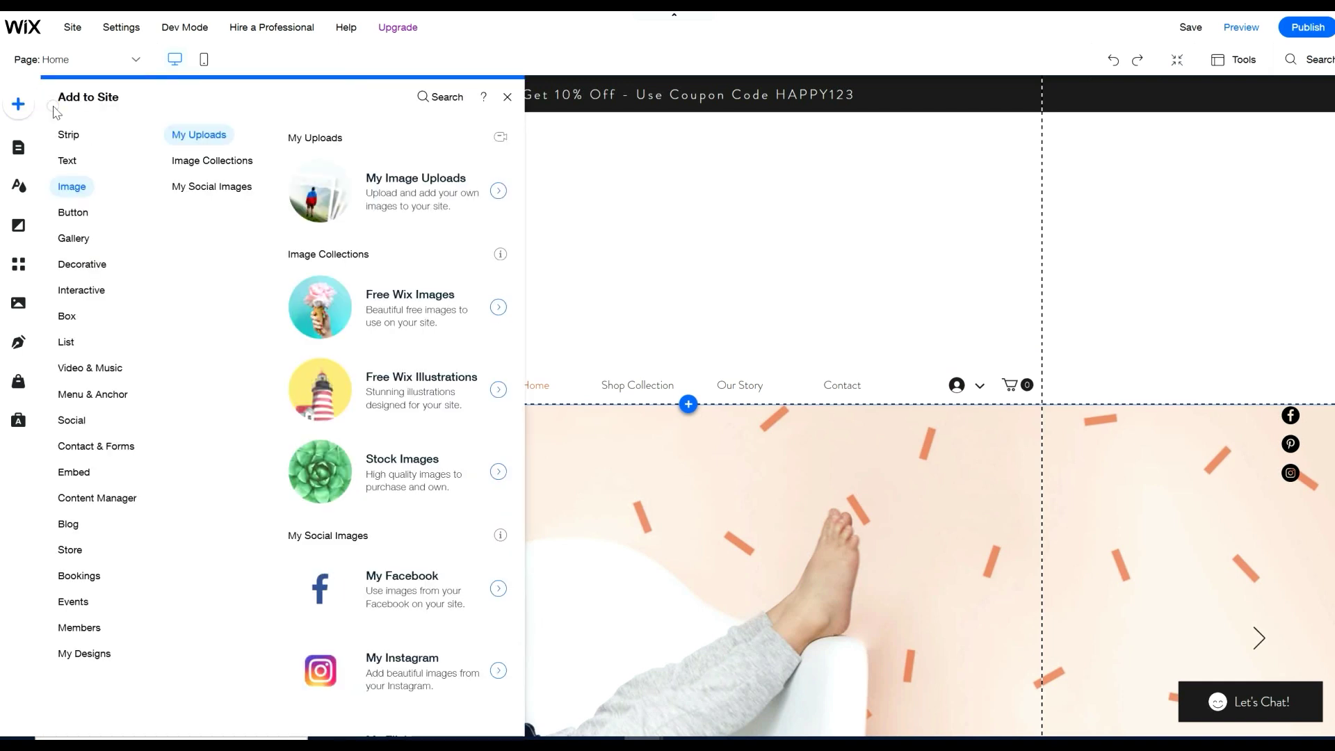
pyautogui.click(395, 203)
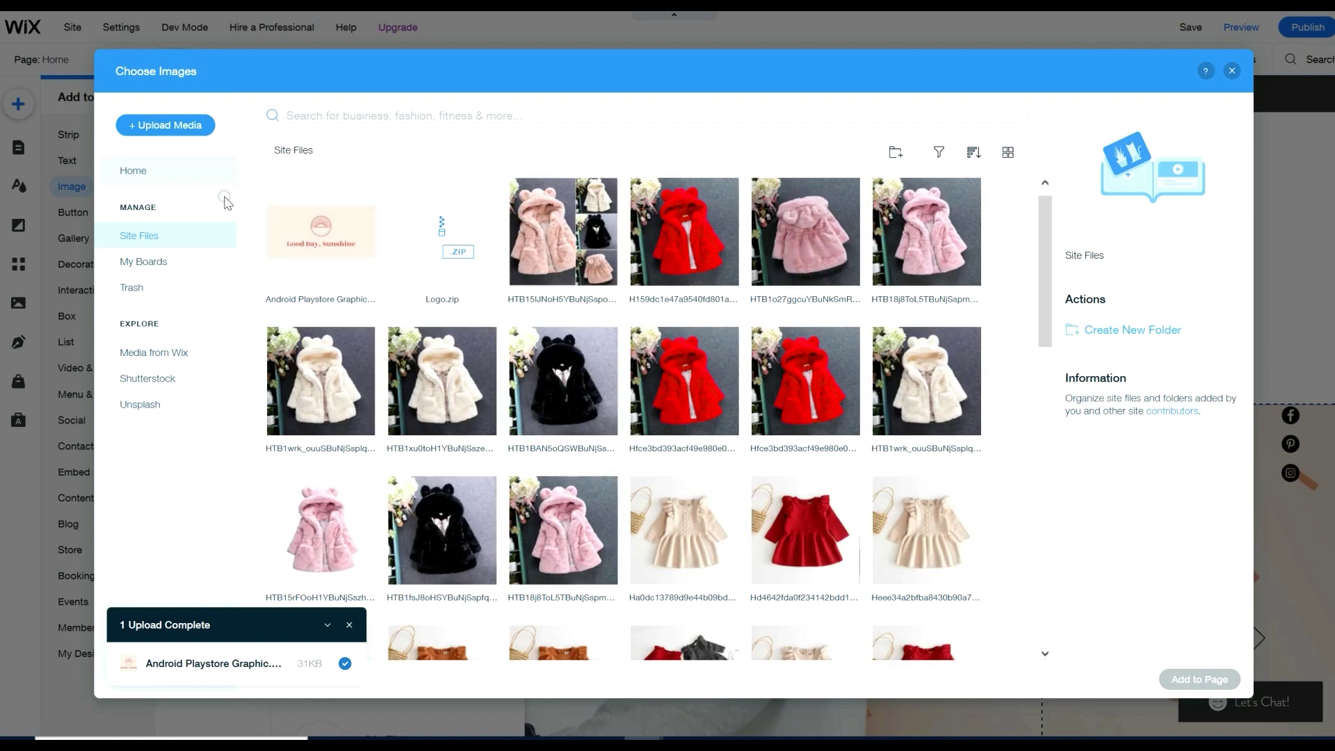
pyautogui.click(311, 230)
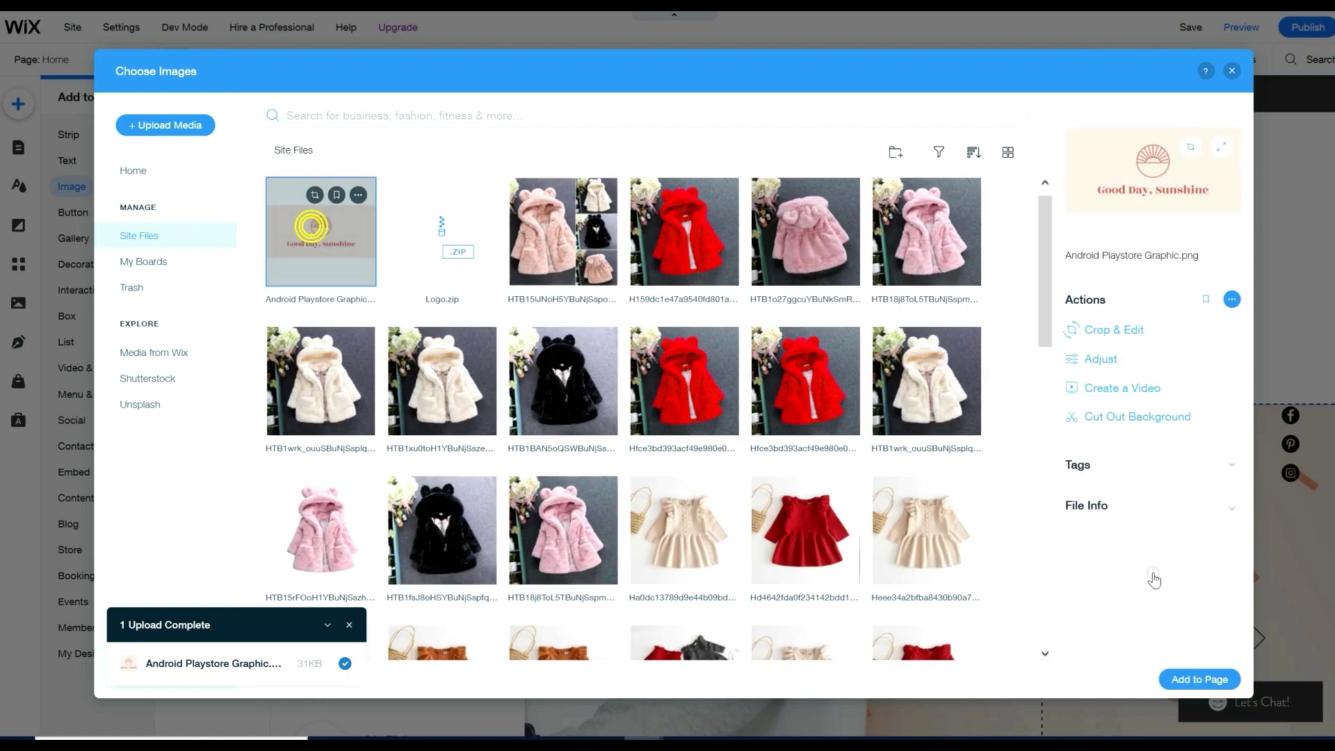
pyautogui.click(1194, 679)
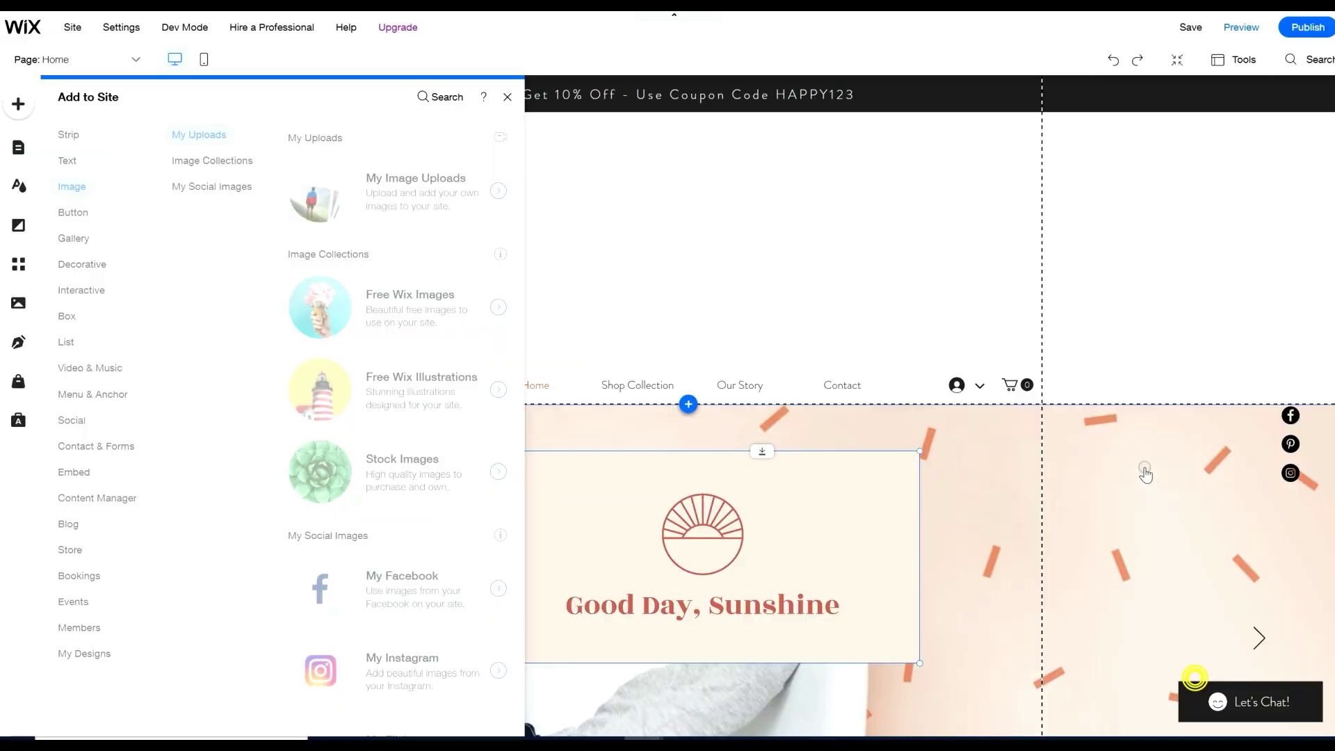
pyautogui.moveTo(711, 558); pyautogui.dragTo(703, 269)
pyautogui.click(1012, 195)
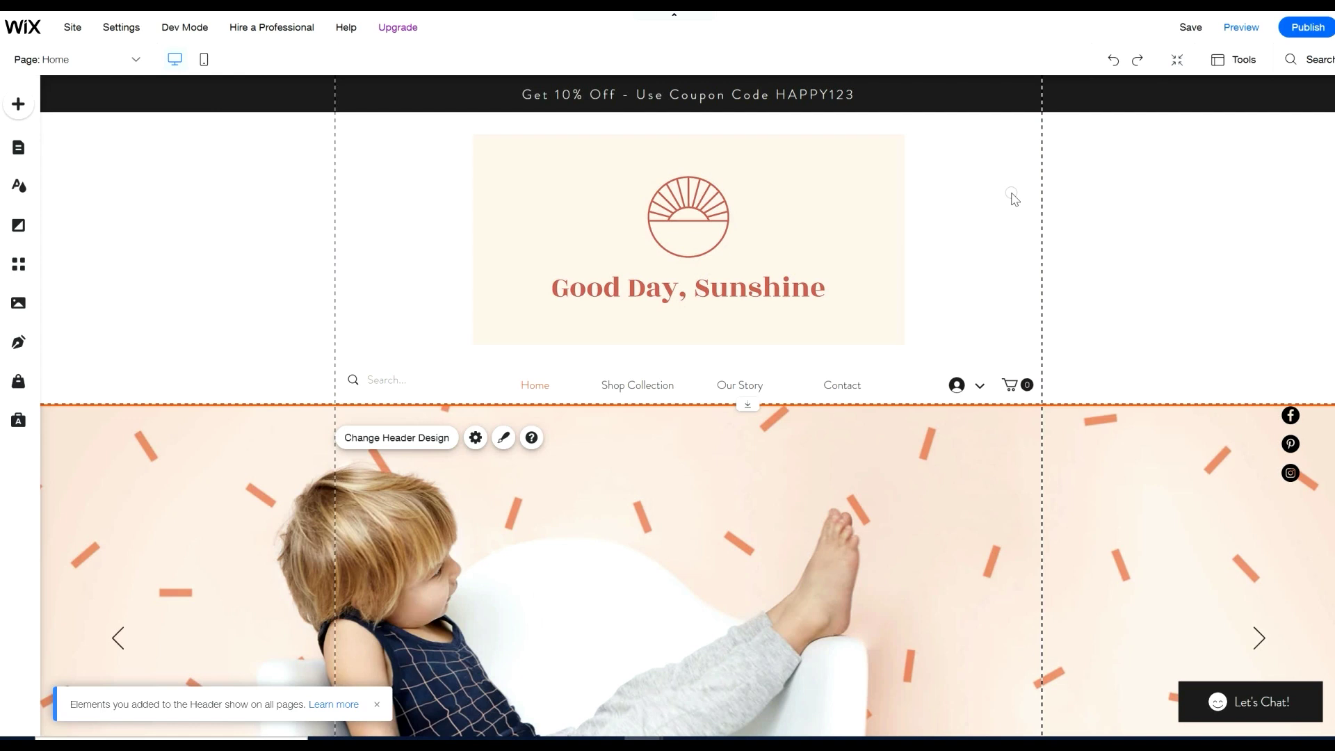
# - Change the first slide's background on the home page by searching the Wix image library for "kids clothing"
pyautogui.scroll(-3, 1014, 200)
pyautogui.click(1014, 202)
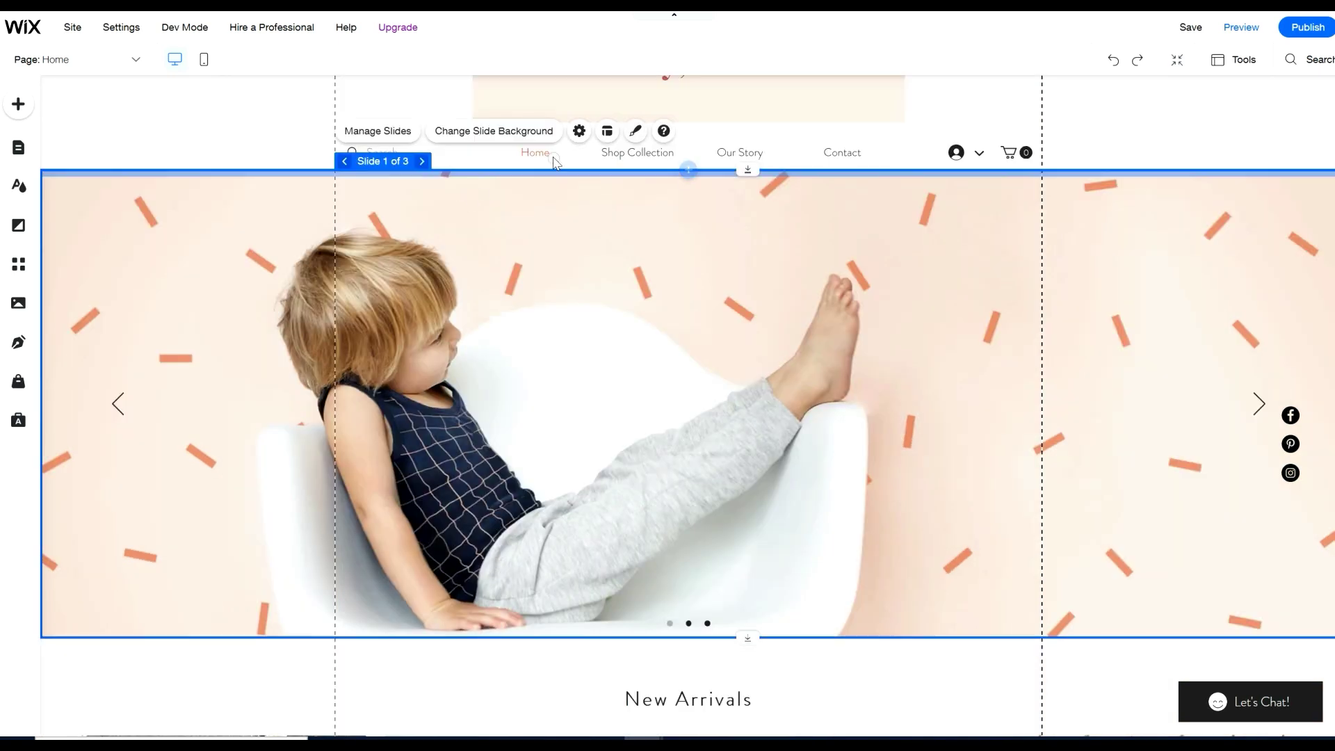
pyautogui.click(494, 131)
pyautogui.click(219, 264)
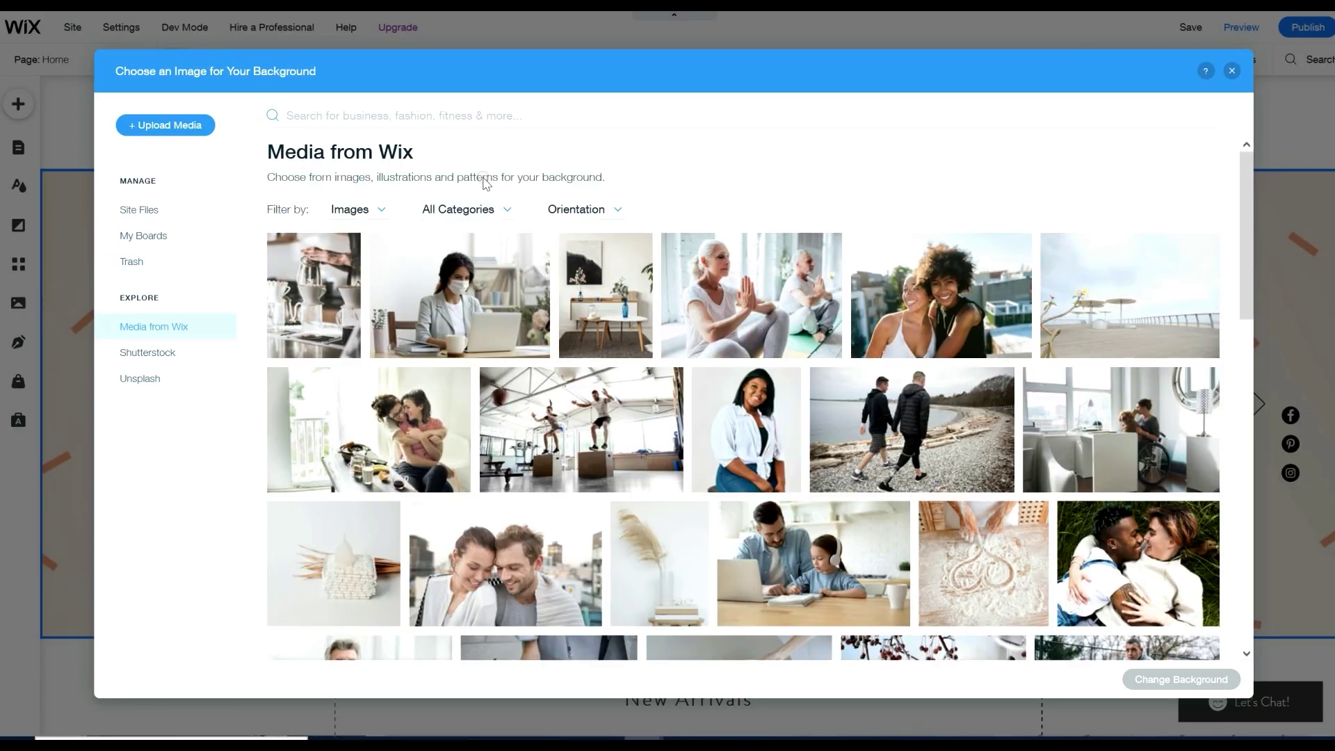
pyautogui.click(488, 121)
pyautogui.write('kids')
pyautogui.write('clothing')
pyautogui.press('Return')
# - Set the photo of the child in a pom-pom hat on the white tufted bench as the slide background
pyautogui.scroll(-10, 1249, 637)
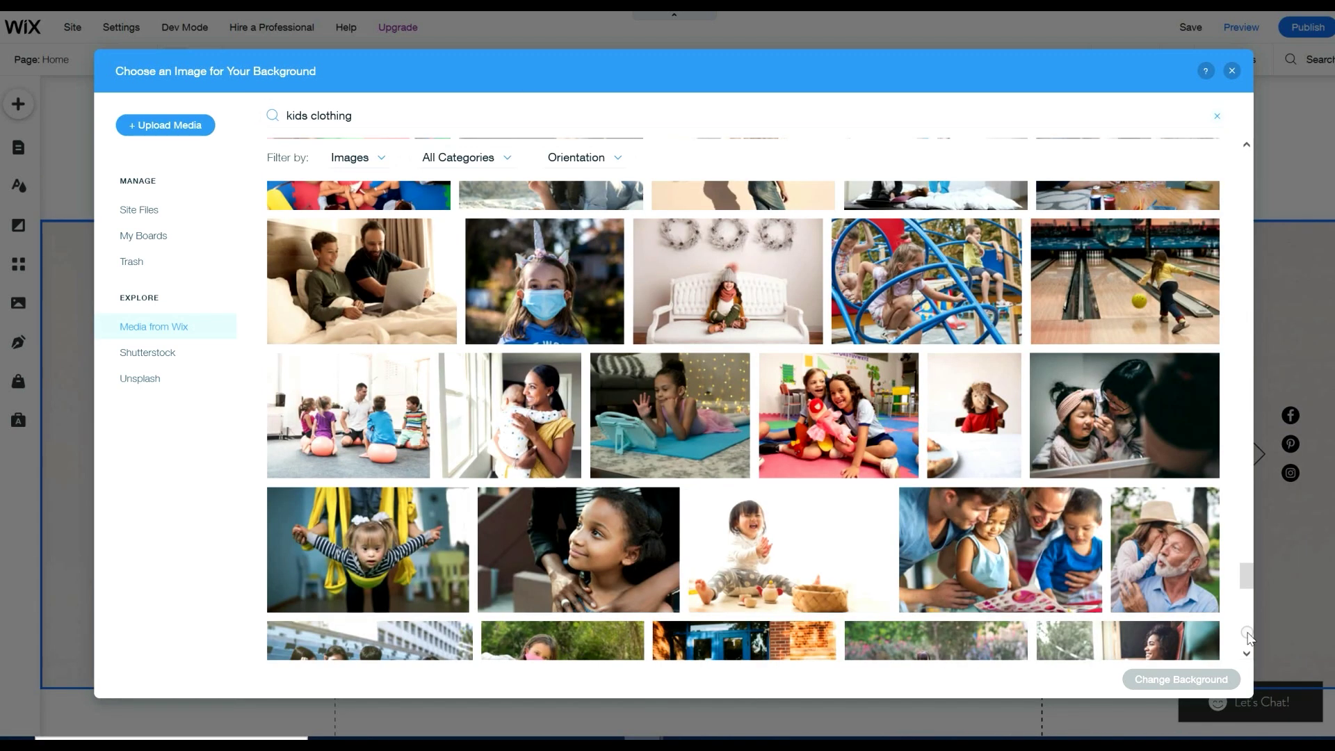
pyautogui.click(763, 290)
pyautogui.click(1205, 673)
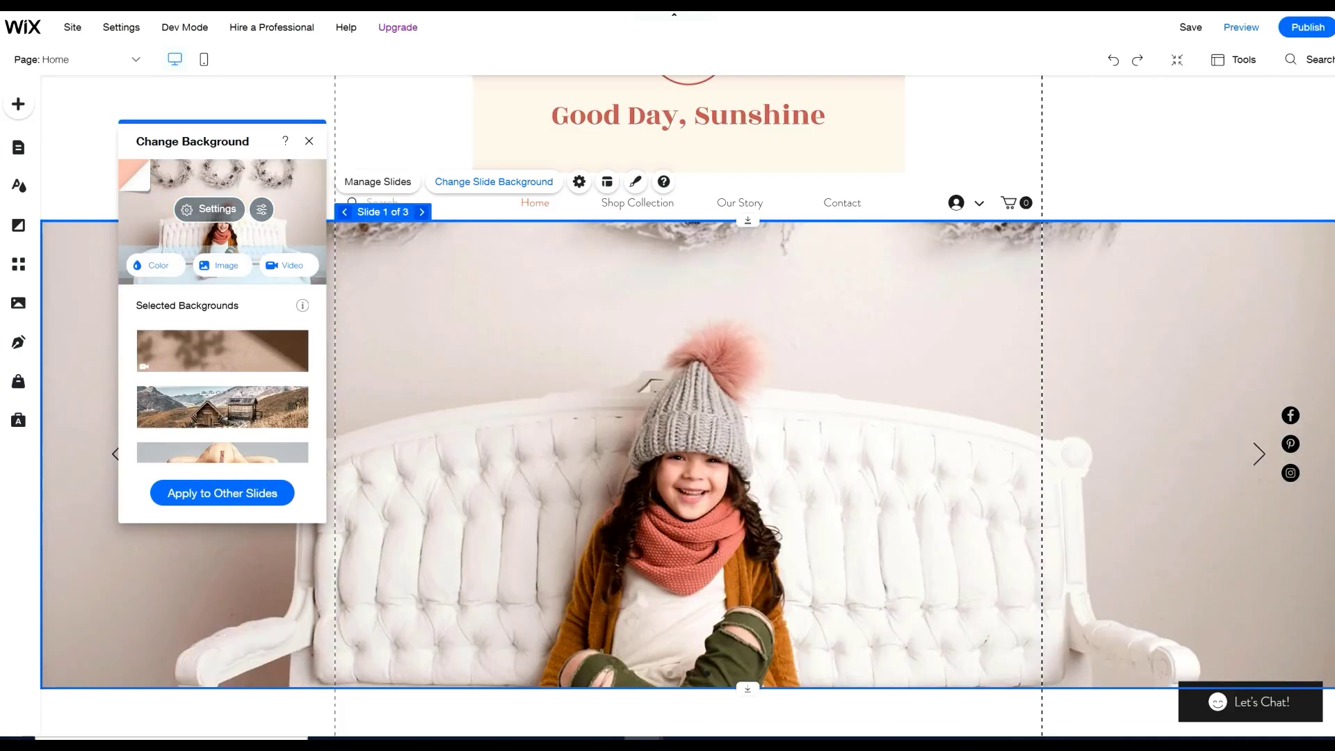
pyautogui.scroll(-6, 1219, 701)
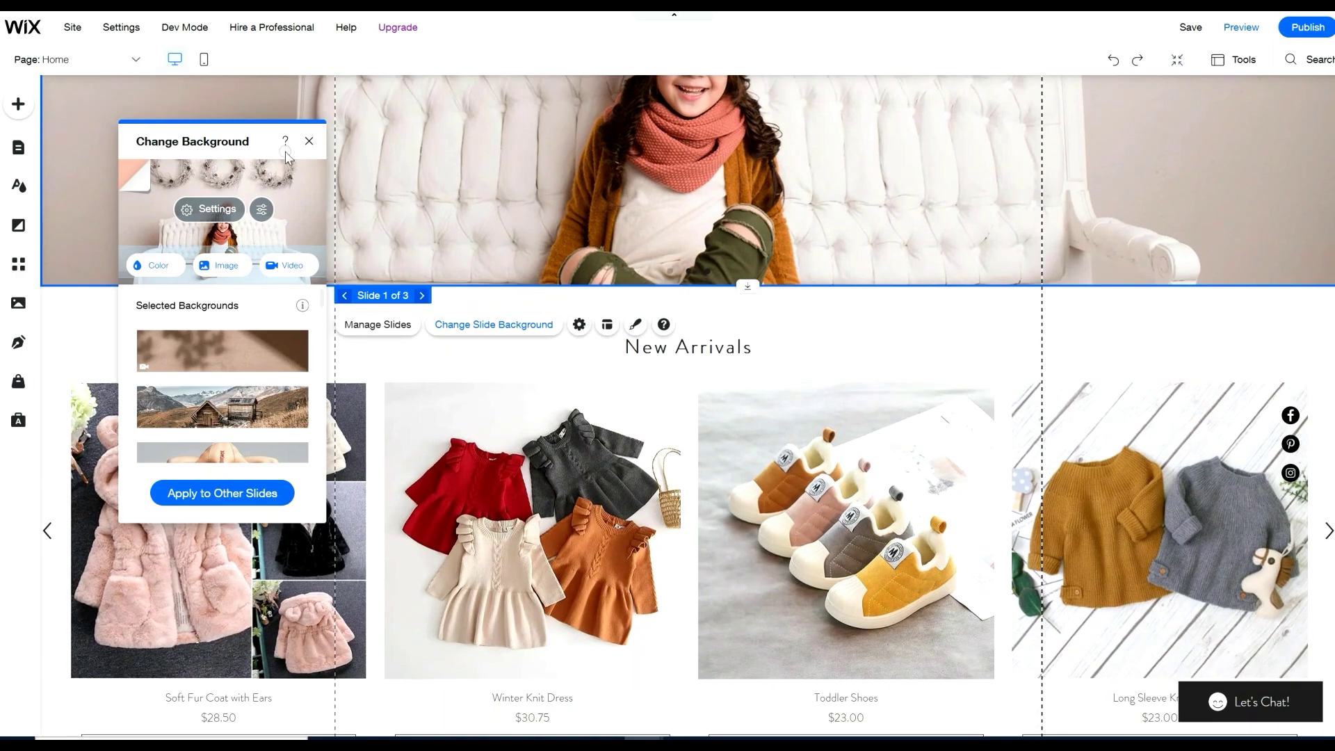
pyautogui.click(309, 142)
# - Replace the "happy kids" text in the footer with "Good Day, Sunshine"
pyautogui.scroll(8, 514, 546)
pyautogui.scroll(-7, 514, 546)
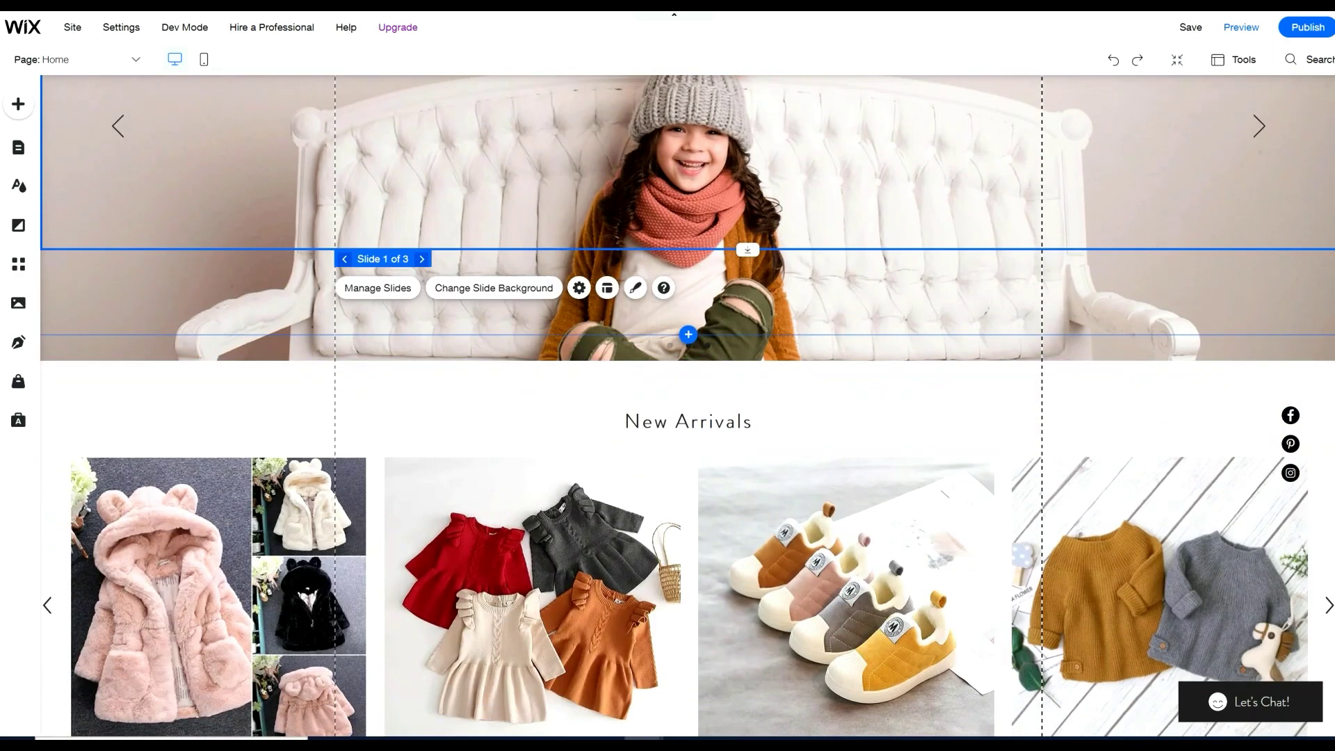
pyautogui.scroll(-4, 688, 602)
pyautogui.scroll(-3, 693, 518)
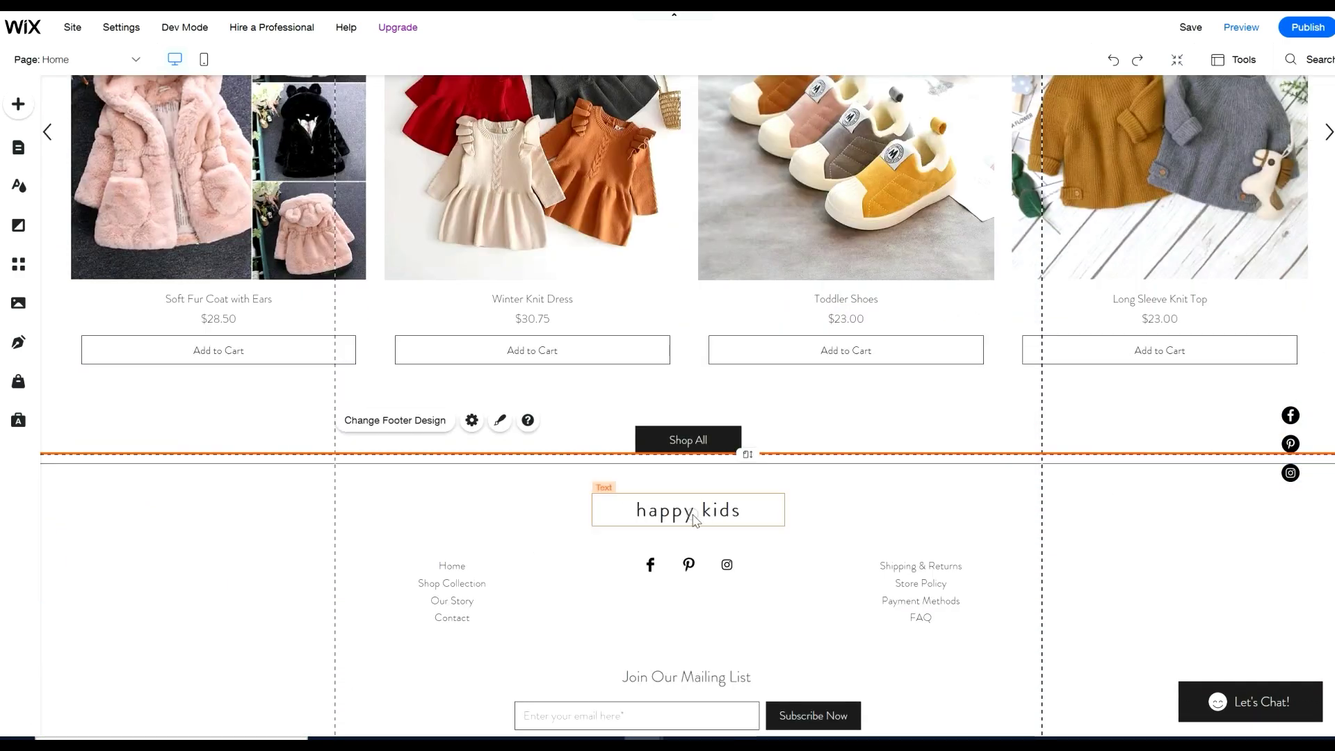
pyautogui.doubleClick(694, 518)
pyautogui.write('Good Day, Sunshine')
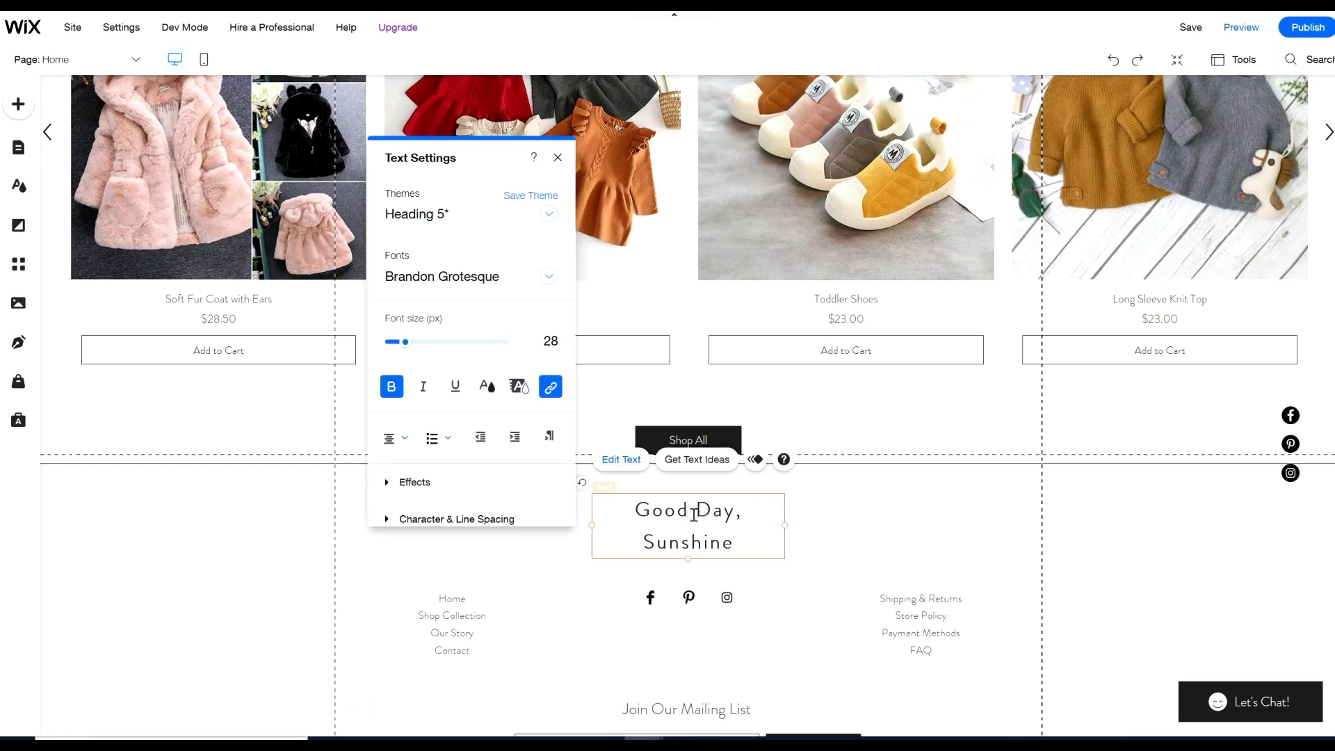
pyautogui.click(840, 672)
pyautogui.click(716, 654)
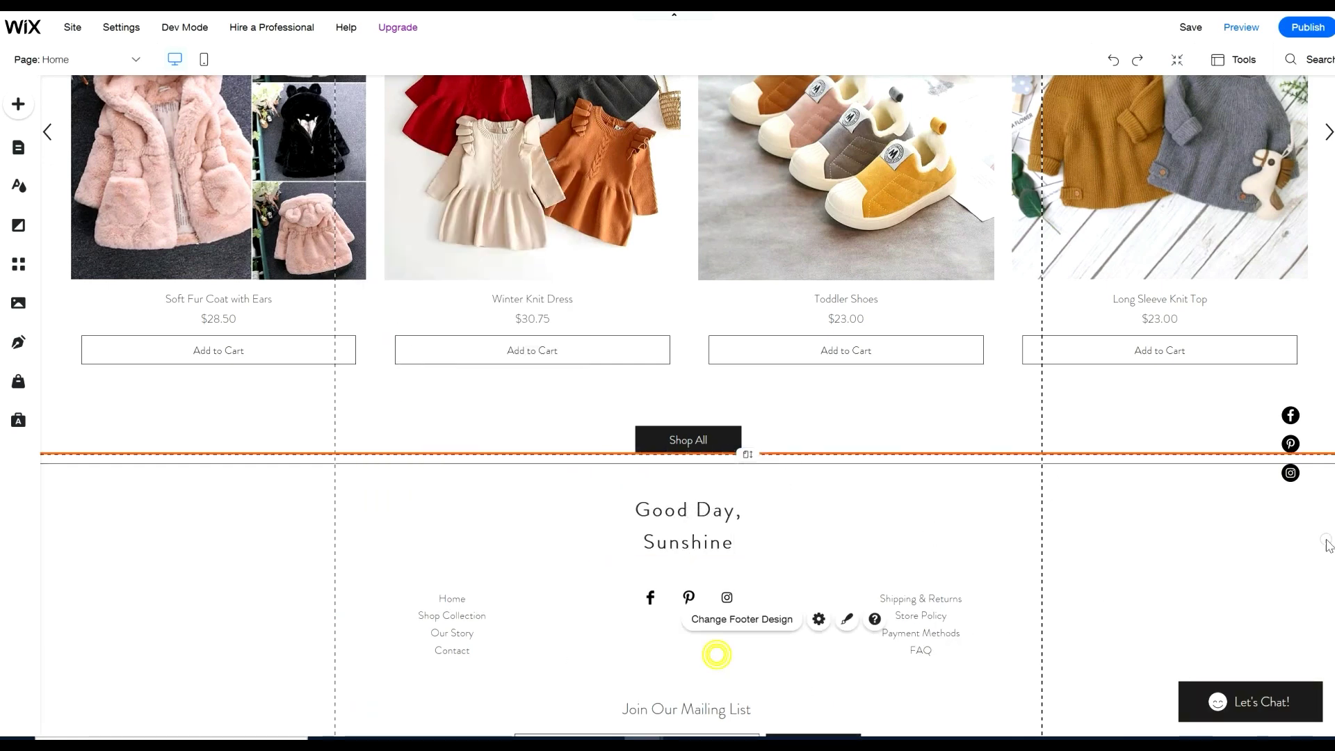
# - Examine the link settings of the footer's Instagram and Facebook icons and leave the social links without saving
pyautogui.scroll(-1, 723, 557)
pyautogui.doubleClick(725, 545)
pyautogui.click(376, 245)
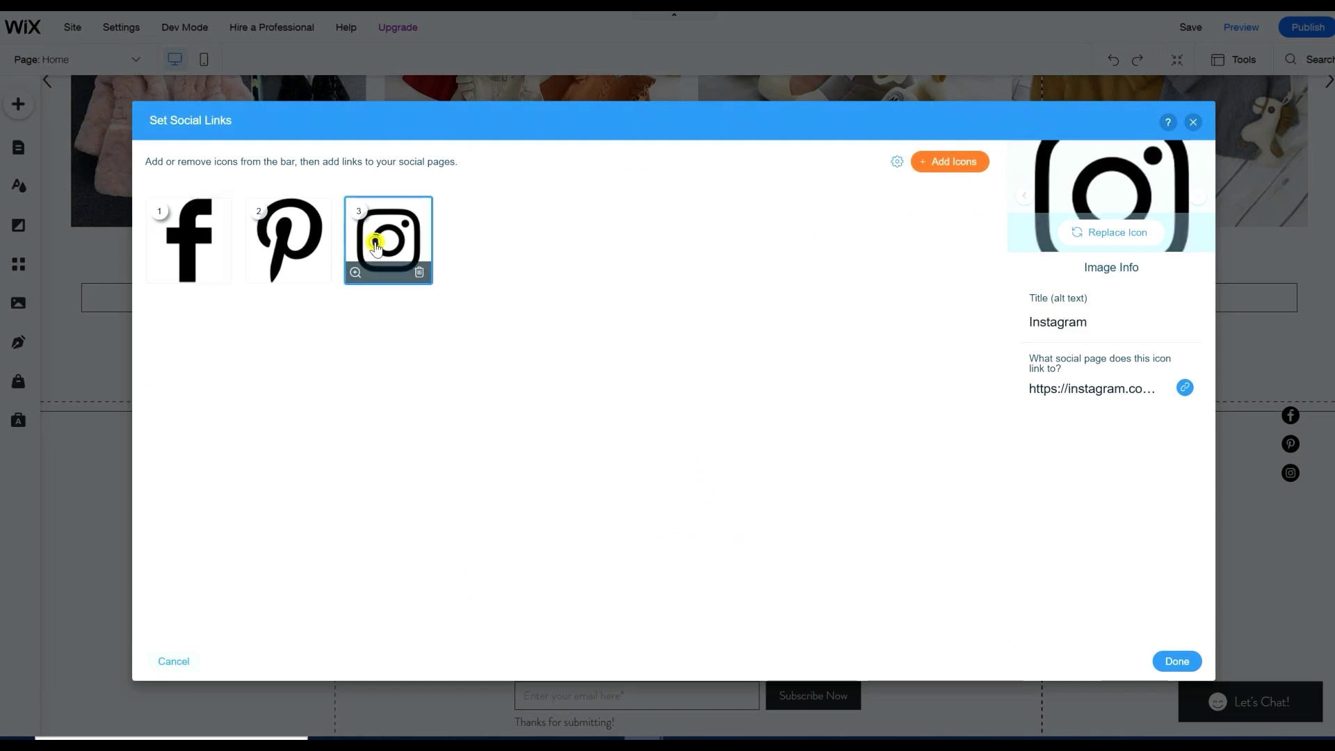
pyautogui.click(1101, 388)
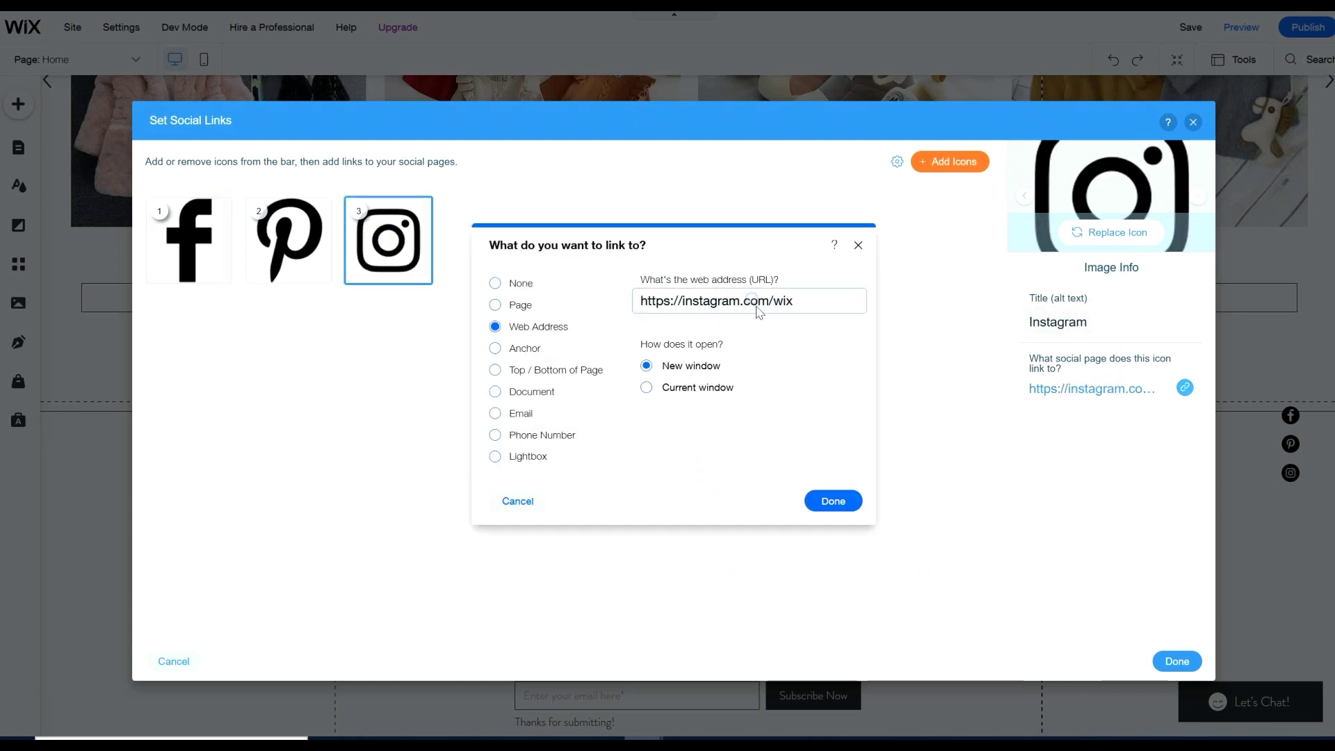
pyautogui.click(825, 503)
pyautogui.click(195, 247)
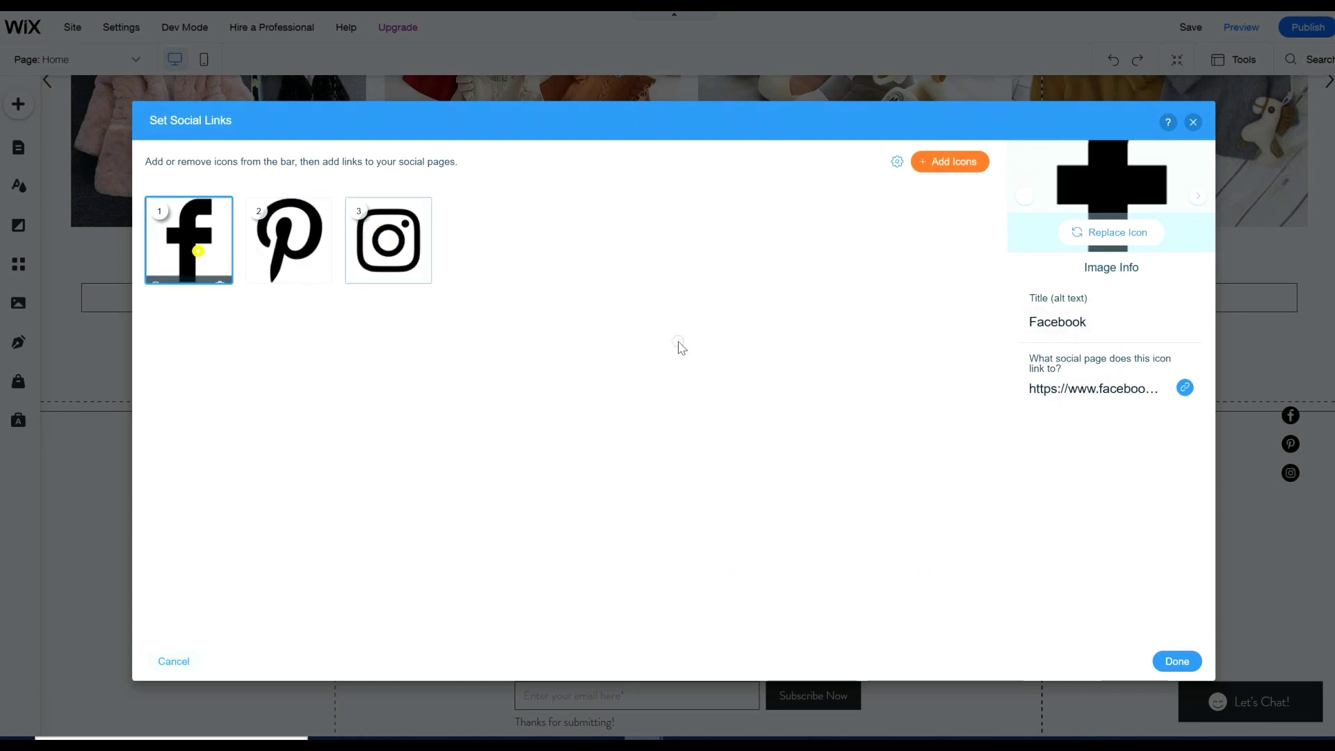
pyautogui.click(1193, 123)
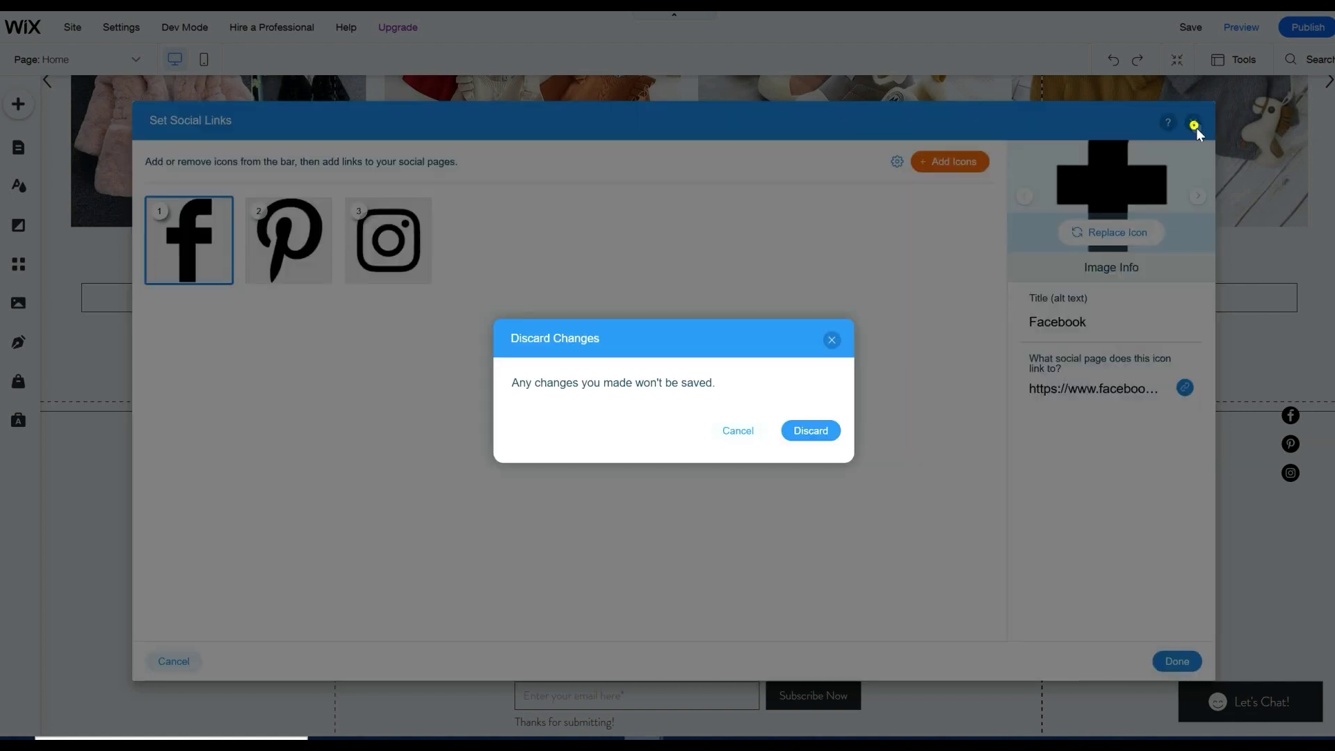
pyautogui.click(811, 429)
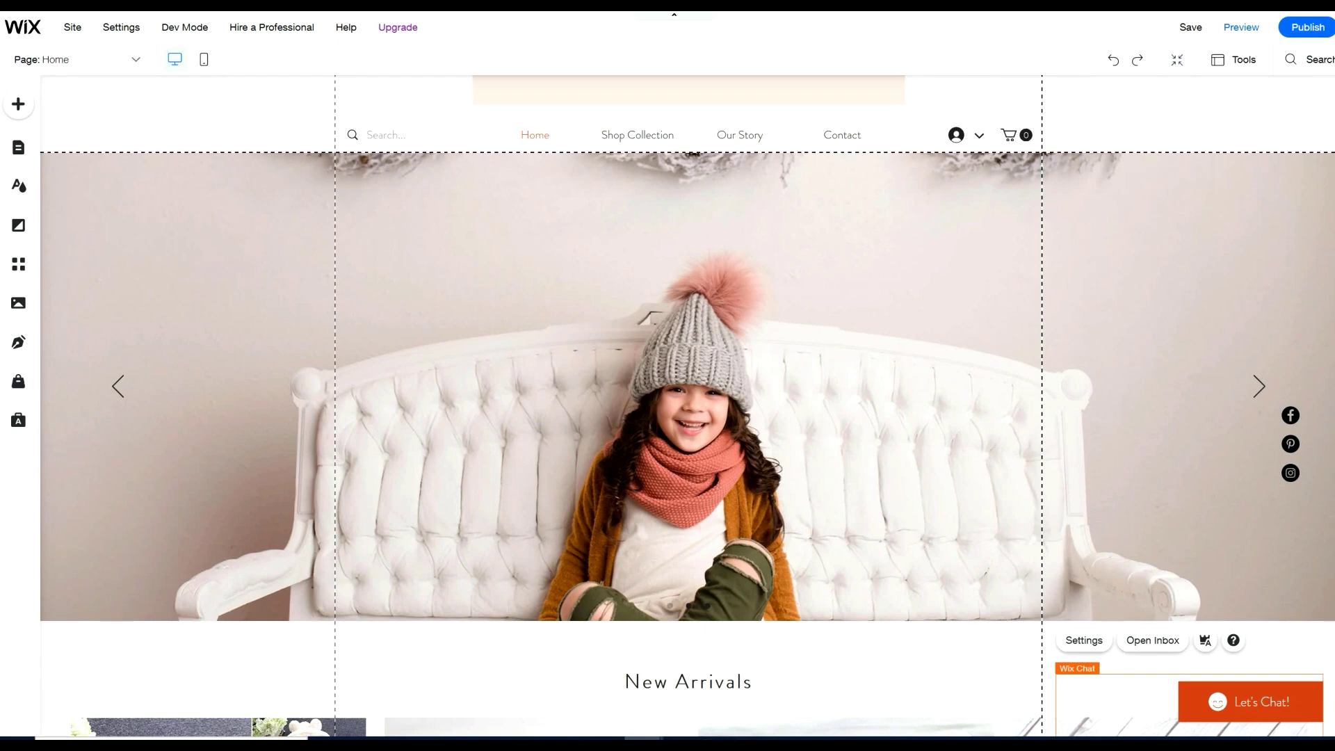
# - Set up the mobile site with a header that scrolls with the page, floating quick actions and a back-to-top button
pyautogui.scroll(4, 688, 406)
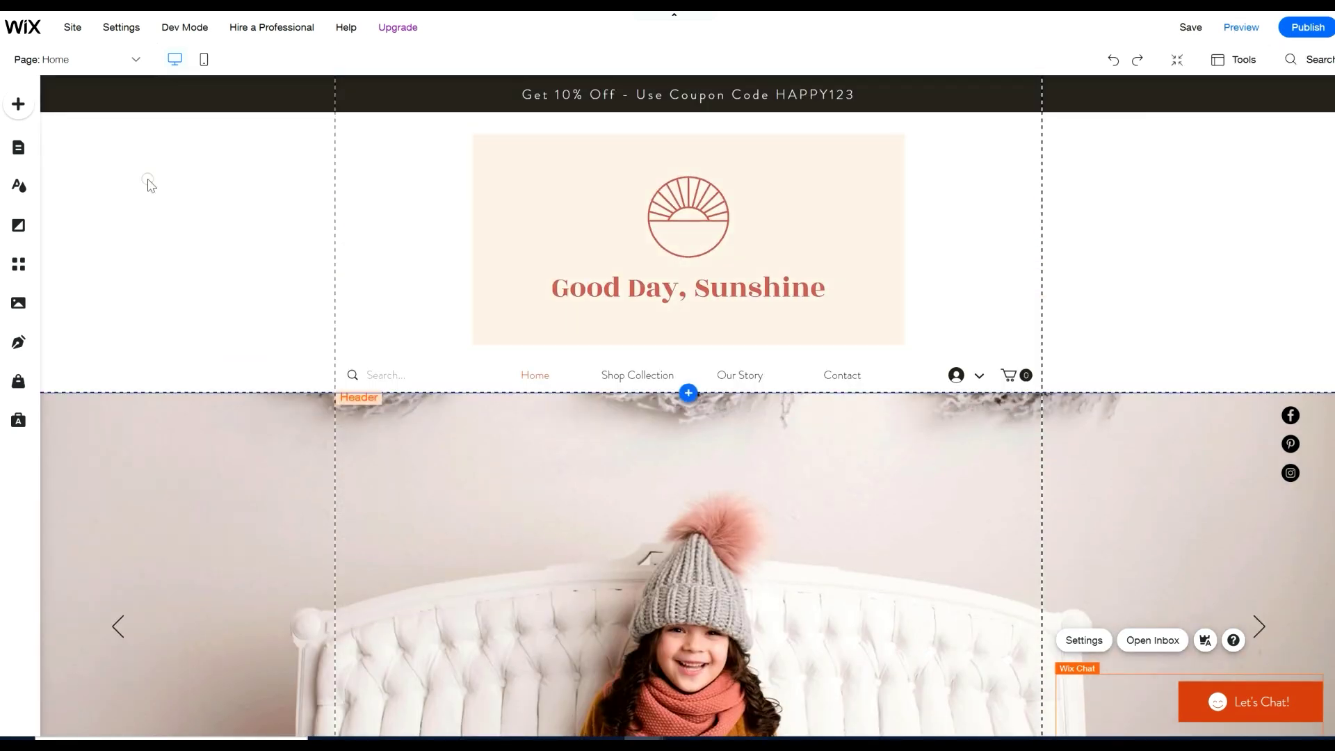
pyautogui.click(204, 61)
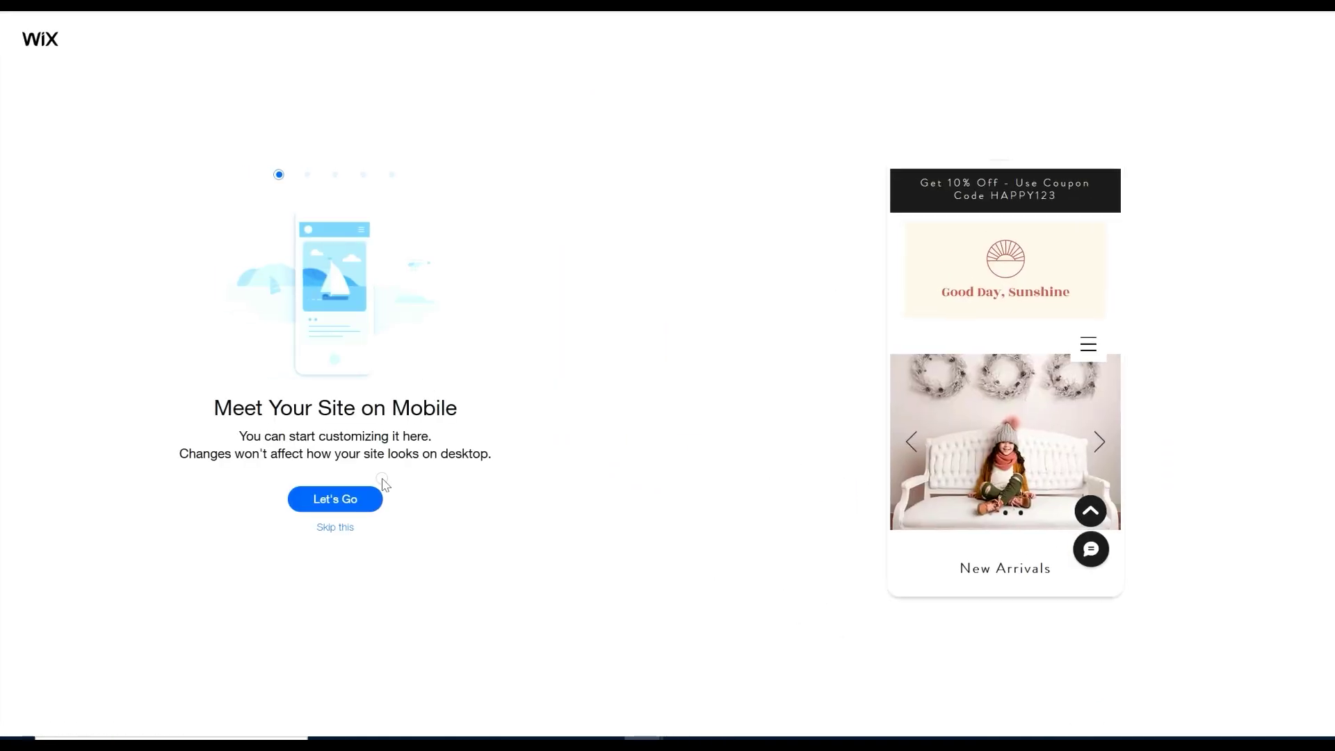
pyautogui.click(342, 500)
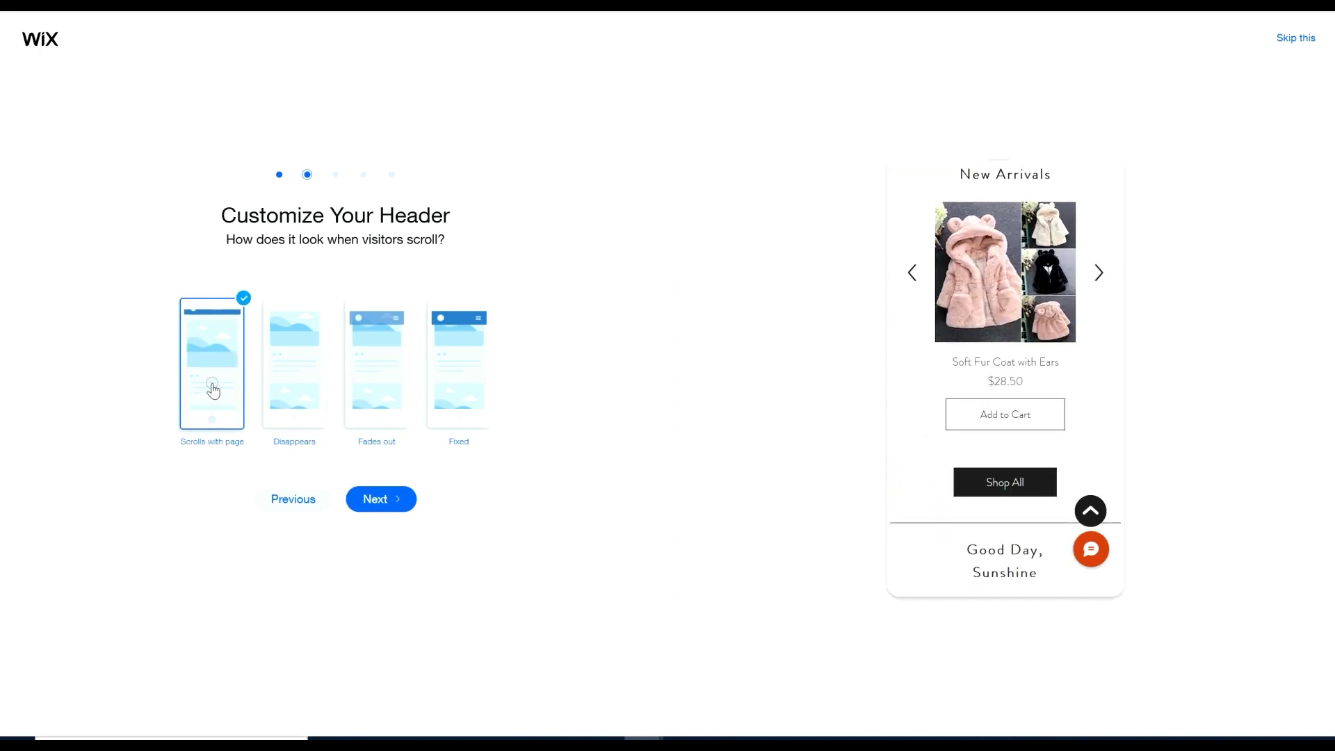
pyautogui.click(394, 504)
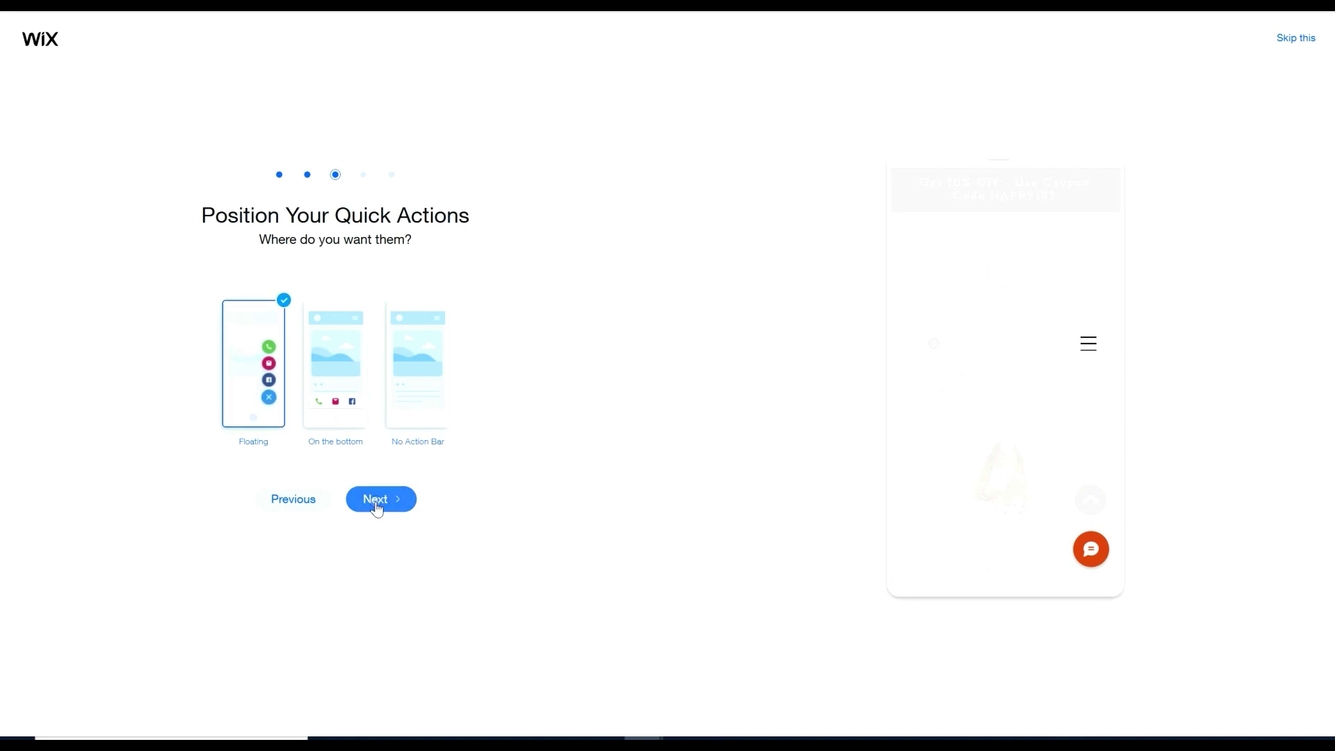
pyautogui.click(375, 502)
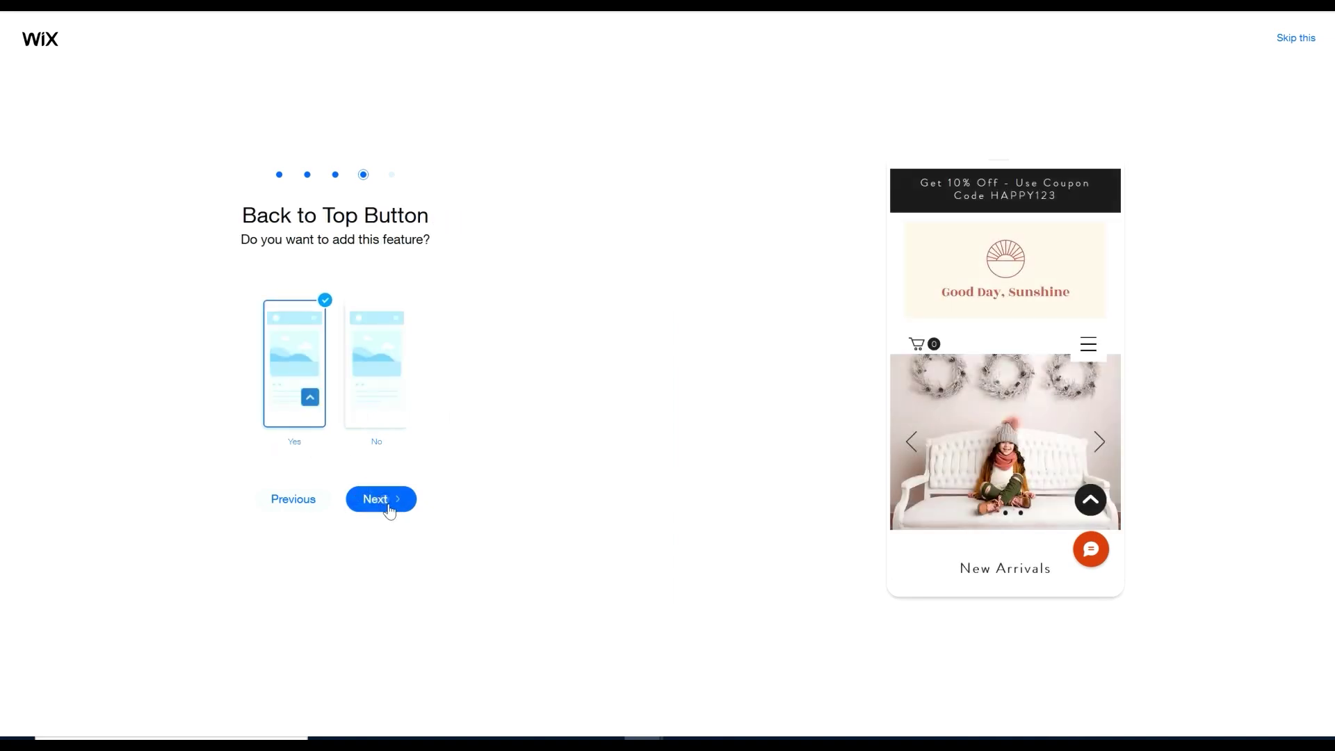
pyautogui.click(393, 502)
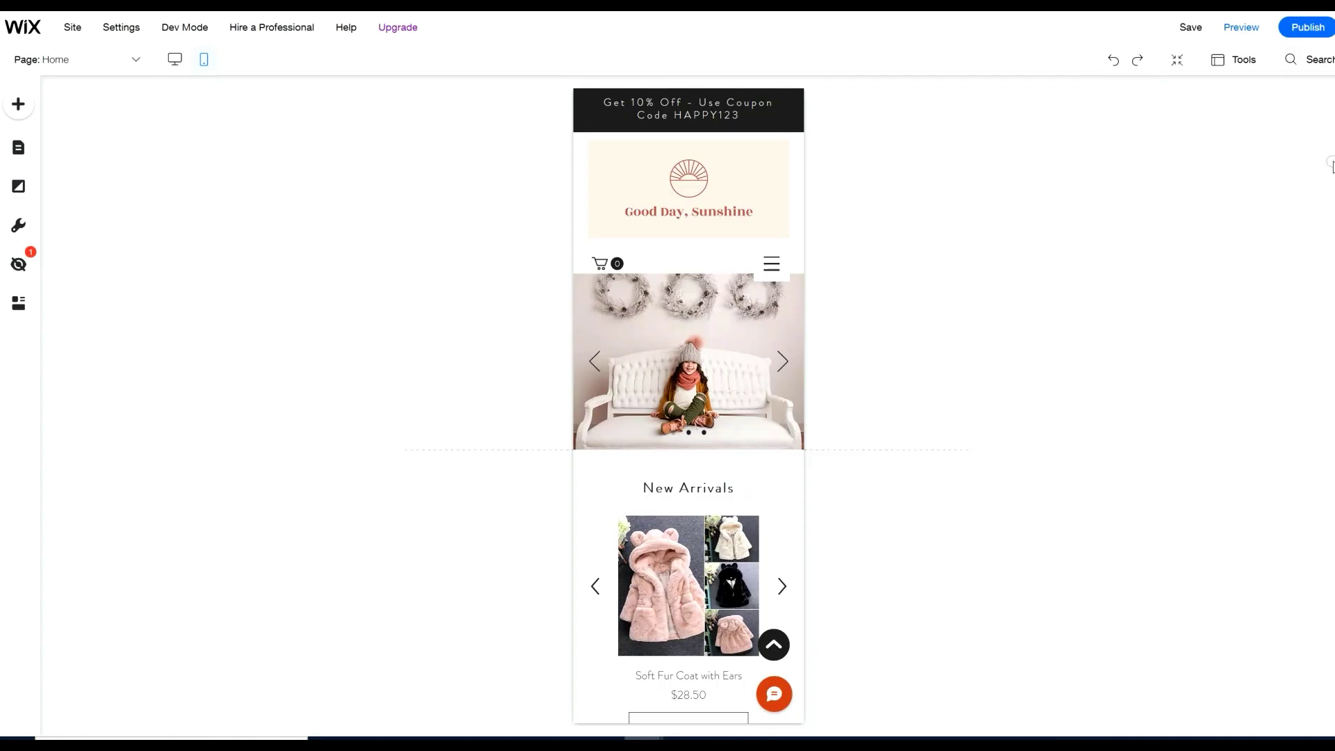
# - Review the mobile home page in the editor and in preview mode, and examine the desktop preview of the home page
pyautogui.scroll(-8, 1325, 174)
pyautogui.scroll(8, 1325, 174)
pyautogui.click(1247, 27)
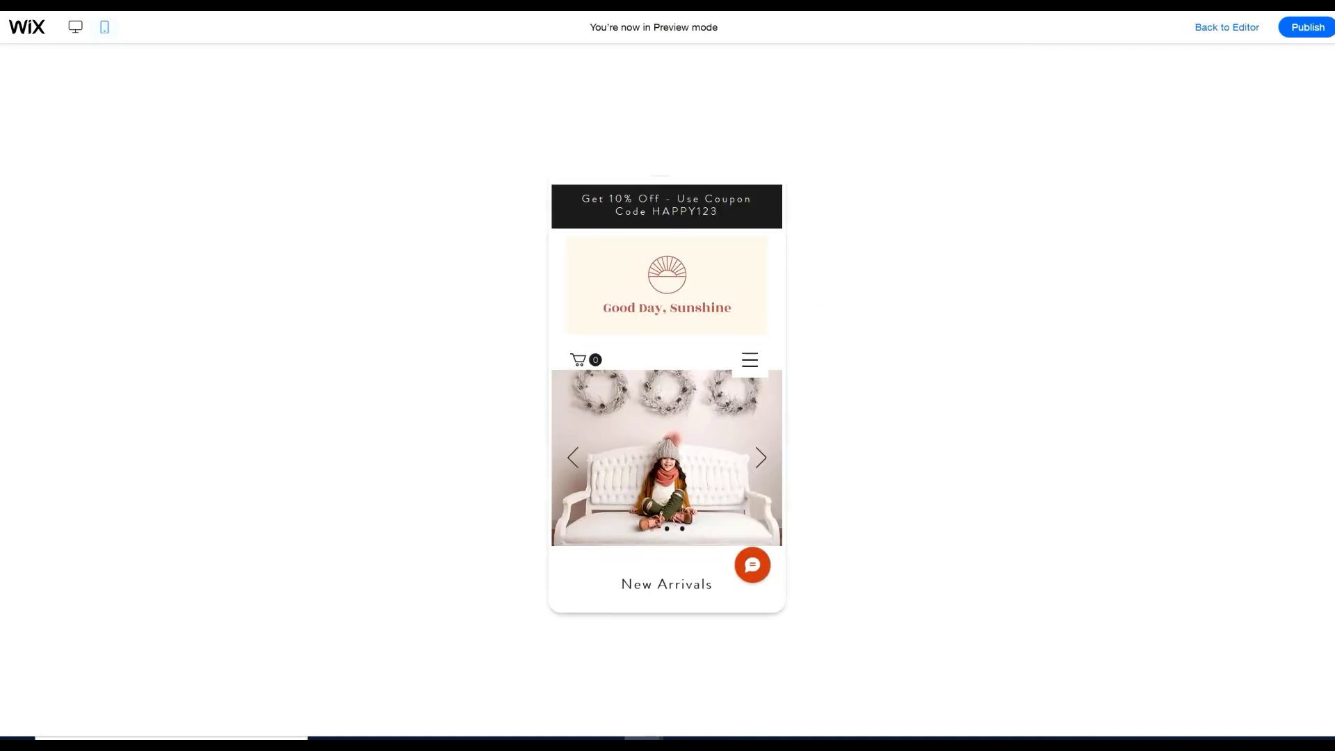
pyautogui.scroll(-10, 666, 389)
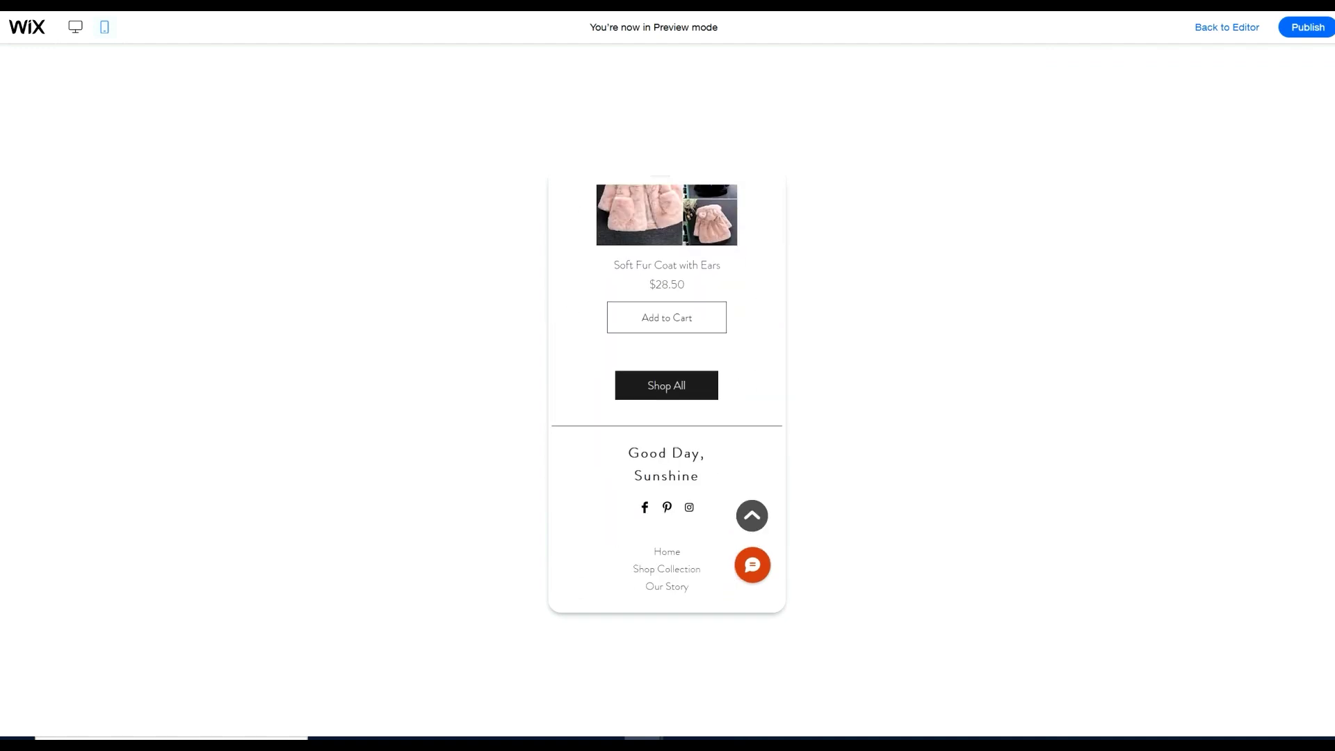
pyautogui.click(76, 40)
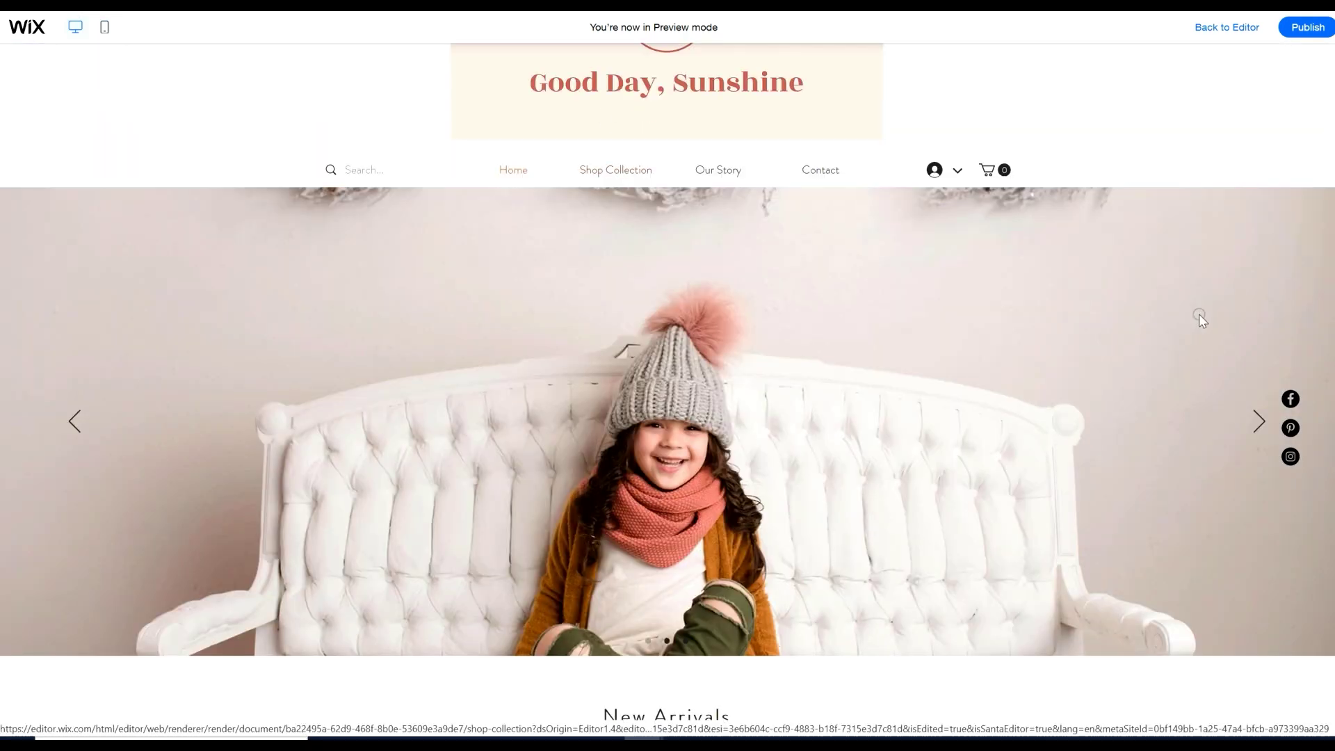
pyautogui.scroll(-7, 1199, 319)
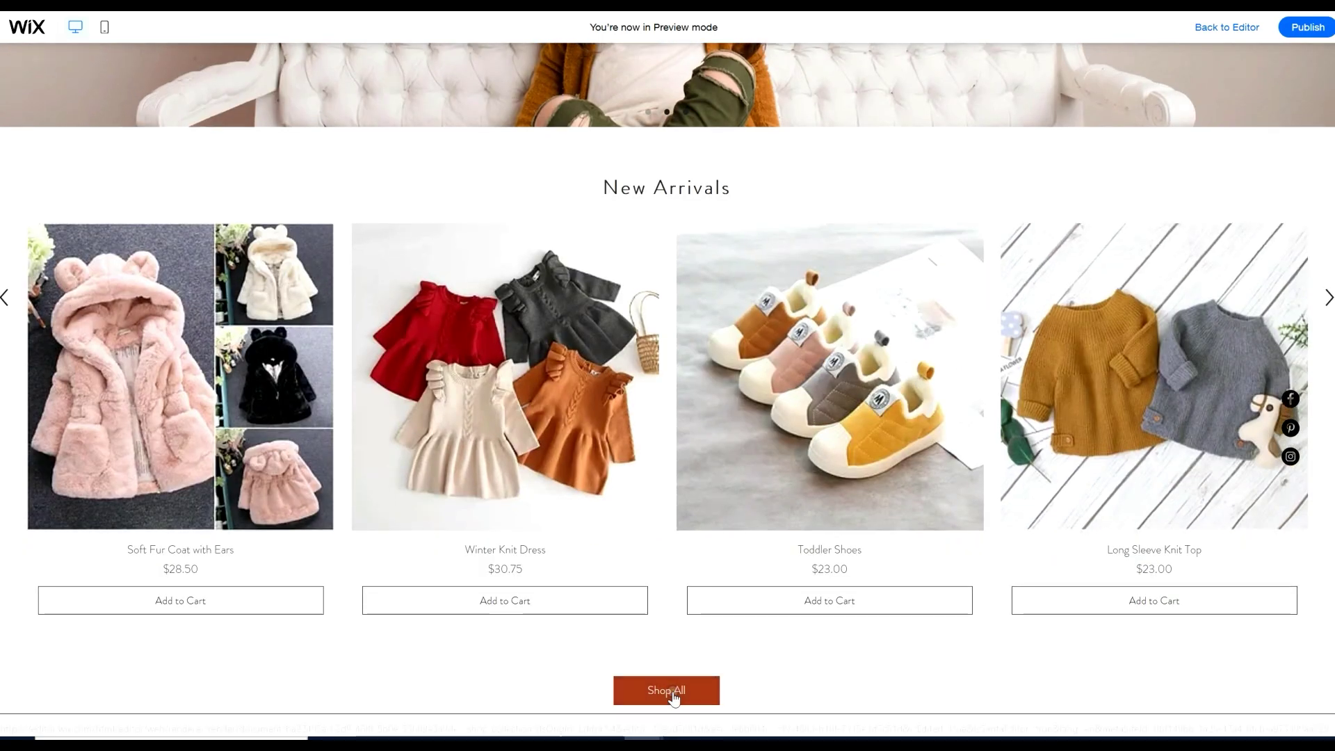
# - In the previewed shop, open the Long Sleeve Knit Top, choose Pink in kid size 6M and add it to the cart
pyautogui.click(669, 695)
pyautogui.scroll(-8, 374, 498)
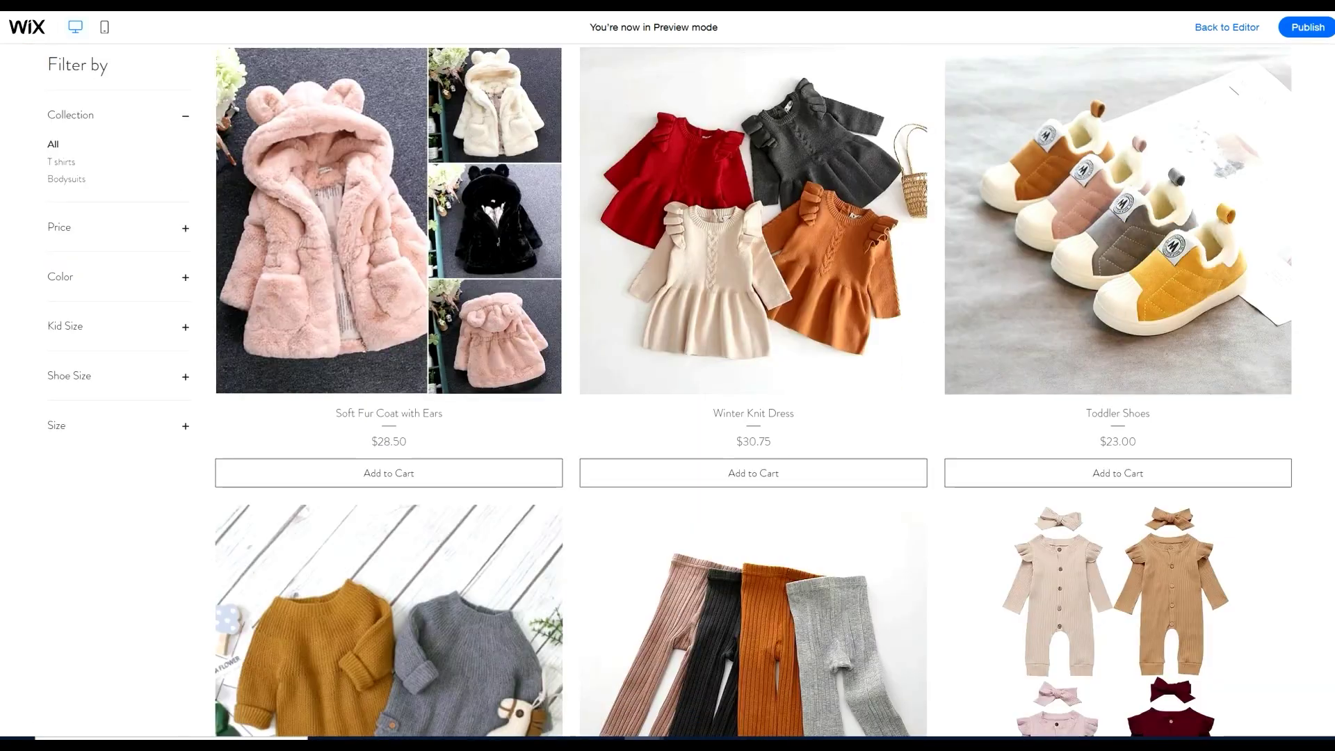
pyautogui.click(376, 501)
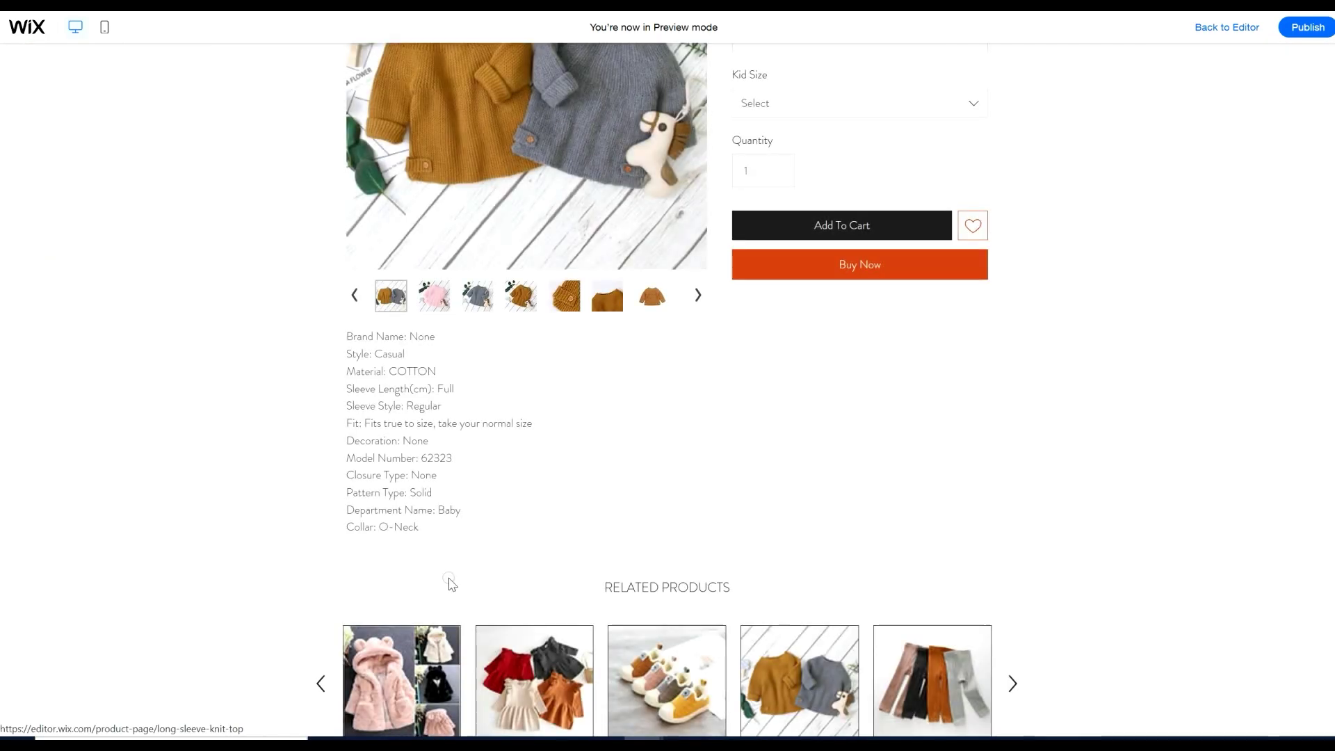
pyautogui.scroll(-4, 375, 501)
pyautogui.click(810, 294)
pyautogui.click(772, 352)
pyautogui.click(795, 361)
pyautogui.click(767, 422)
pyautogui.click(865, 496)
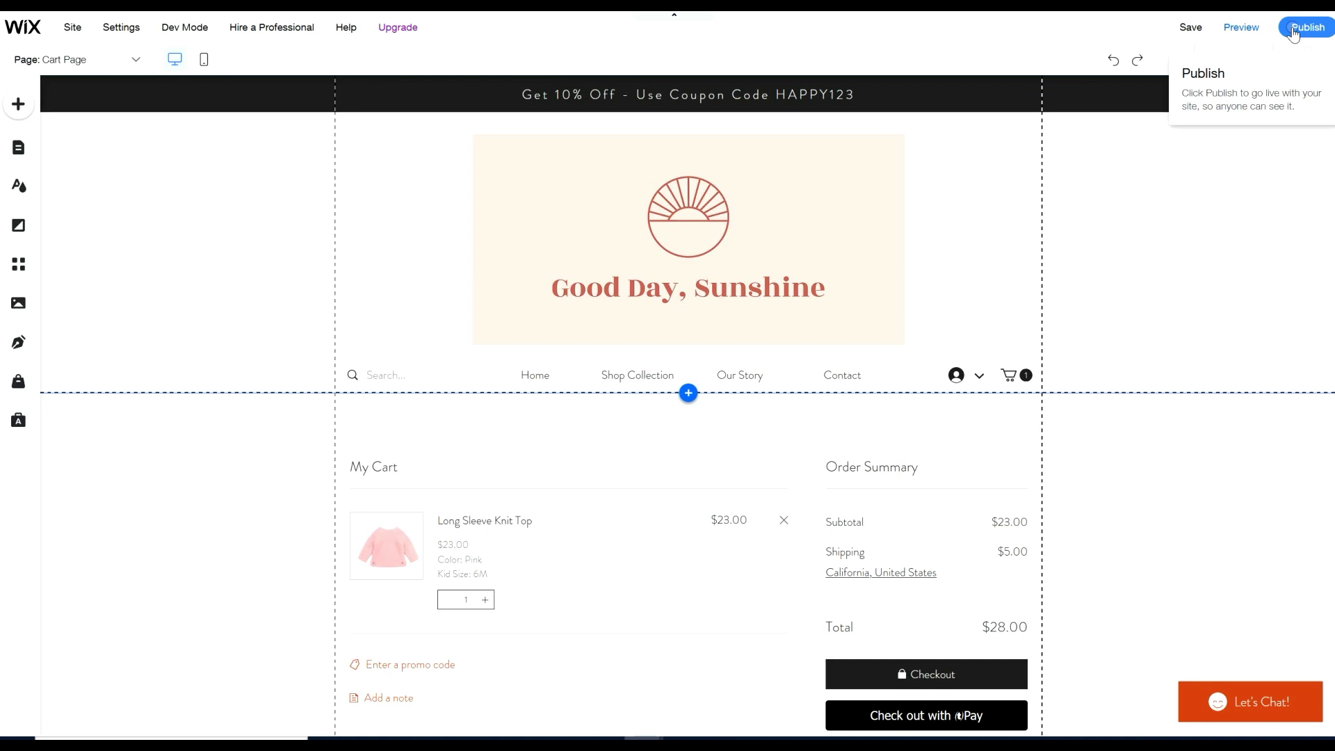
# - Open the site's dashboard
pyautogui.click(1016, 140)
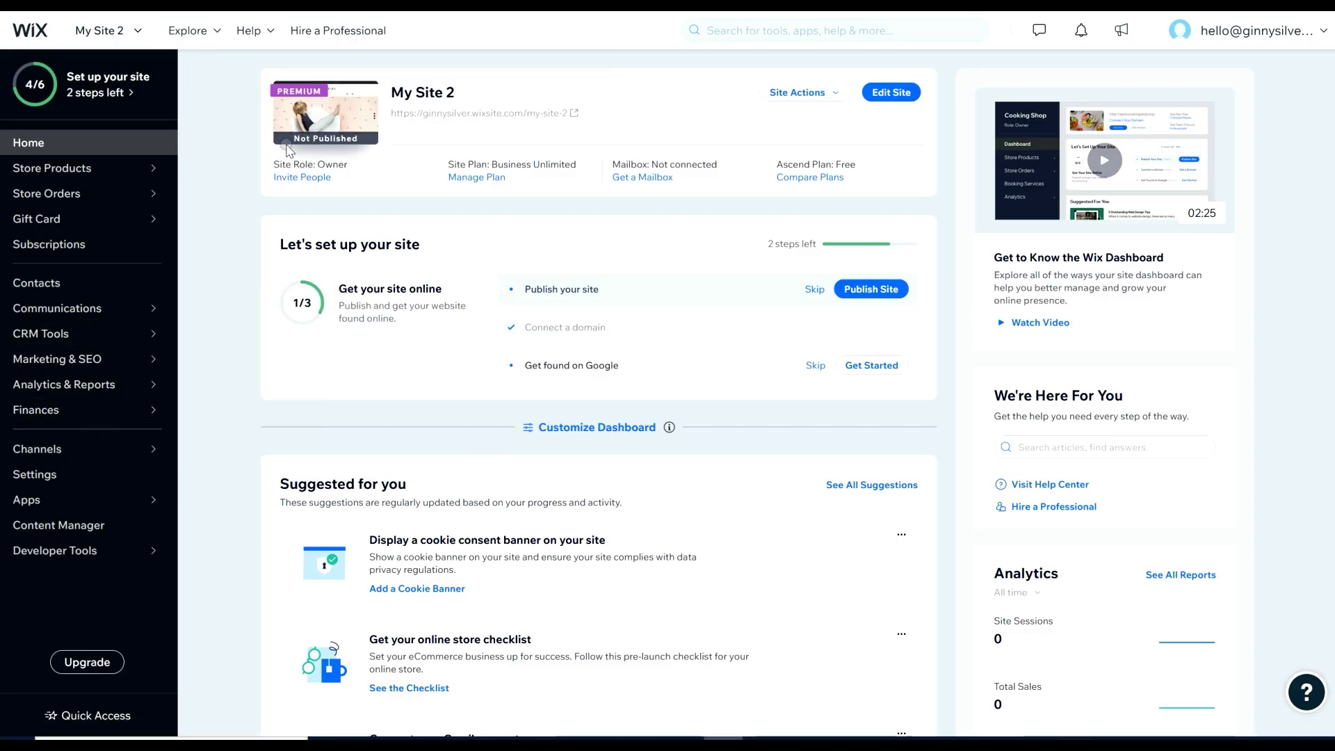
# - Open the Get Found on Google wizard from the site's SEO tools
pyautogui.moveTo(139, 359)
pyautogui.click(219, 317)
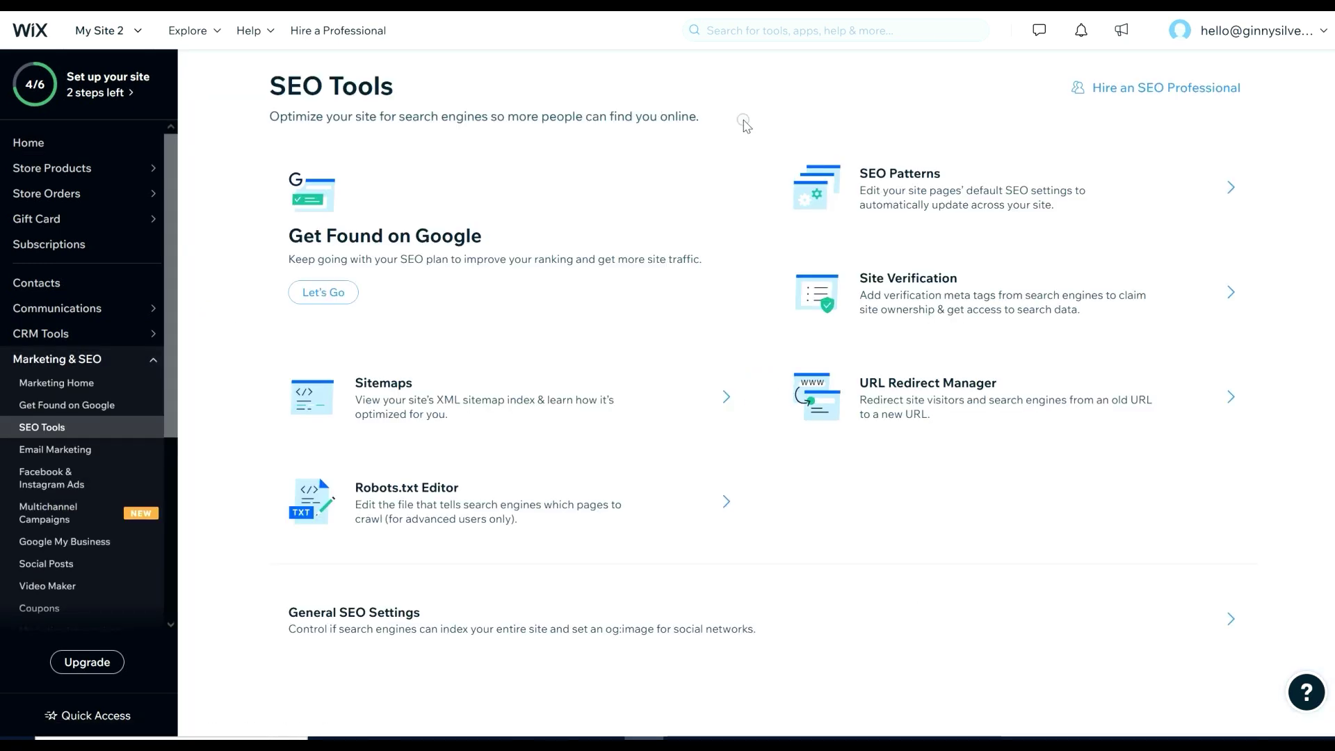
pyautogui.click(335, 291)
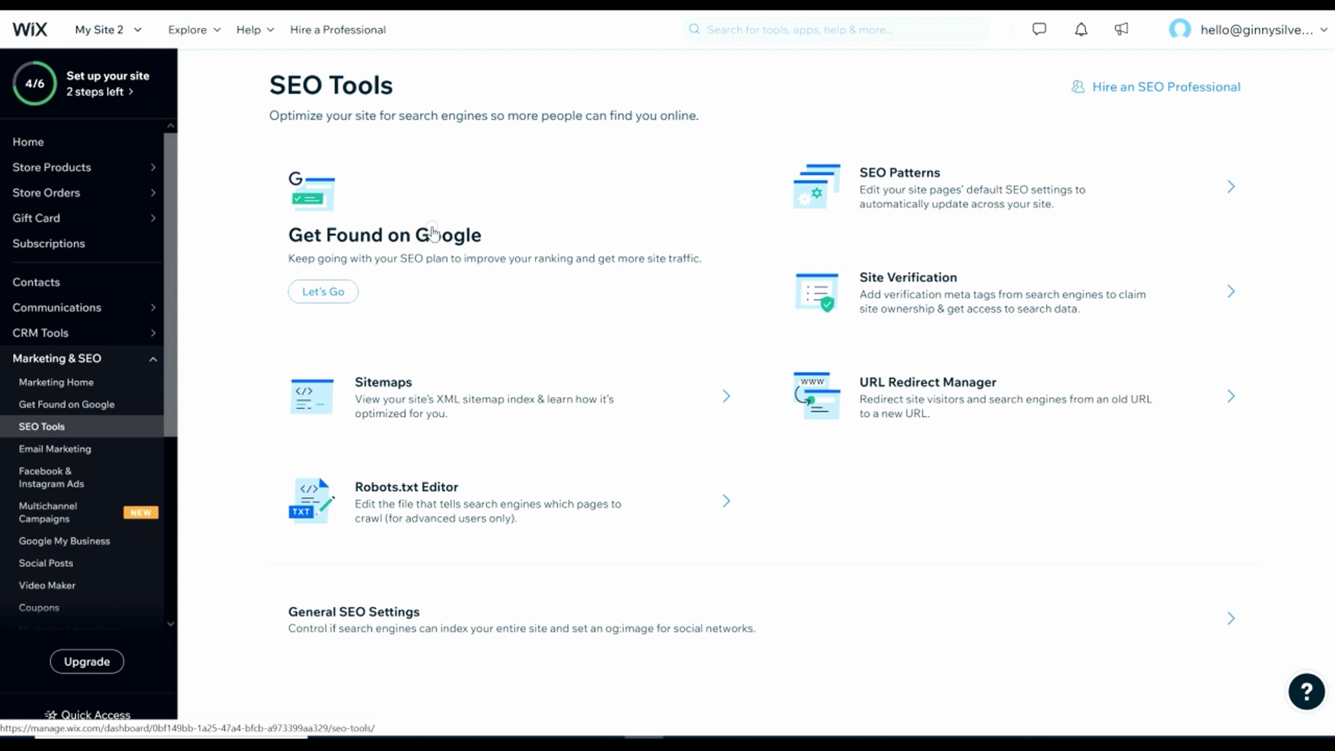
pyautogui.click(433, 233)
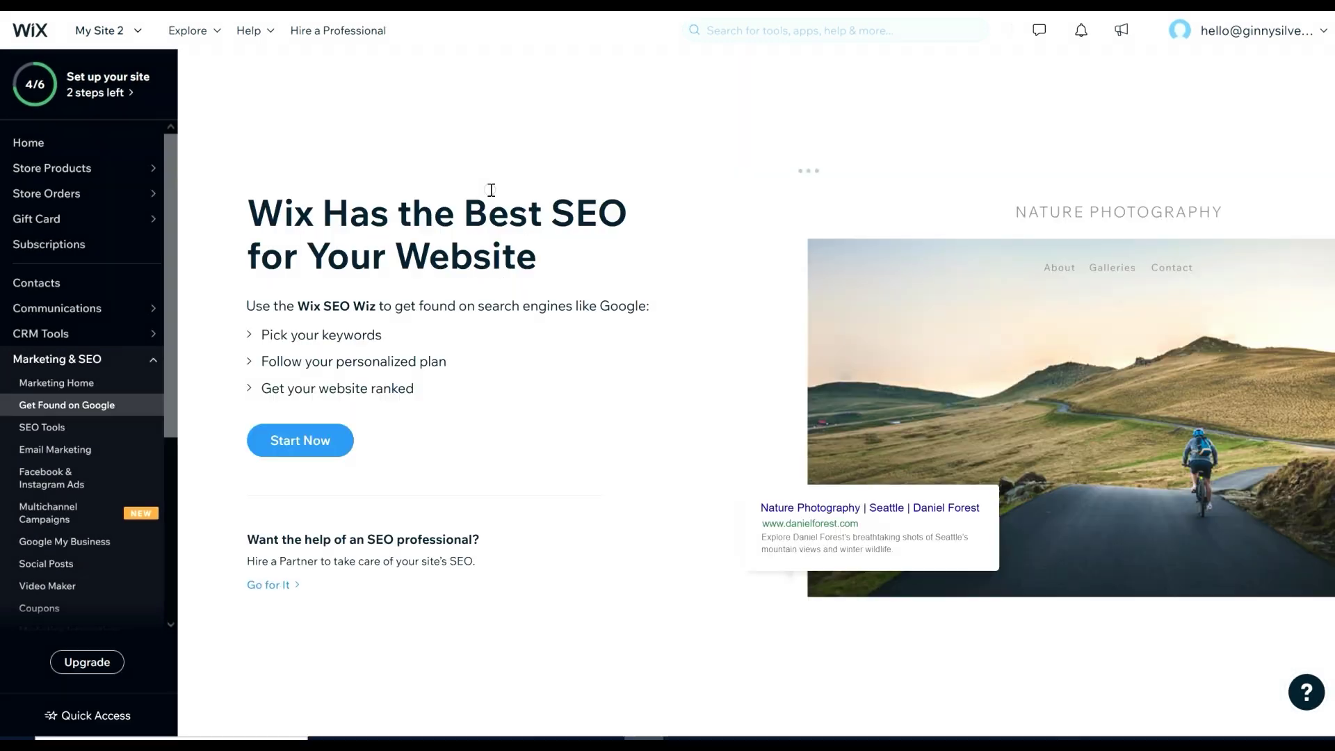
# - Start the SEO wizard, enter Good Day, Sunshine as the business name and continue to the business description
pyautogui.click(325, 438)
pyautogui.hotkey('ctrl', 'a')
pyautogui.write('Good')
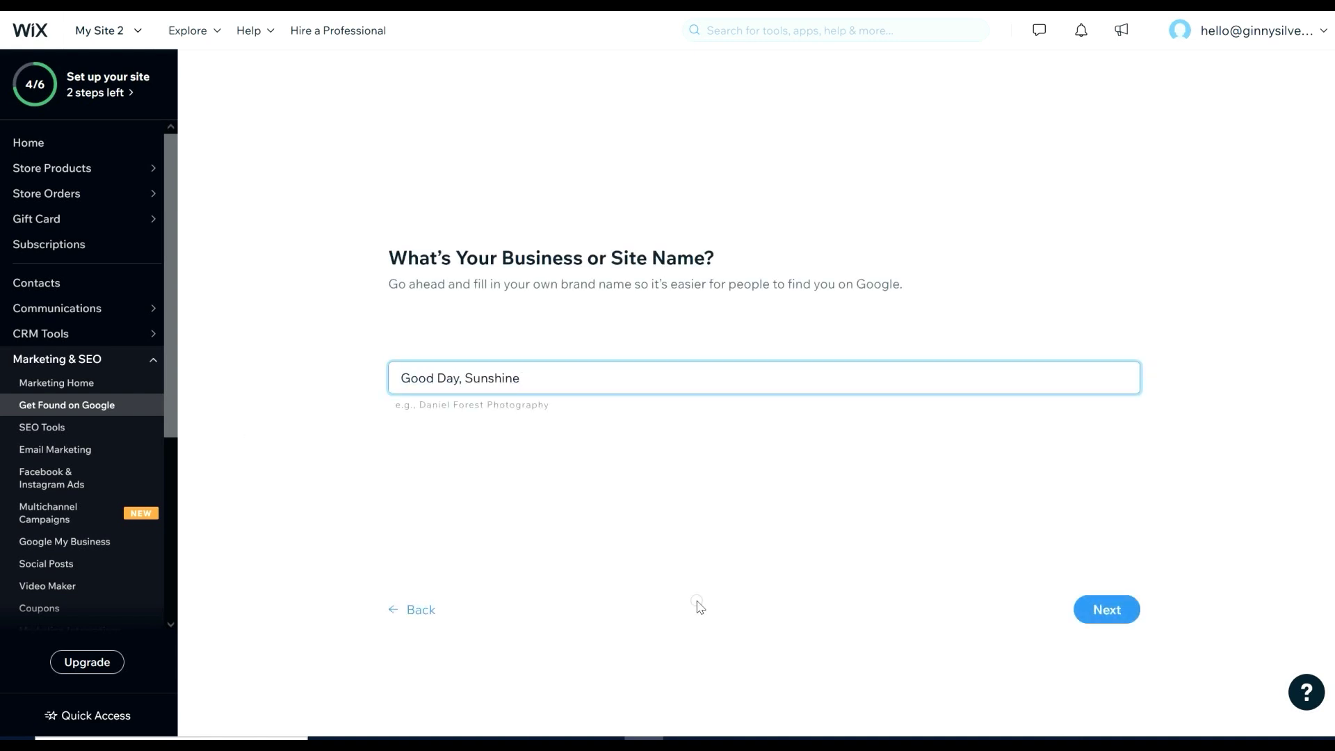
pyautogui.click(1106, 610)
pyautogui.click(397, 376)
pyautogui.click(1088, 615)
# - Add the keyword phrases "Children's clothing", "minimalist children's clothing" and "organic childrens clothing", and create the SEO plan
pyautogui.click(447, 372)
pyautogui.write("Children's clothing")
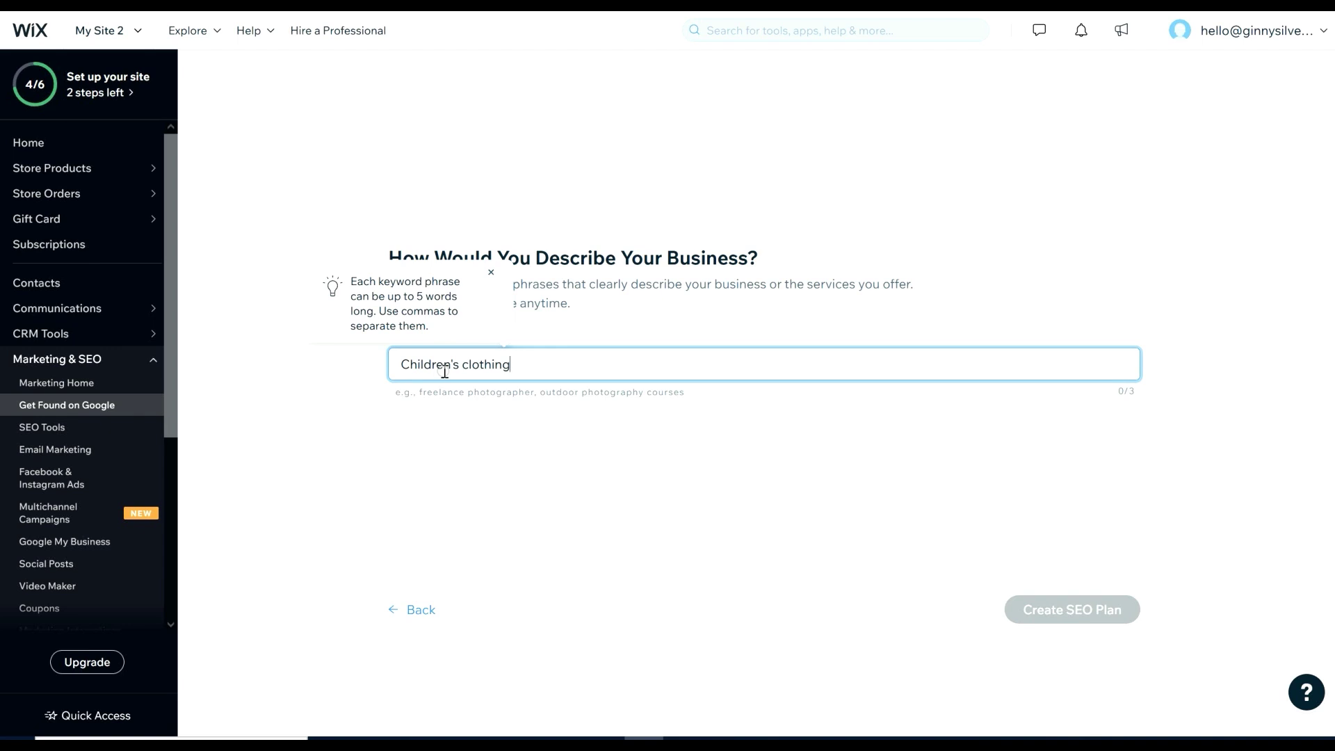
pyautogui.click(492, 276)
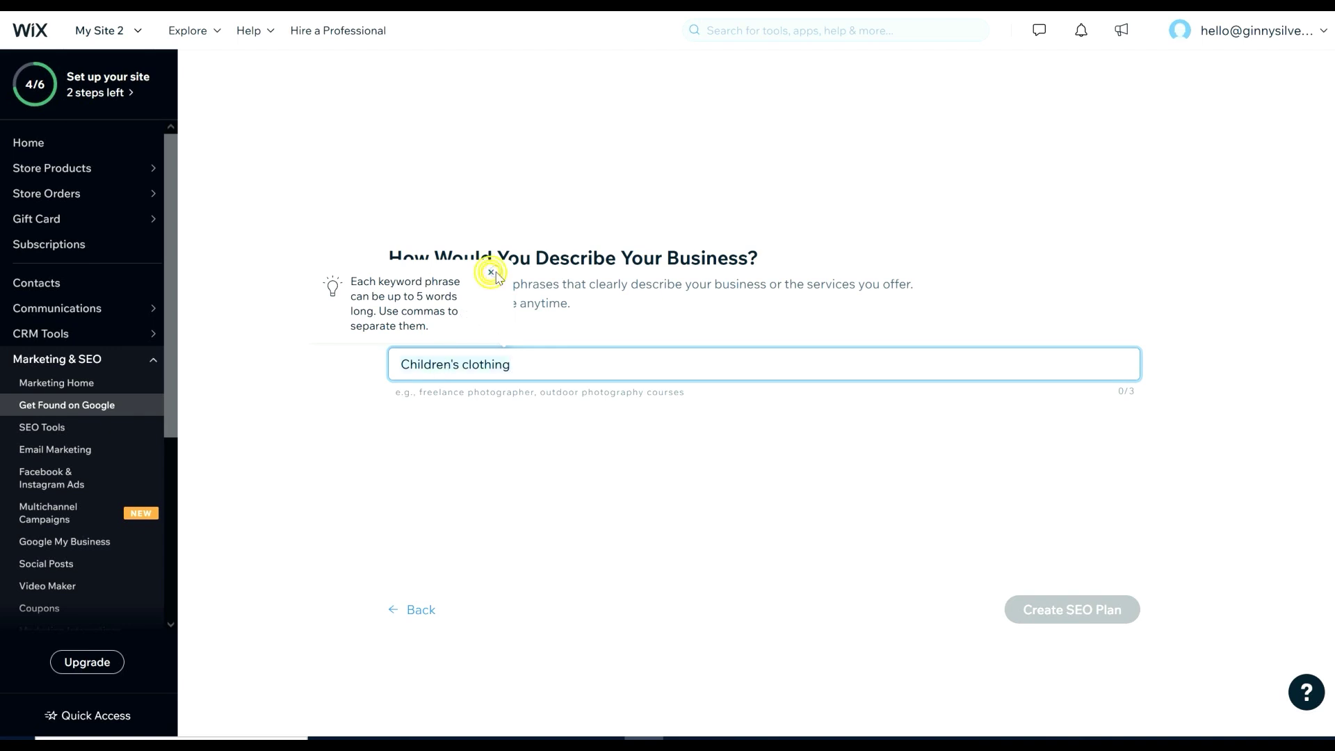
pyautogui.click(521, 361)
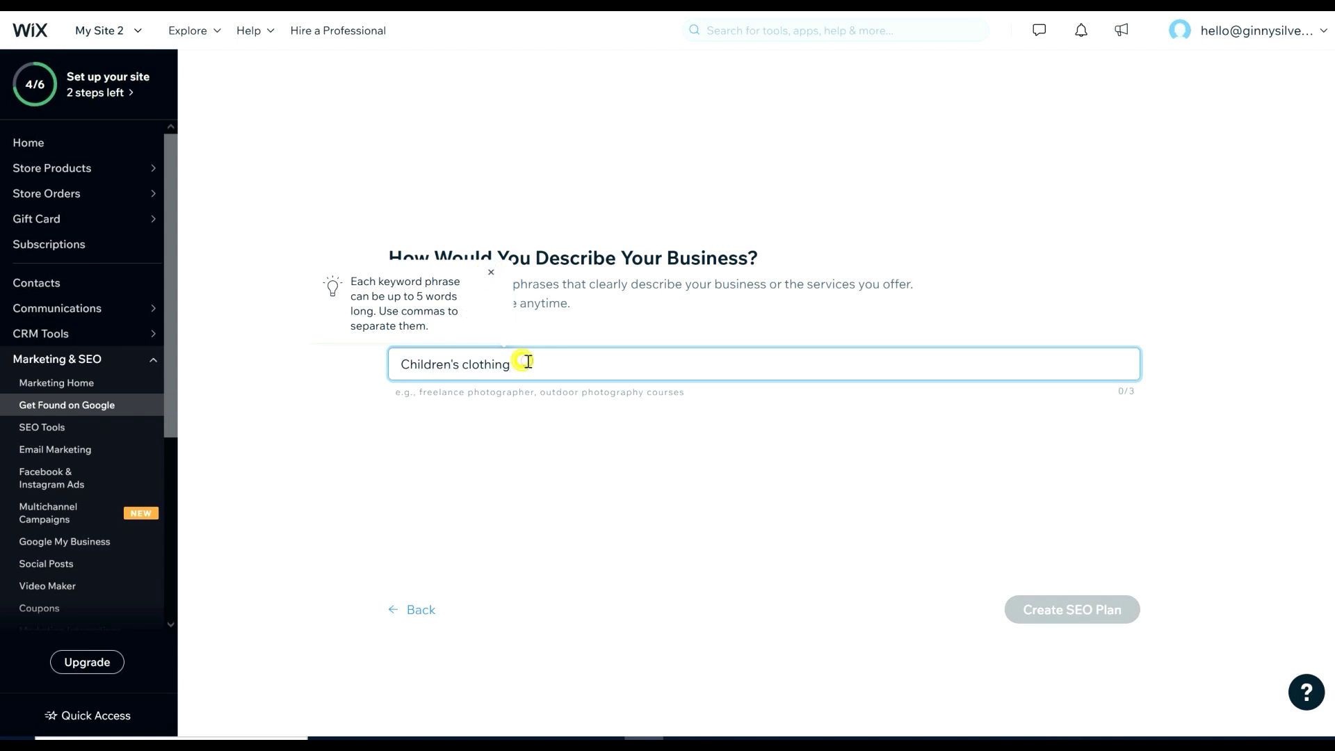
pyautogui.write(',')
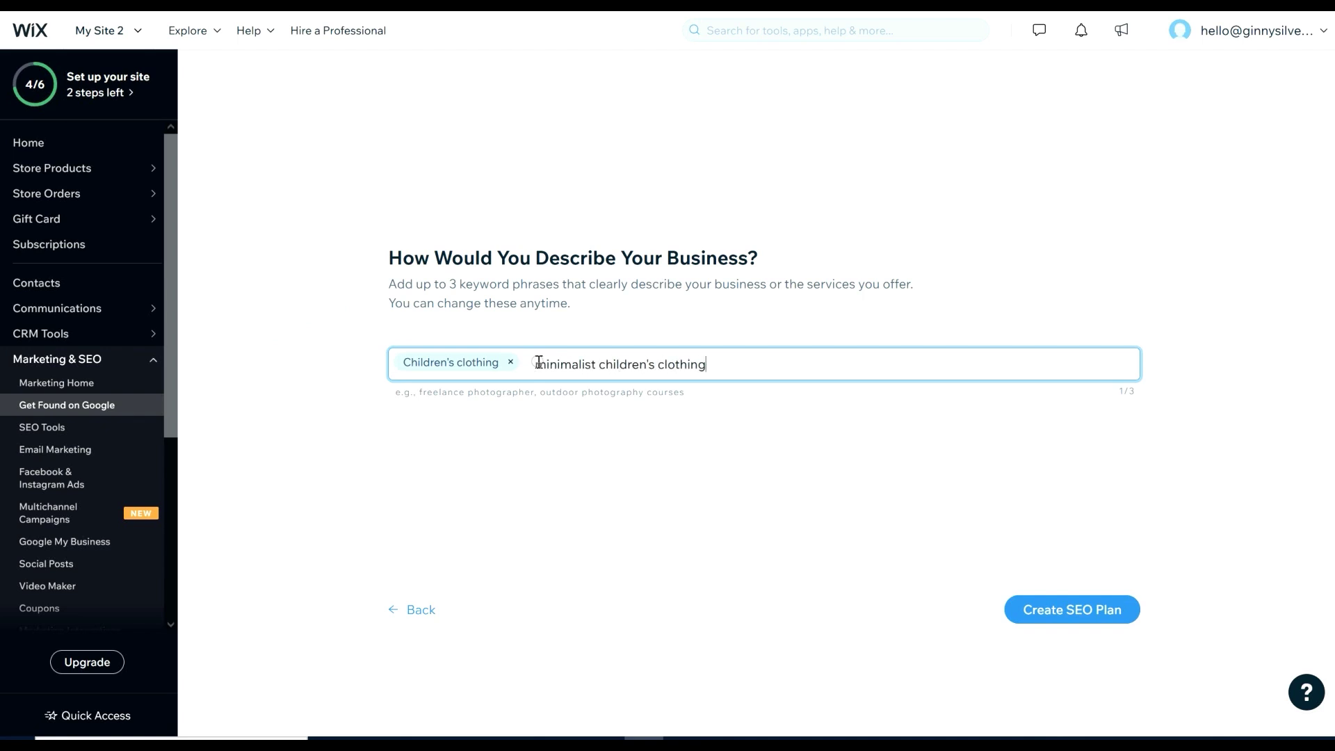
pyautogui.write(',')
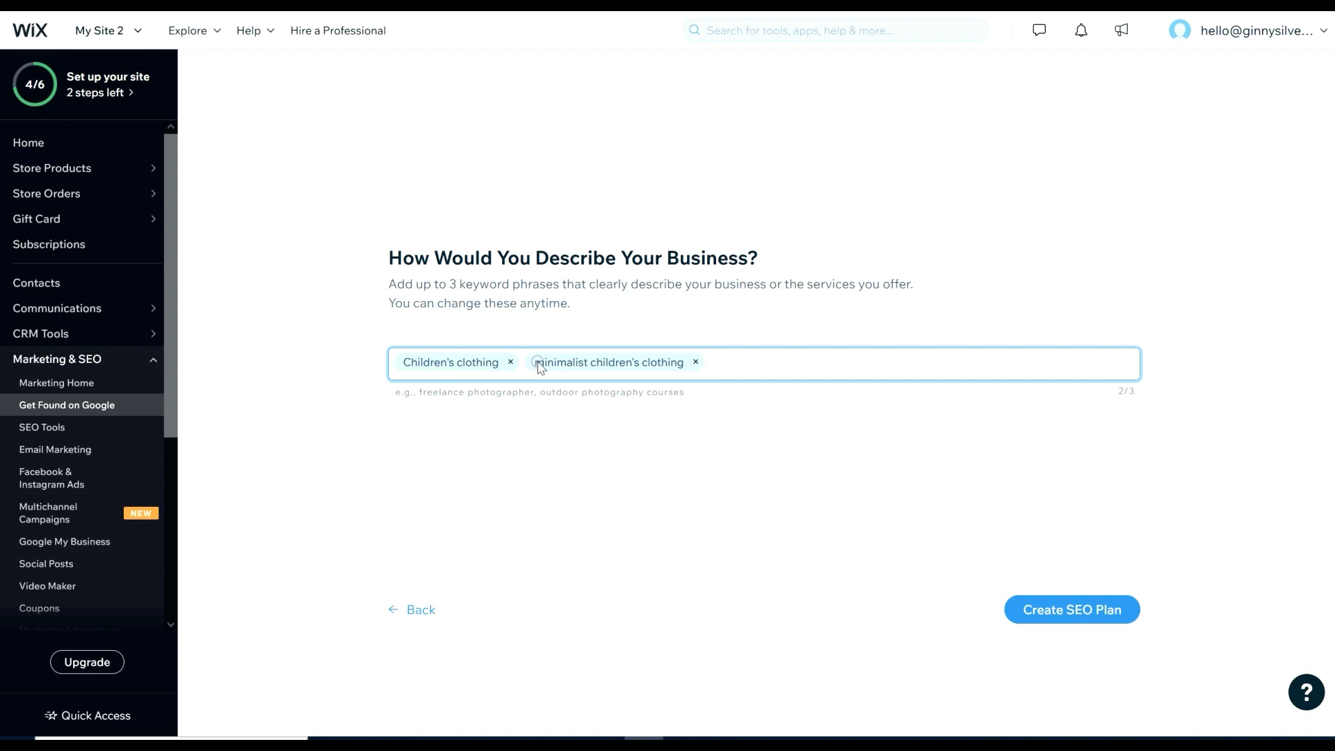
pyautogui.write('organic childrens clothi')
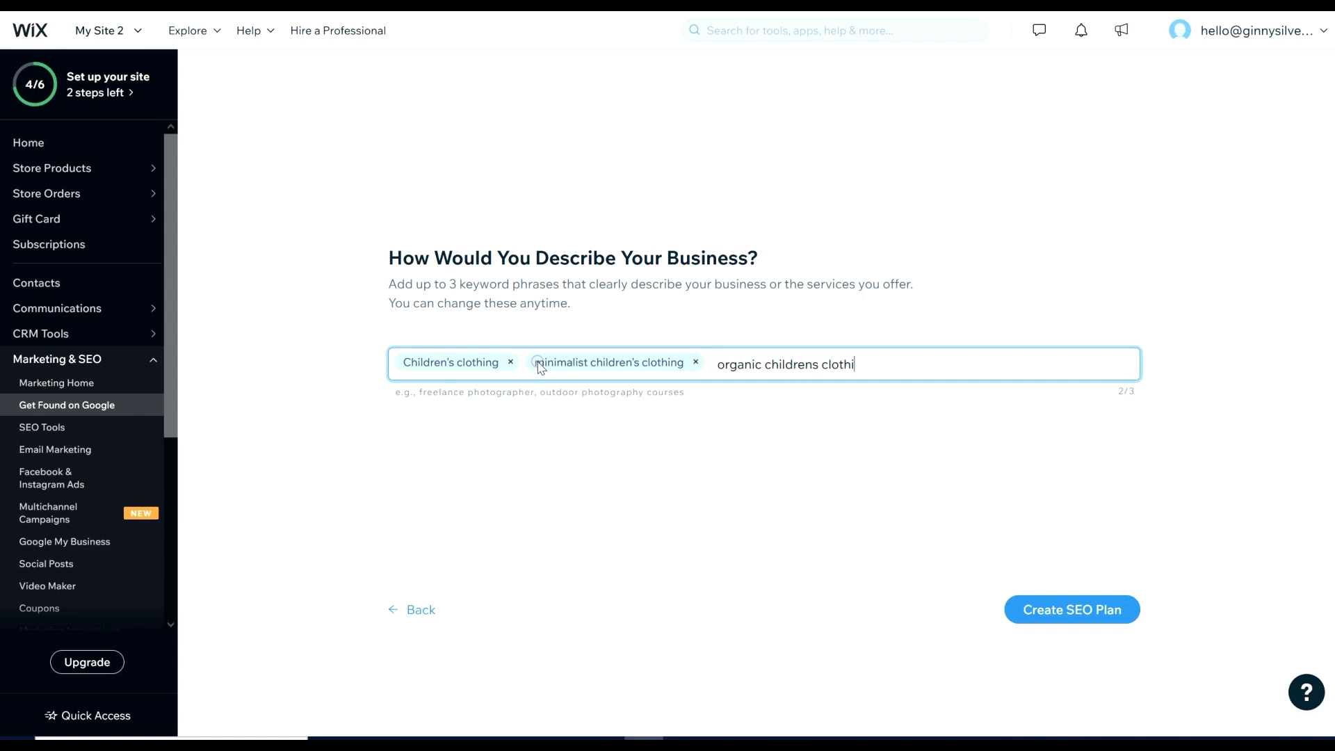
pyautogui.write('ng,')
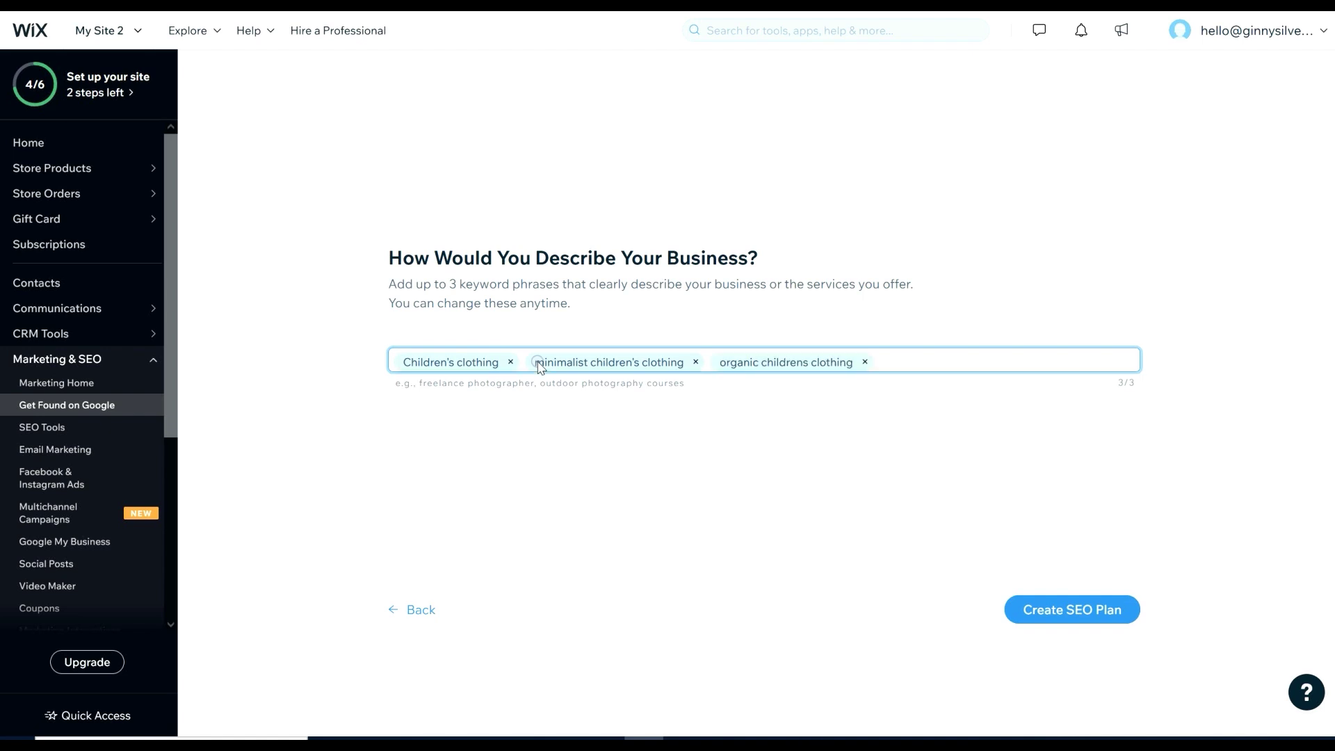
pyautogui.click(908, 363)
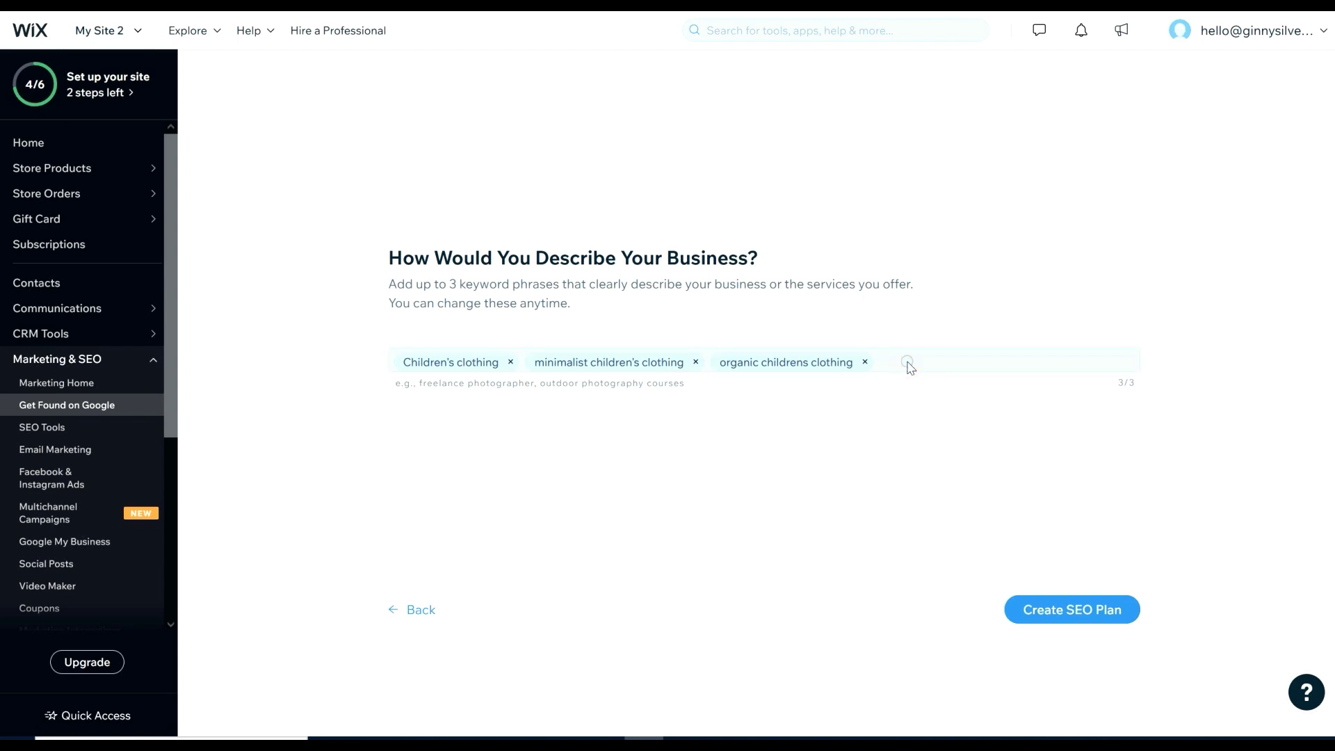
pyautogui.click(1049, 611)
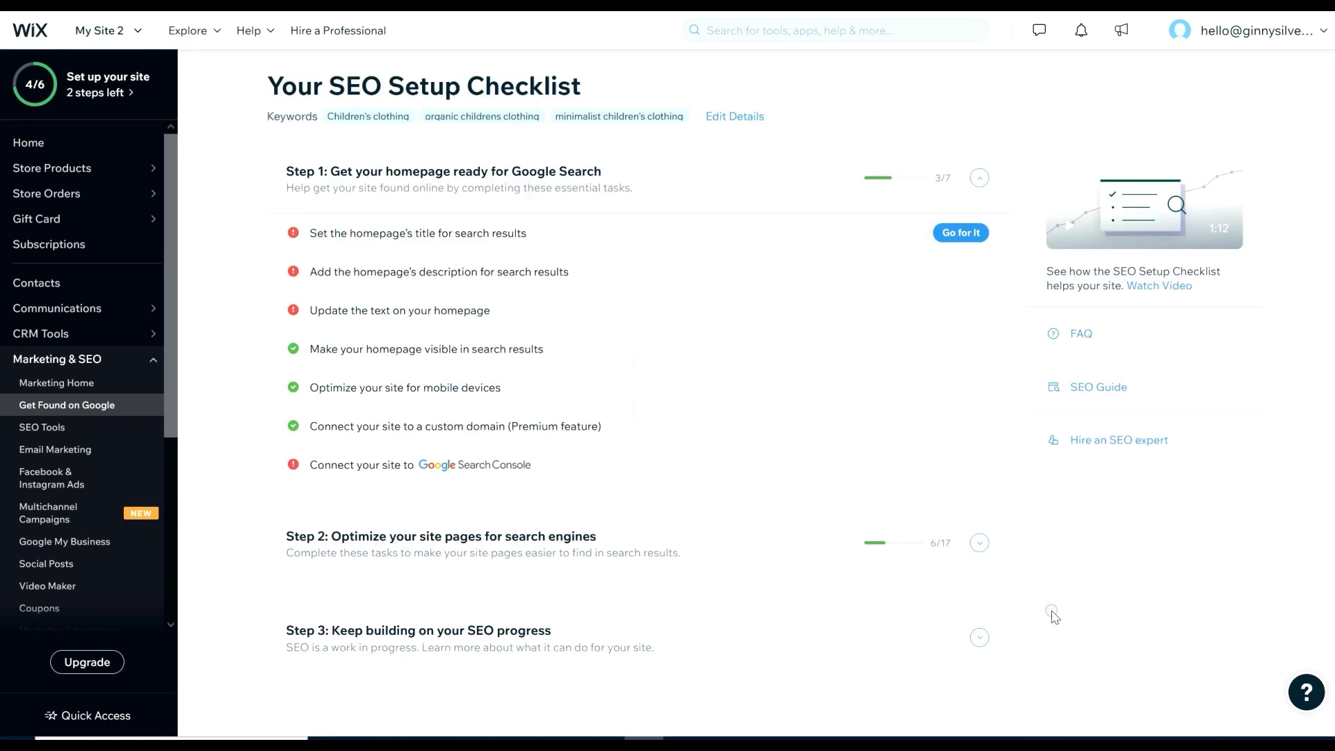
# - Set the homepage's search result title to "Children's clothing | Good Day, Sunshine" and apply it
pyautogui.click(960, 233)
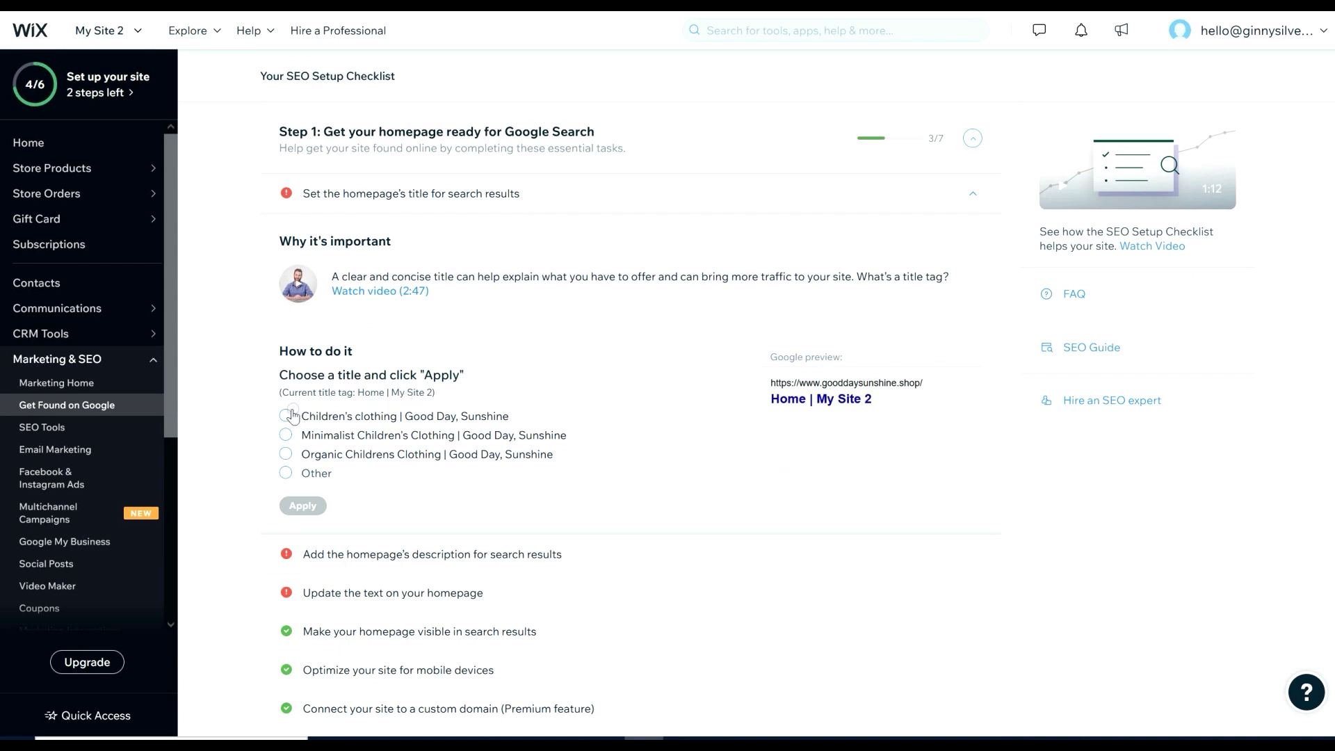
pyautogui.click(287, 438)
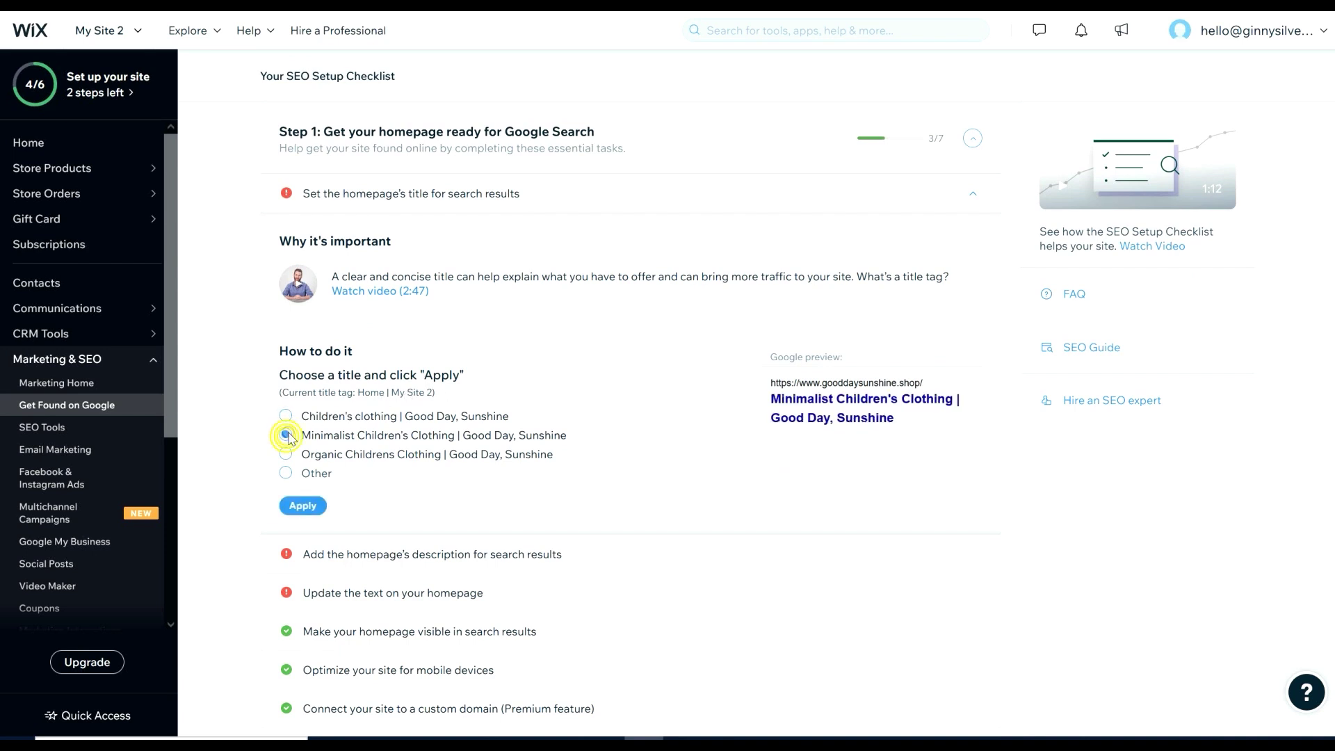
pyautogui.click(287, 416)
pyautogui.click(303, 506)
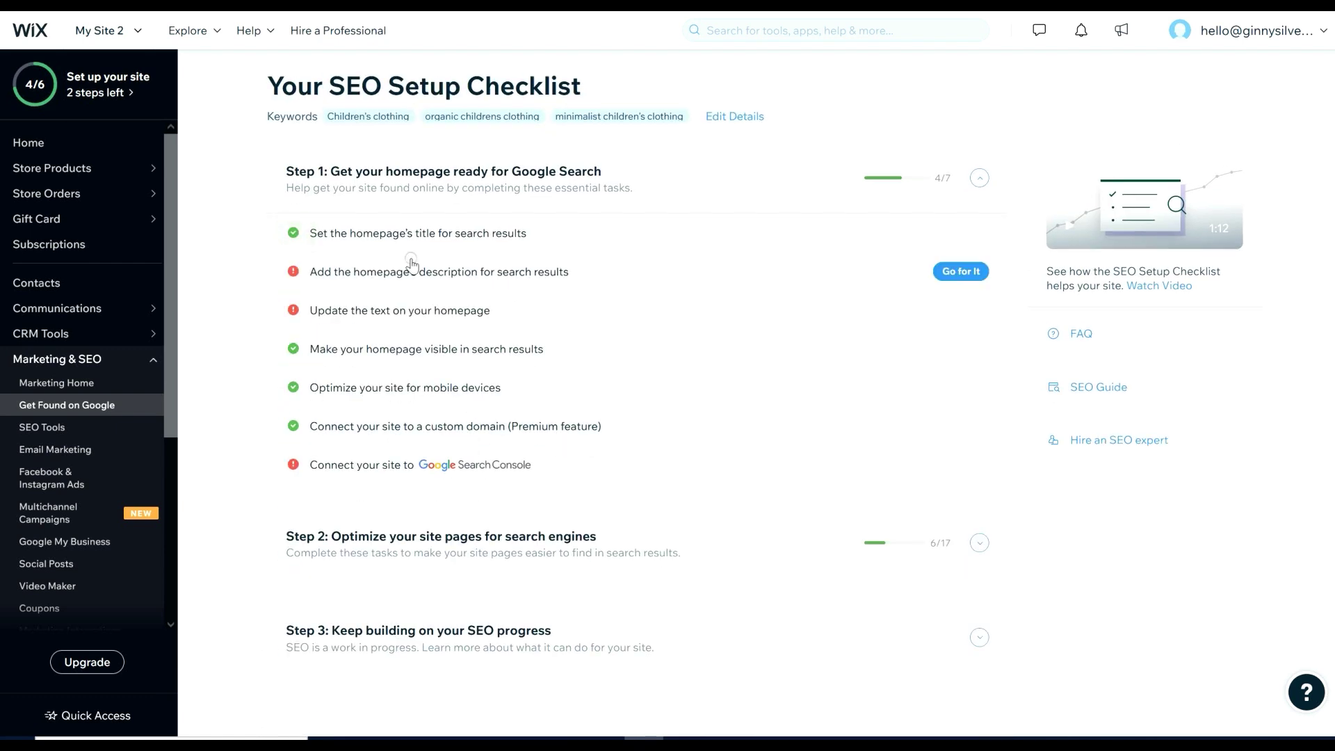
# - Write the homepage's search description as "Simple, comfortable, beautiful children's clothing"
pyautogui.click(355, 272)
pyautogui.write('Simpl')
pyautogui.write("e, comfortabchildren's clothin")
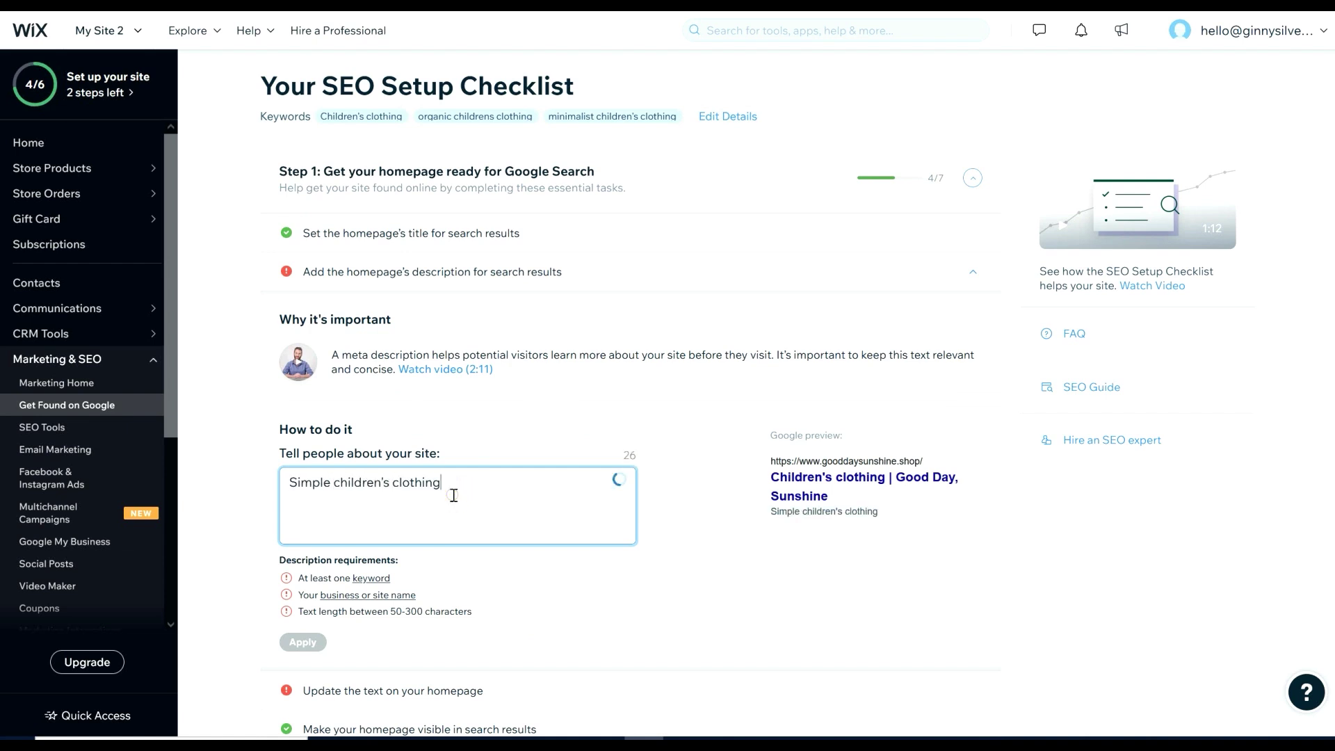
pyautogui.write('g')
pyautogui.click(332, 482)
pyautogui.press('BackSpace')
pyautogui.write(', comfortable')
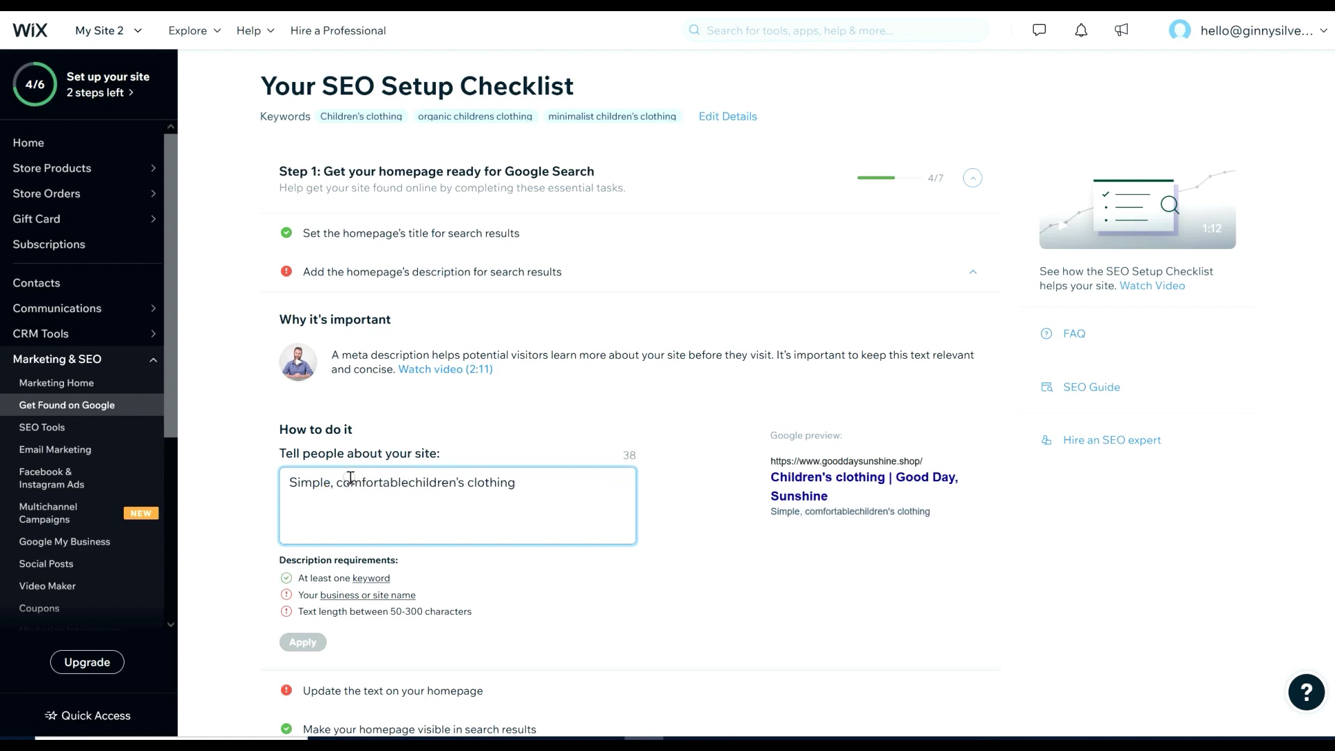
pyautogui.write(', beautiful')
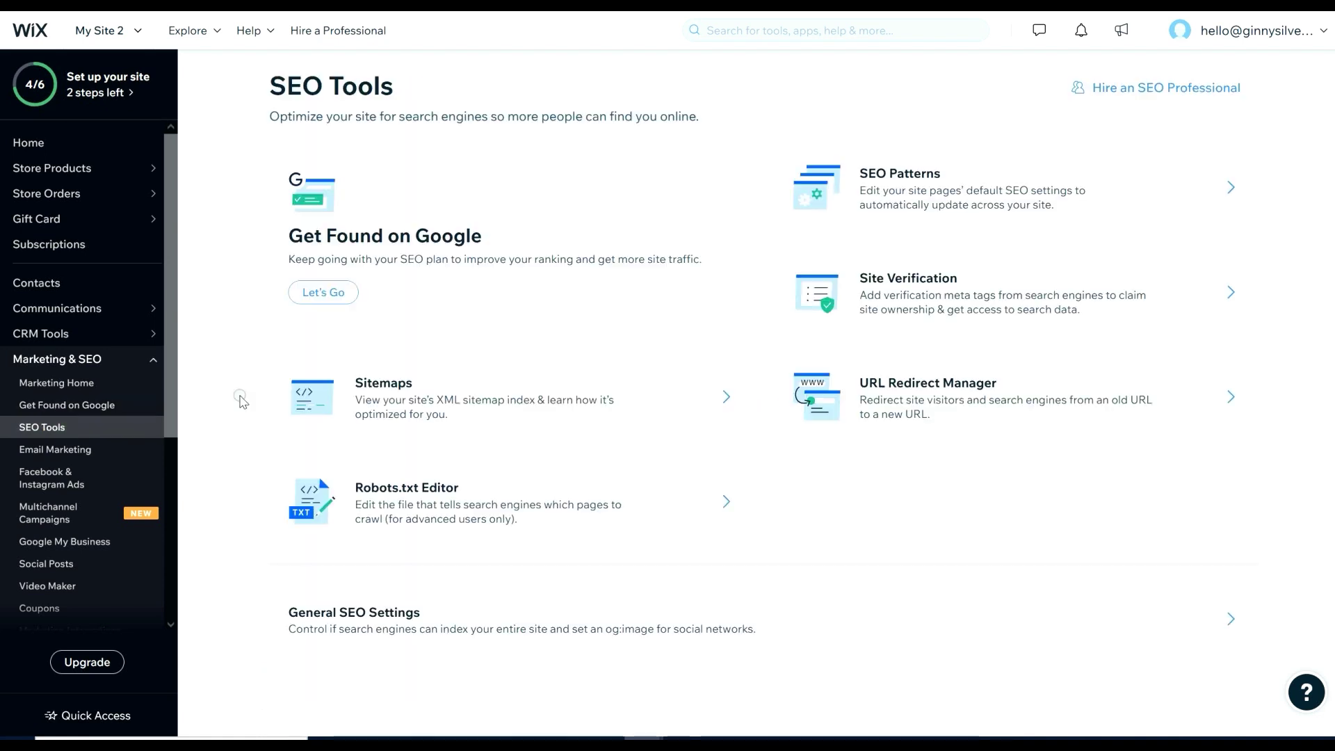
# - In the SEO pattern for site pages, enter "Minimalist children's clothing" as the meta description
pyautogui.click(868, 184)
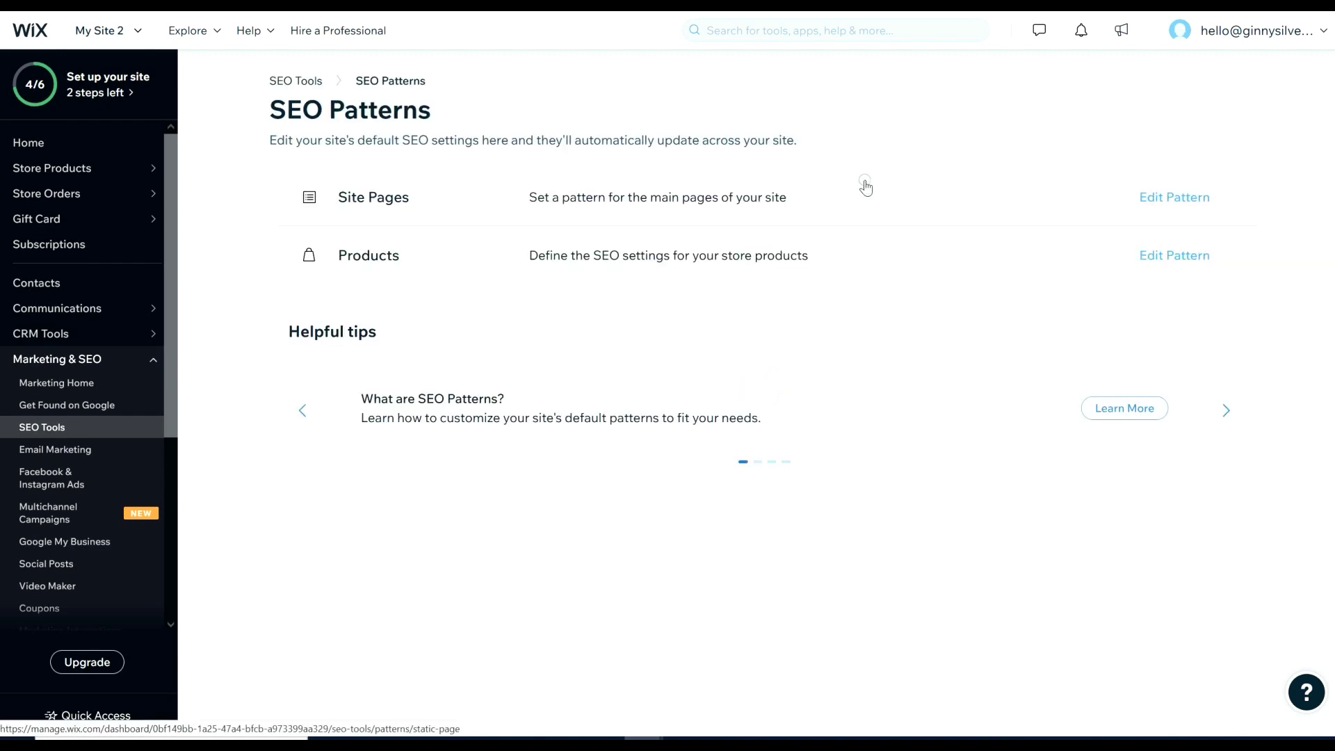
pyautogui.click(1157, 200)
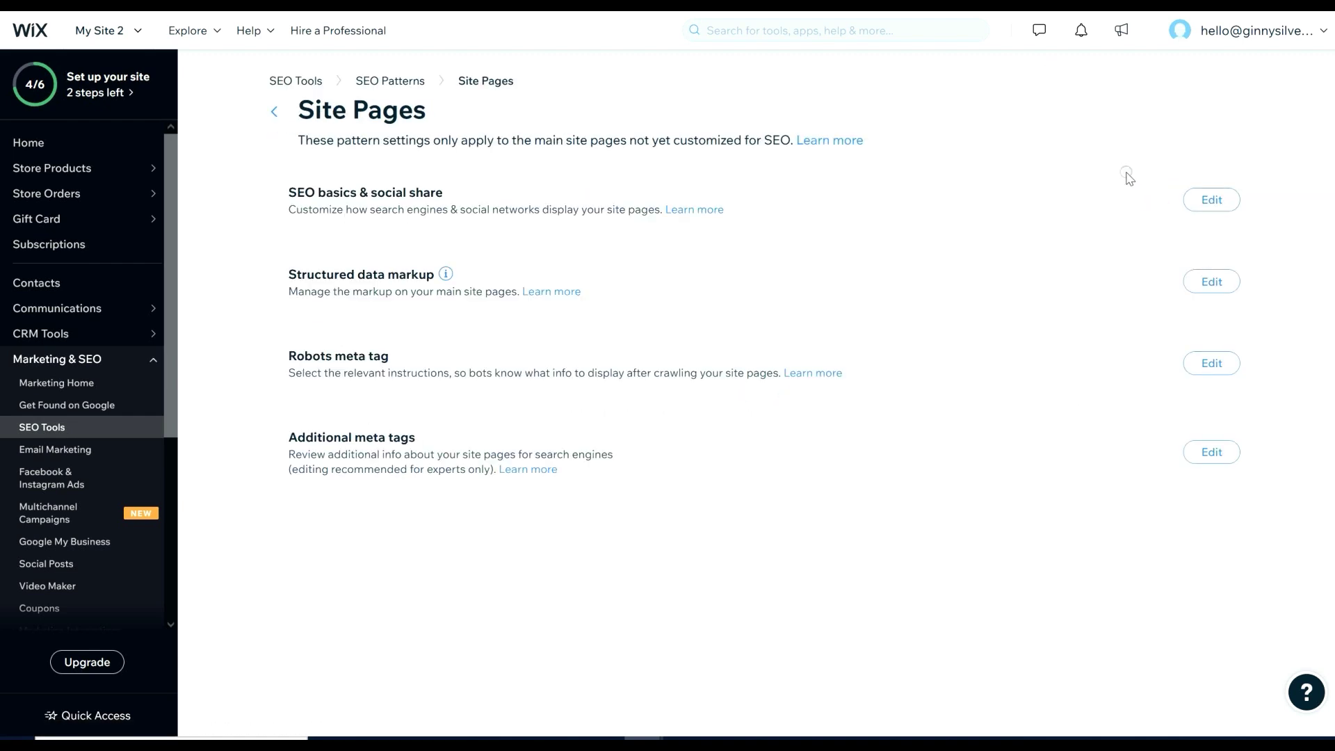
pyautogui.click(1211, 200)
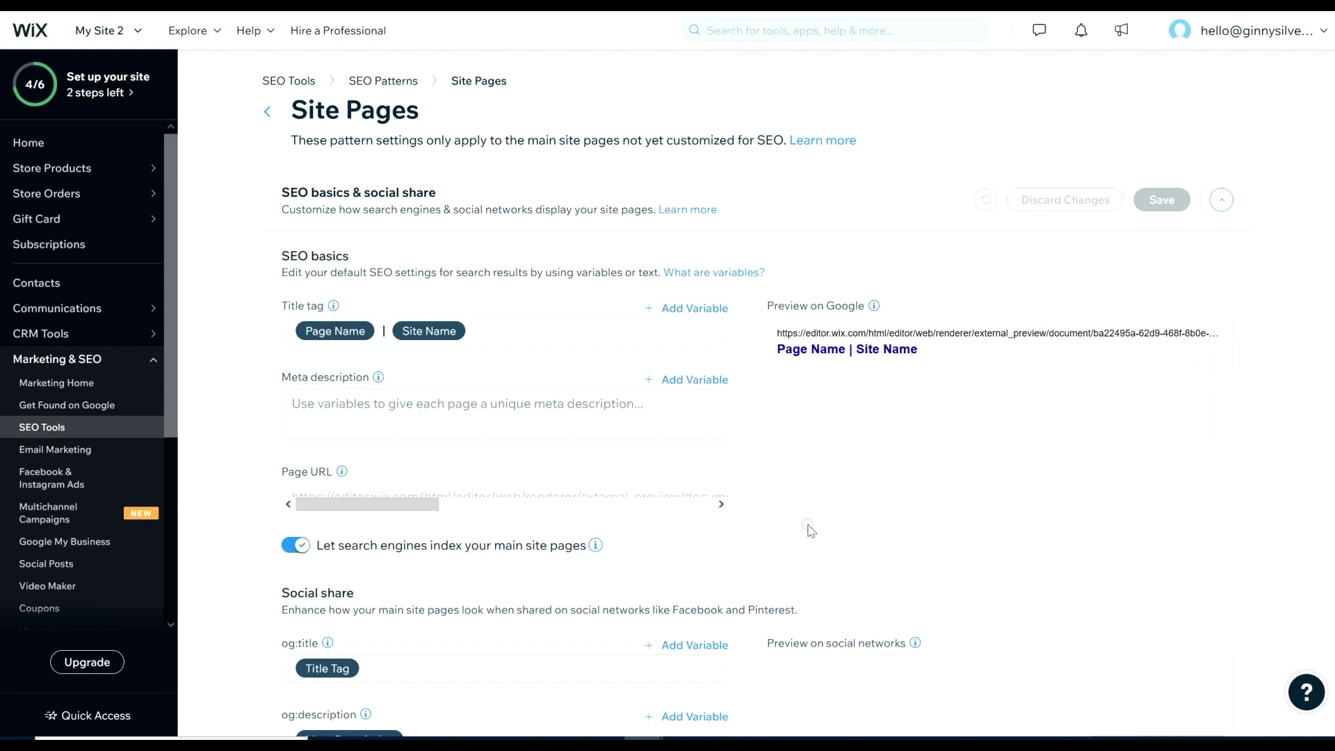
pyautogui.moveTo(378, 377)
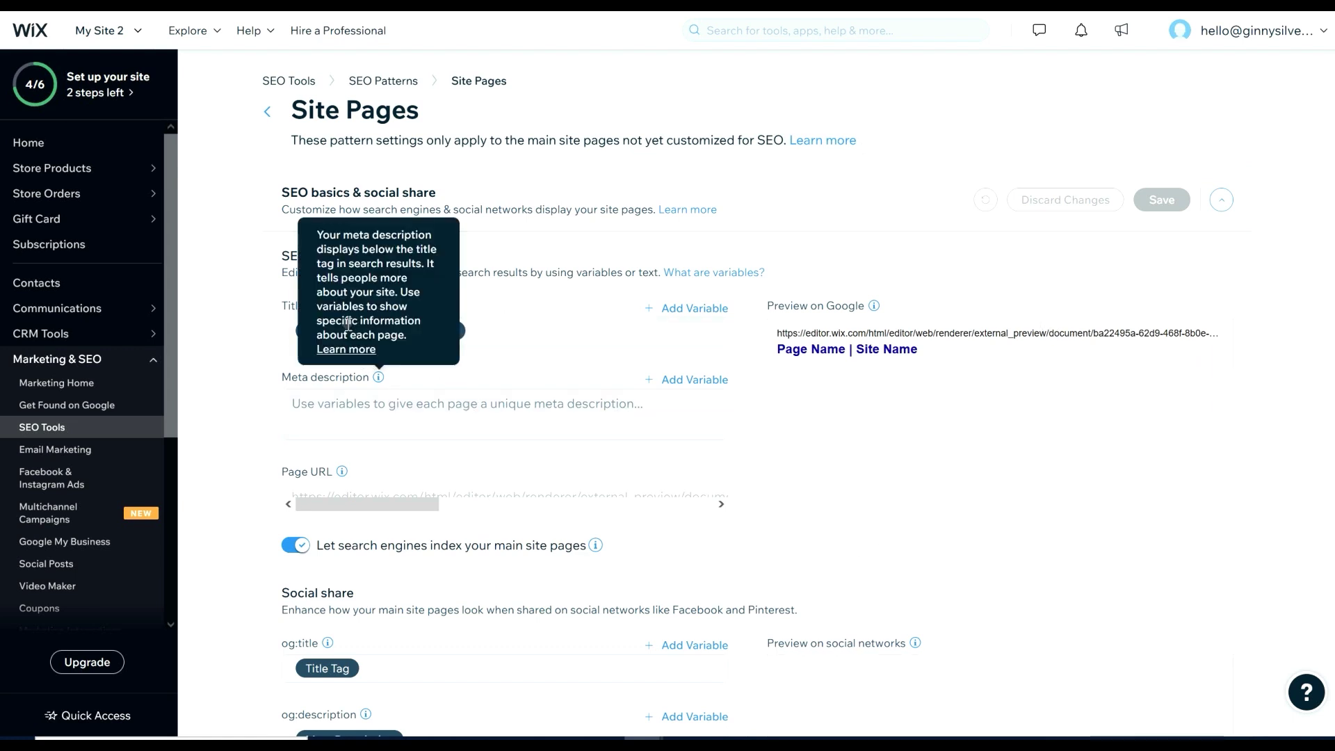
pyautogui.click(321, 330)
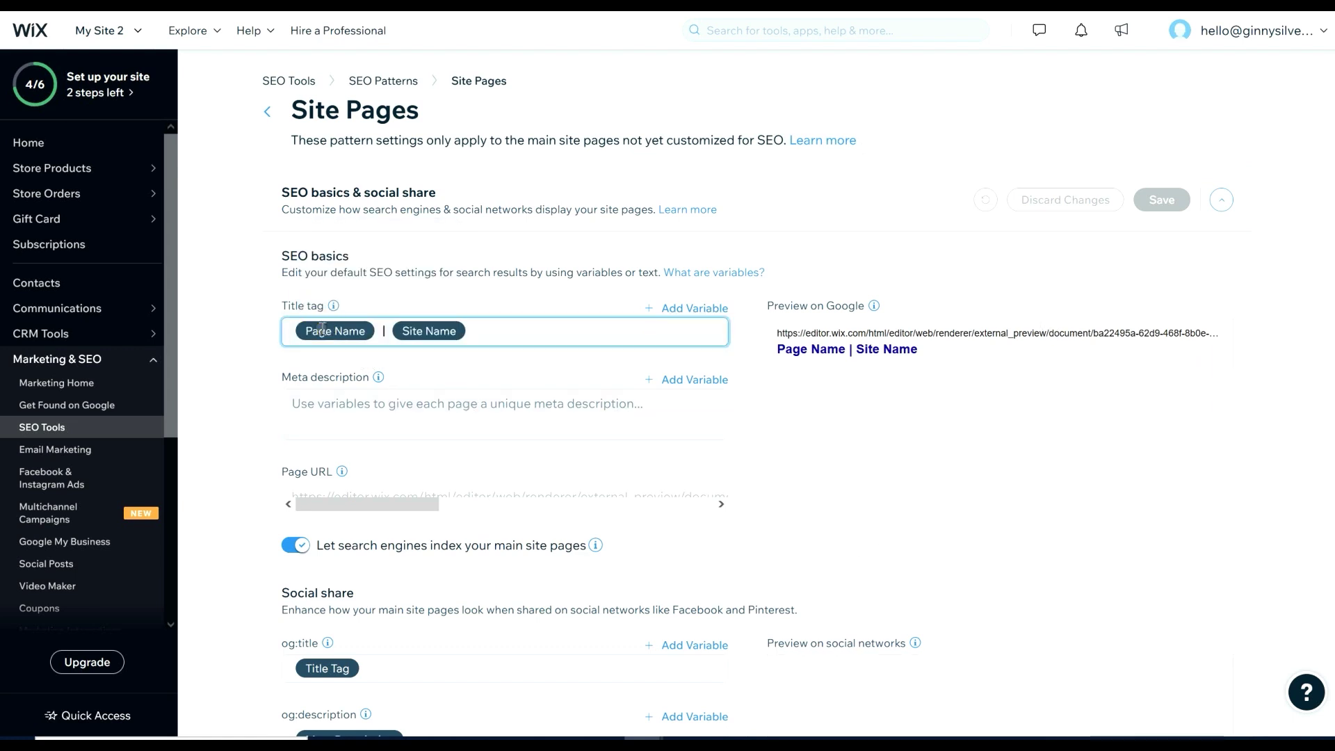
pyautogui.click(381, 423)
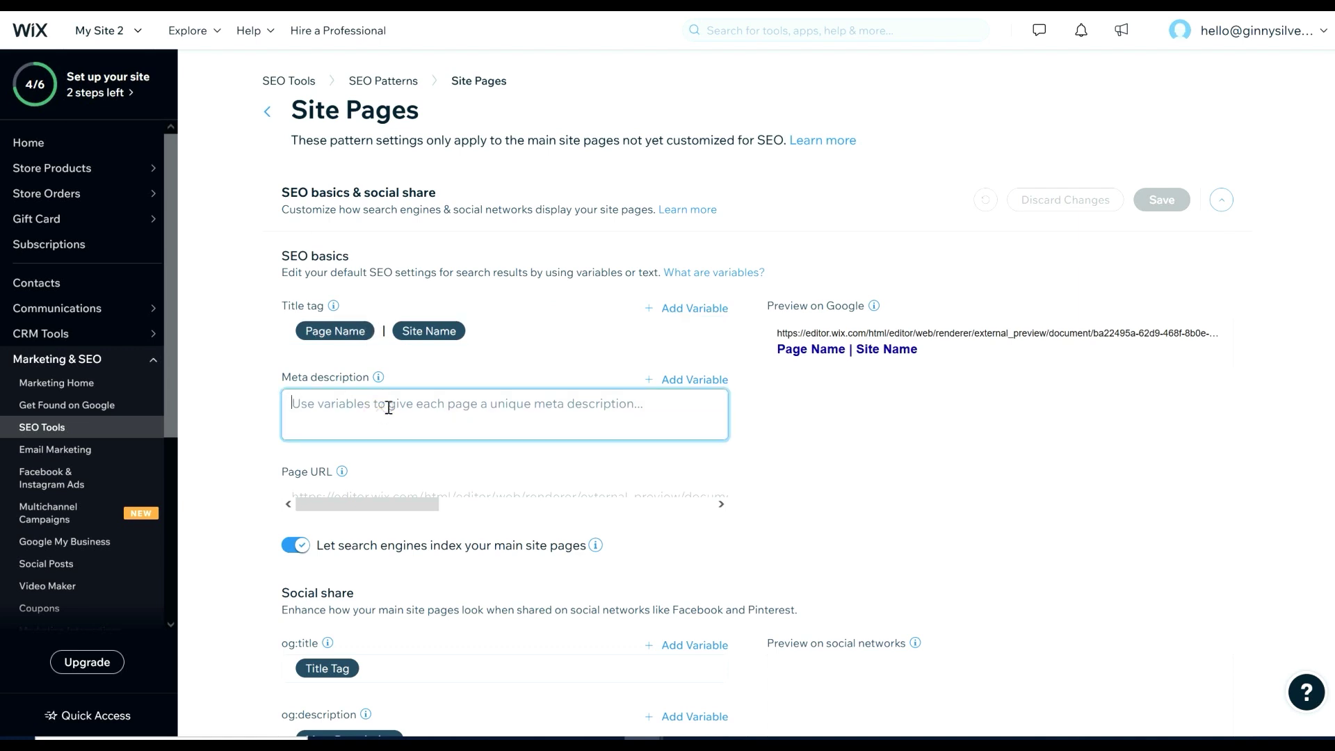
pyautogui.write("Minimalist children's clothing")
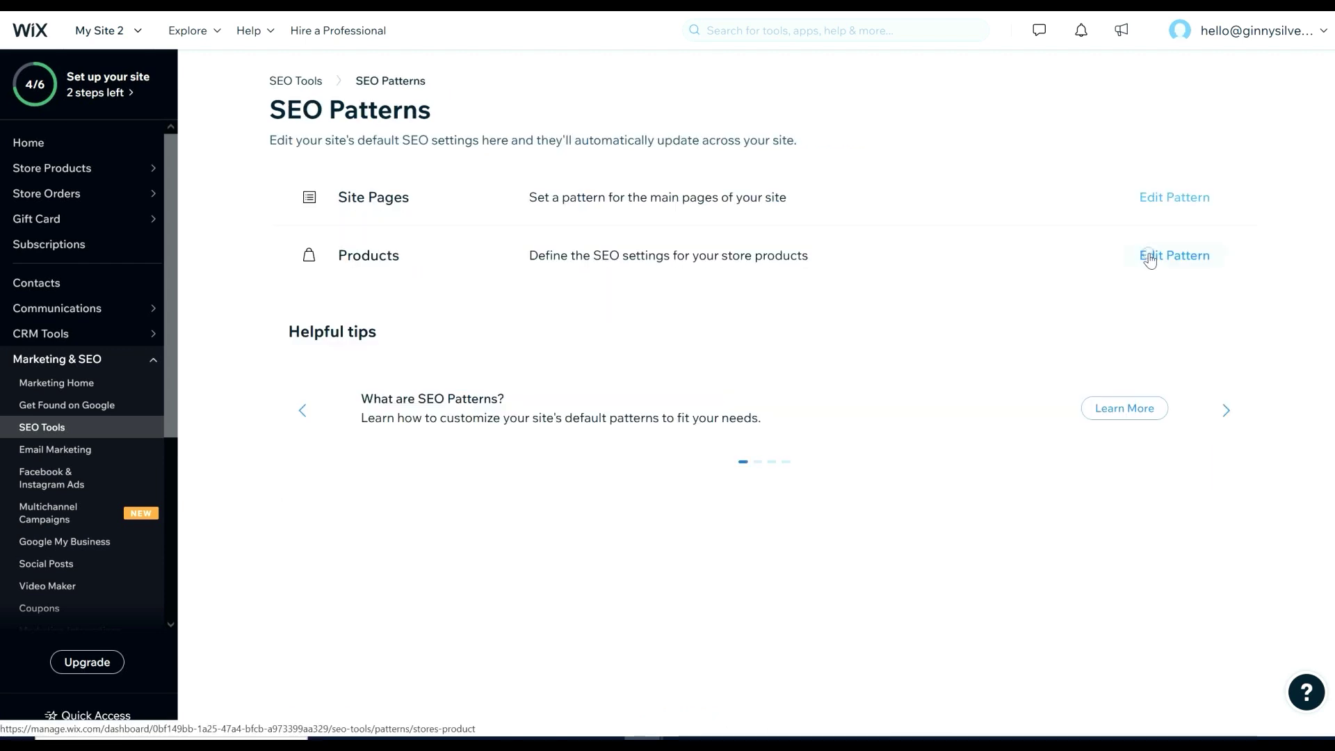
# - Review the SEO basics and social share settings in the SEO pattern for store products
pyautogui.click(1174, 255)
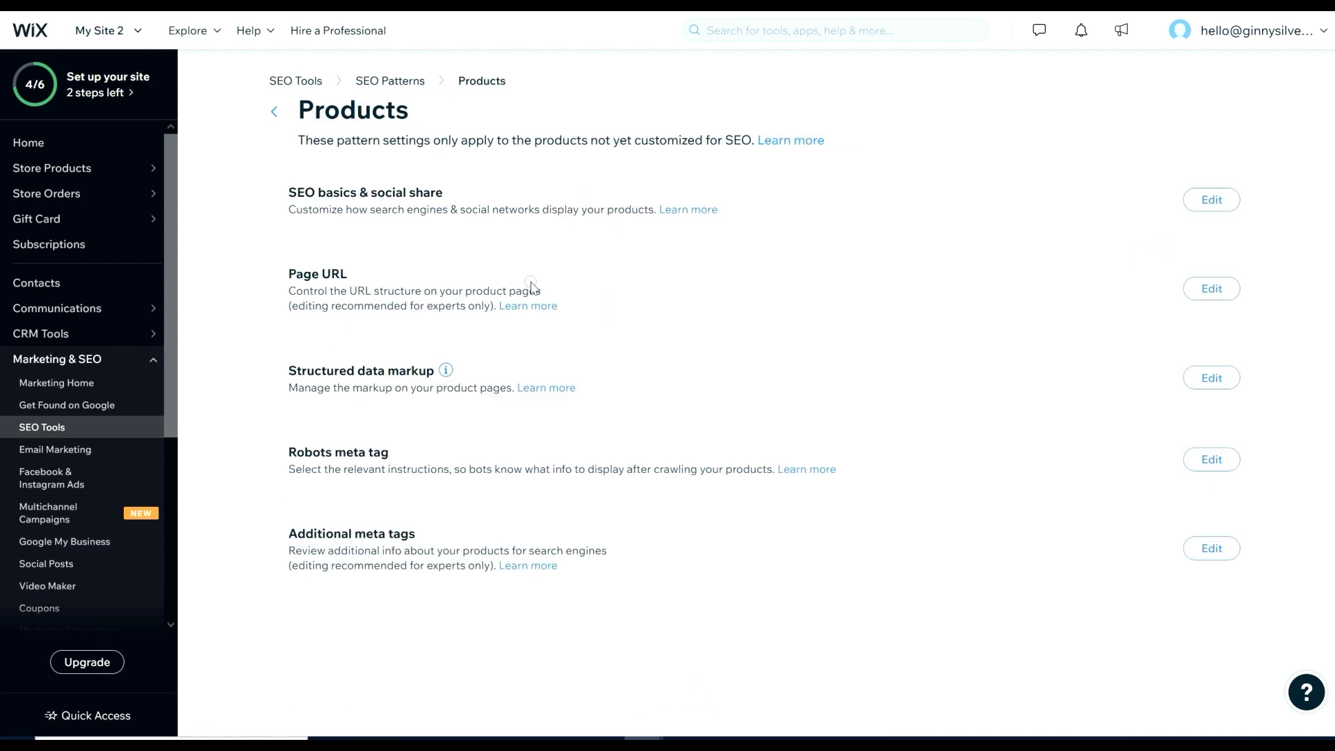
pyautogui.click(1213, 203)
pyautogui.scroll(-5, 749, 399)
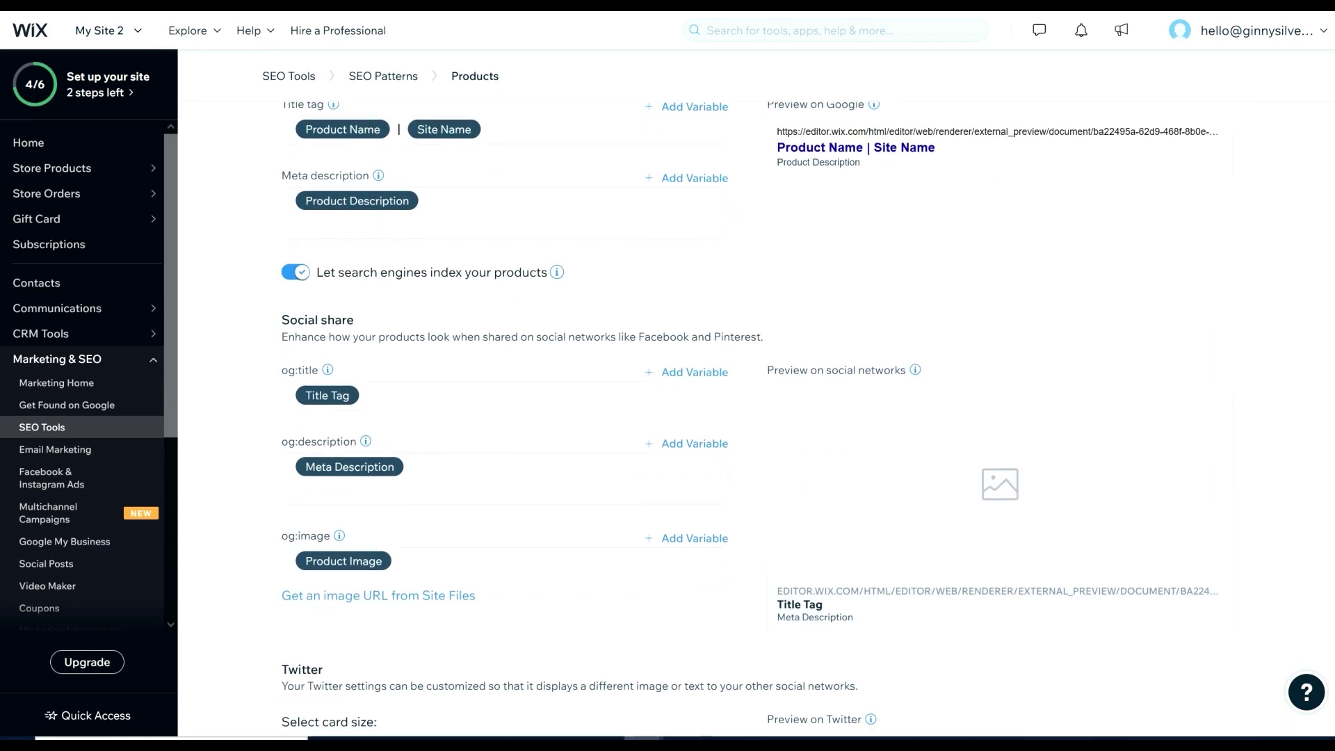
pyautogui.scroll(5, 1297, 68)
pyautogui.click(382, 80)
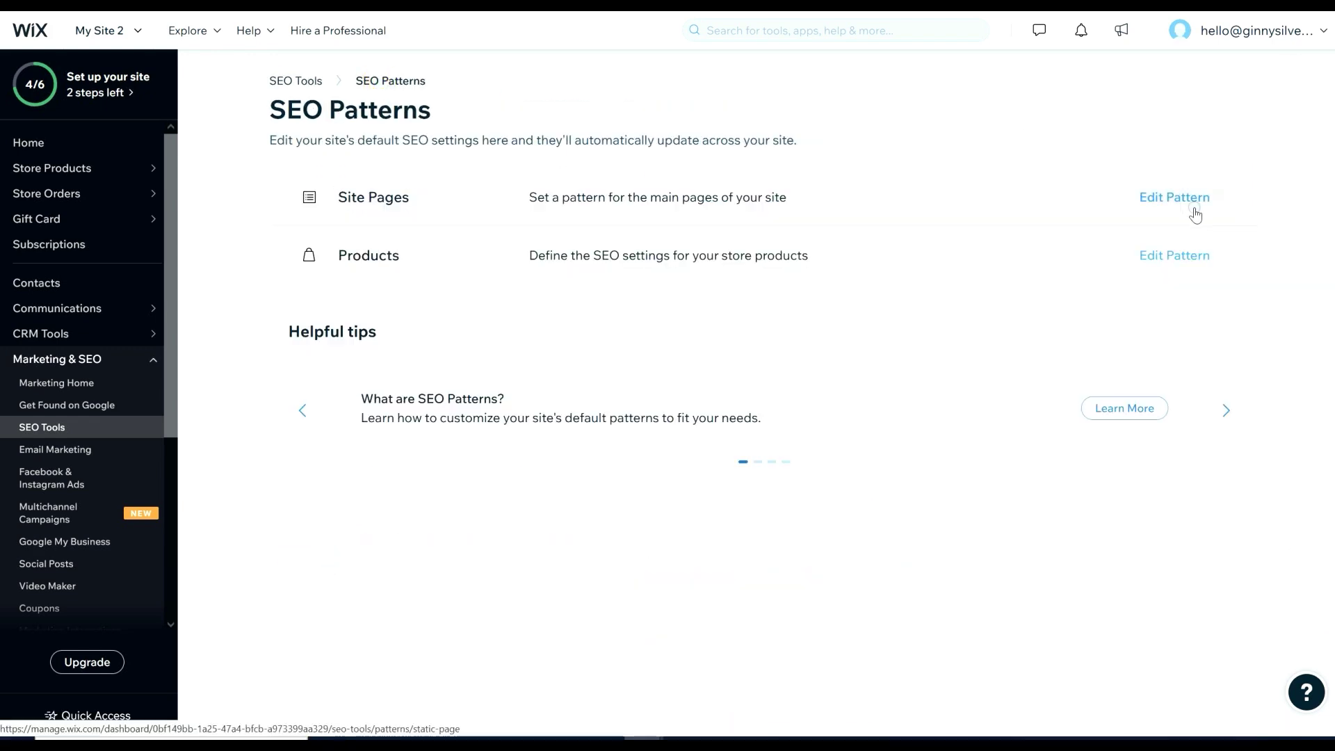
# - Examine the additional meta tags in the products' SEO pattern and the form for adding a new tag
pyautogui.click(1183, 253)
pyautogui.click(1212, 548)
pyautogui.scroll(-4, 1211, 548)
pyautogui.scroll(-3, 759, 418)
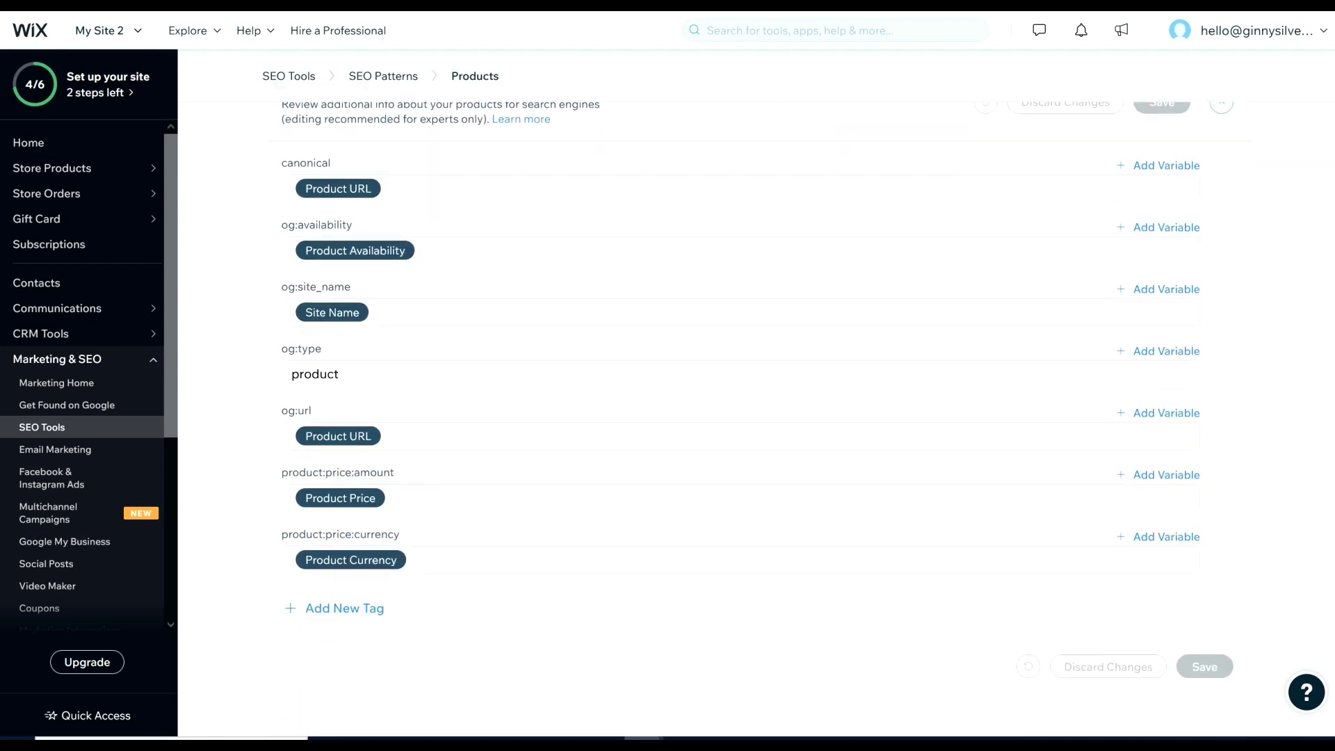
pyautogui.click(340, 597)
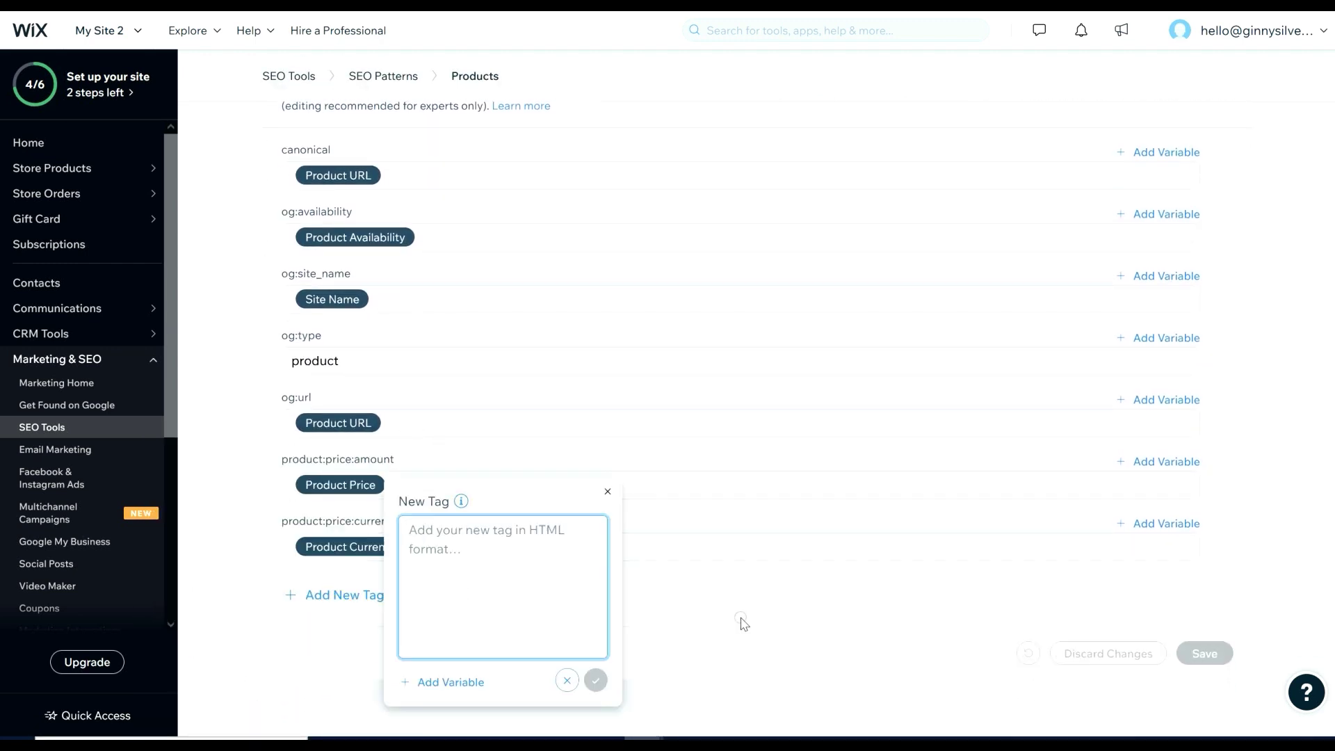
pyautogui.click(741, 618)
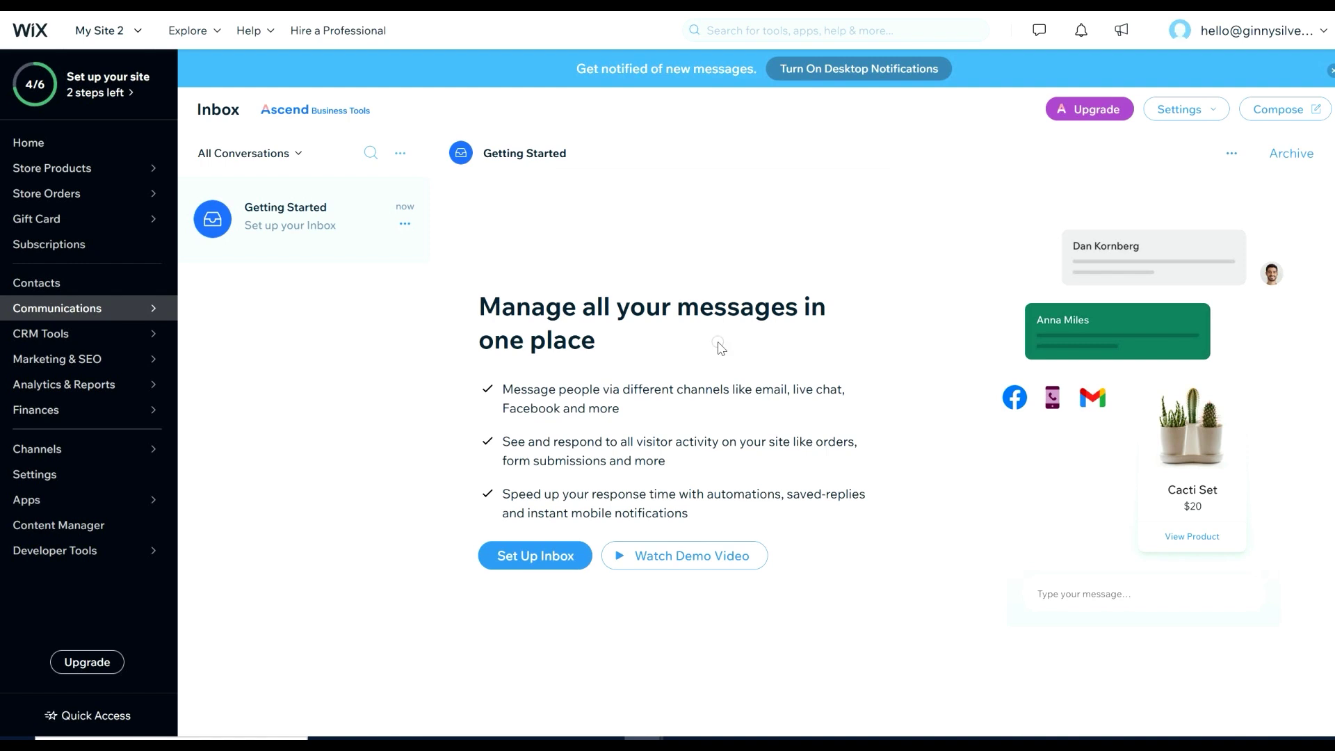
# - Start the inbox setup, look over its getting-started list and open the inbox automations
pyautogui.click(544, 562)
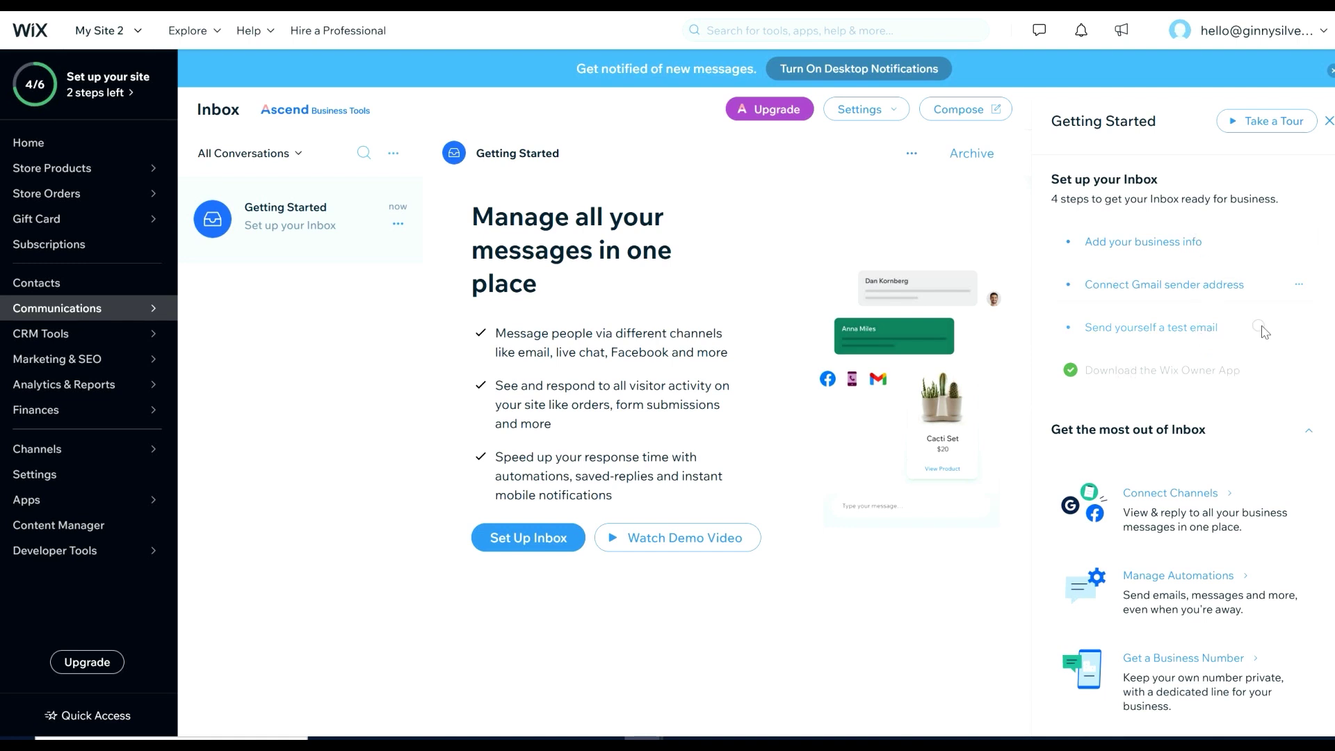
pyautogui.scroll(-2, 1189, 452)
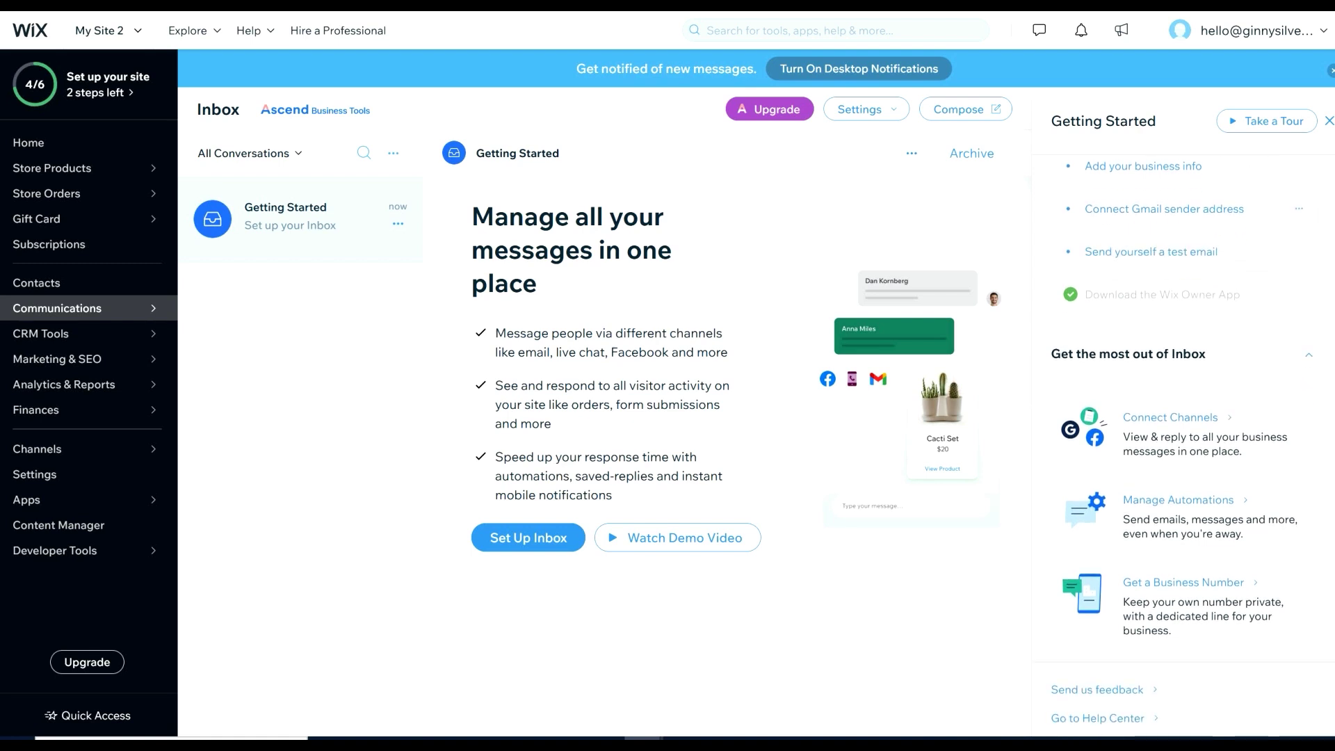
pyautogui.click(1174, 497)
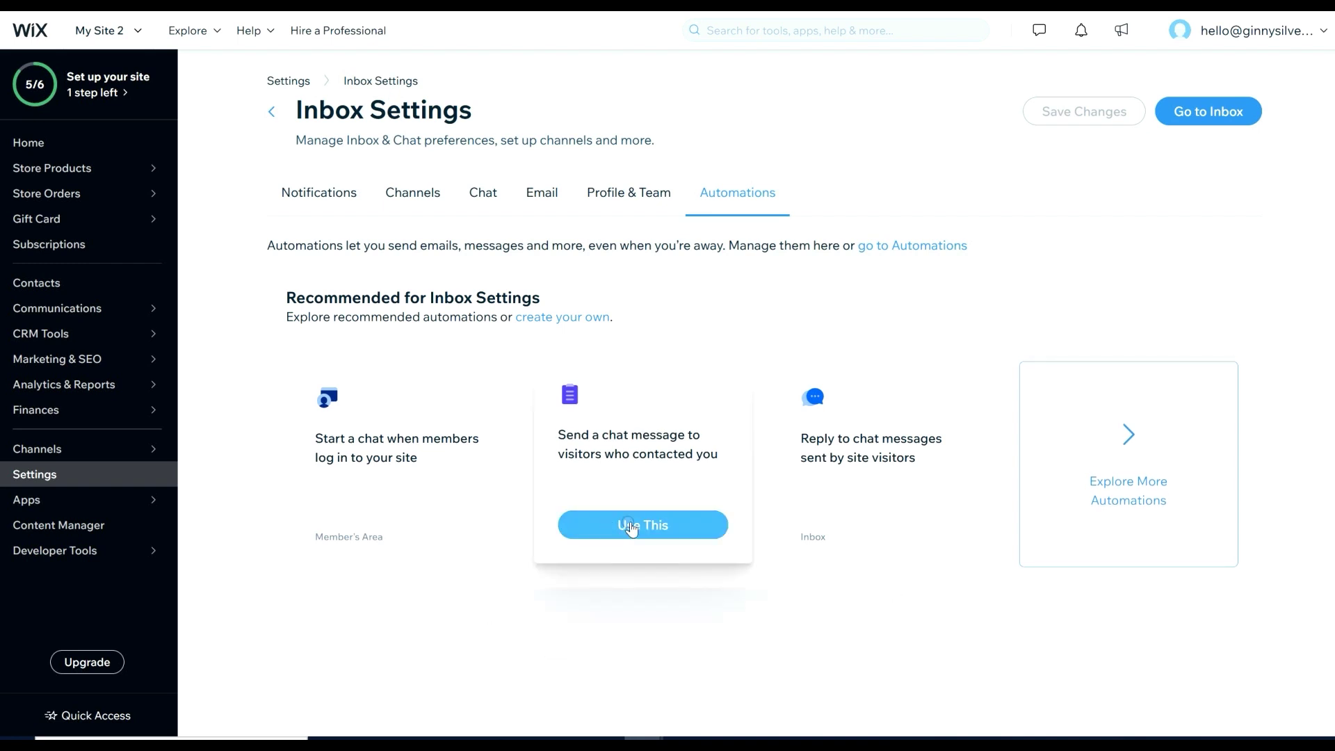
# - Create an automation that emails visitors to recover abandoned carts, and set its custom send time to a value of 1 after the trigger
pyautogui.click(1128, 495)
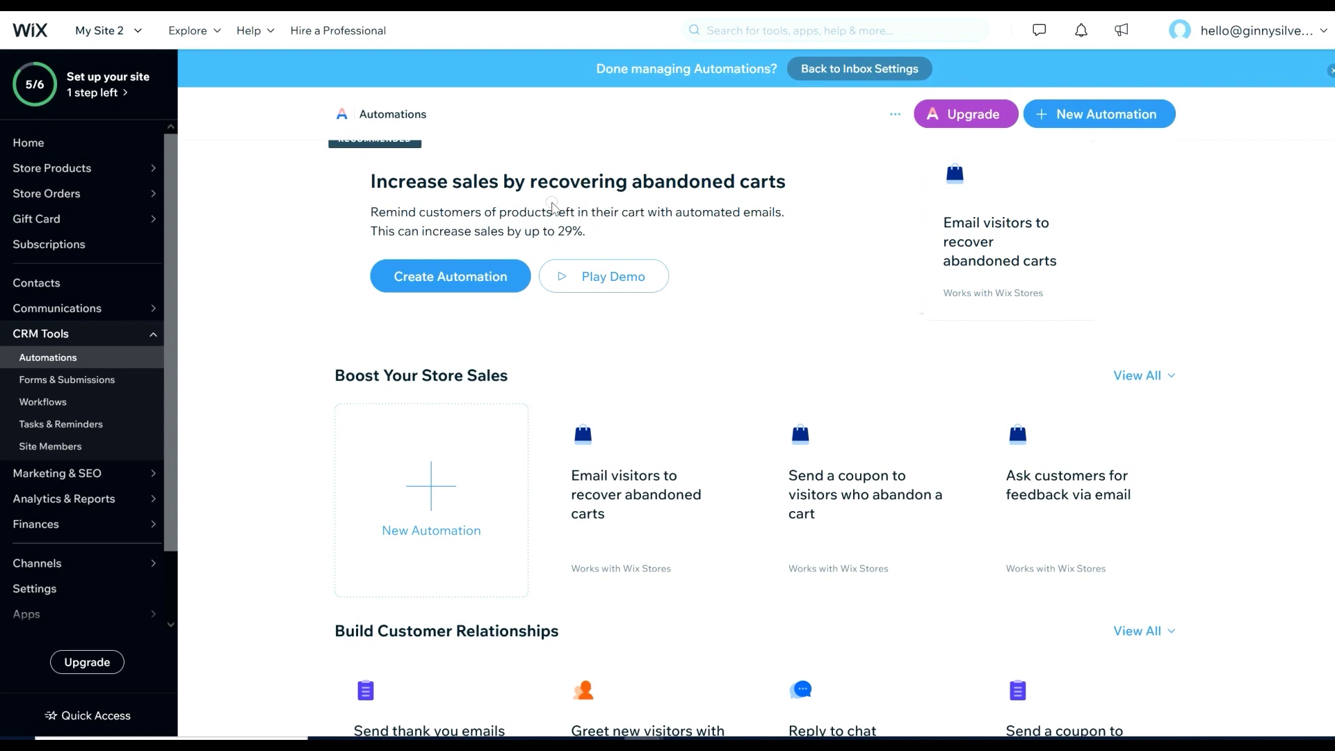
pyautogui.click(492, 284)
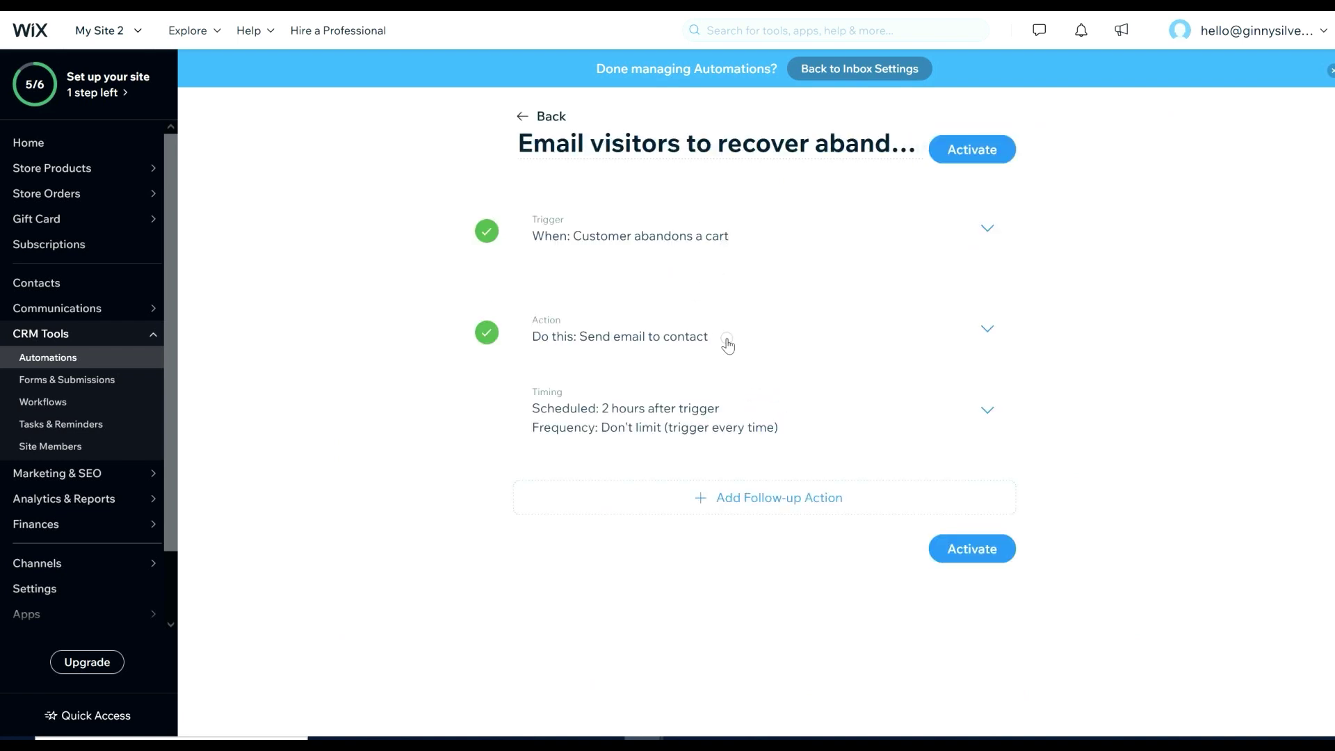
pyautogui.click(985, 416)
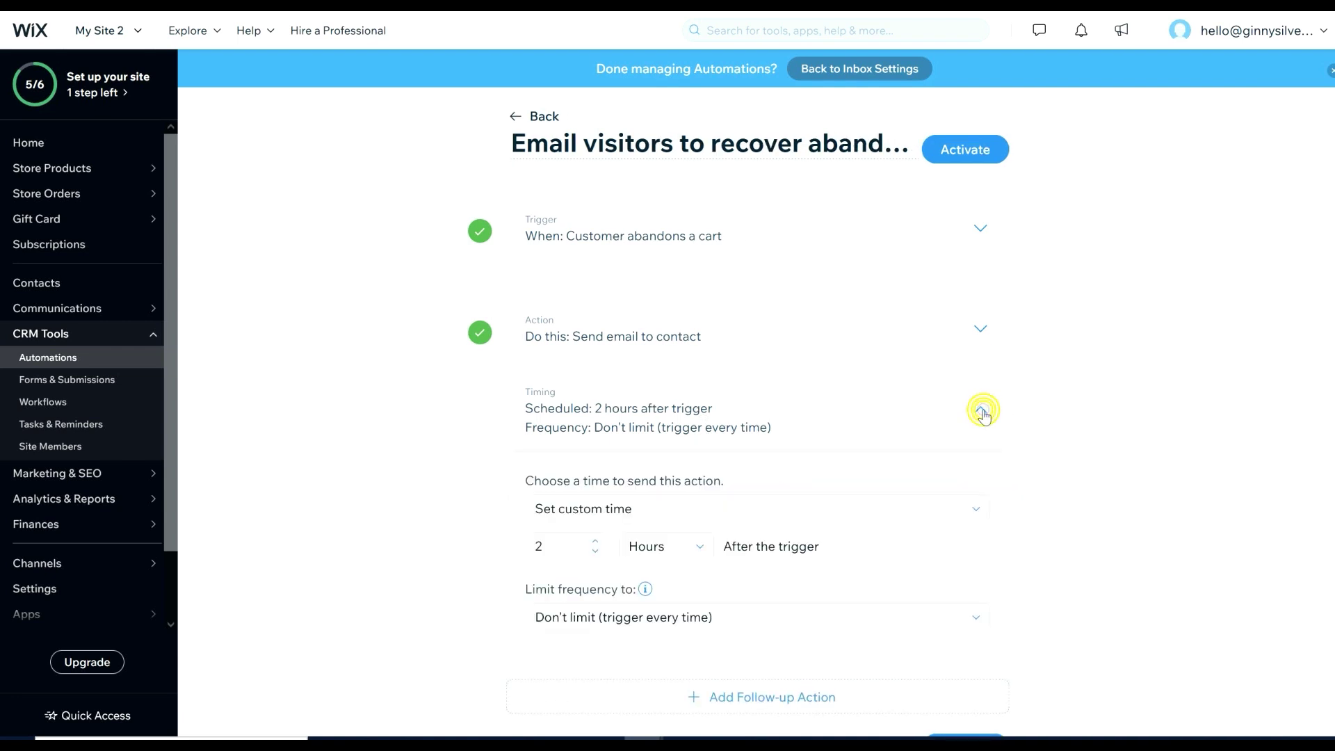
pyautogui.click(548, 549)
pyautogui.write('1')
pyautogui.press('BackSpace')
pyautogui.press('BackSpace')
pyautogui.write('1')
pyautogui.click(697, 554)
pyautogui.click(667, 577)
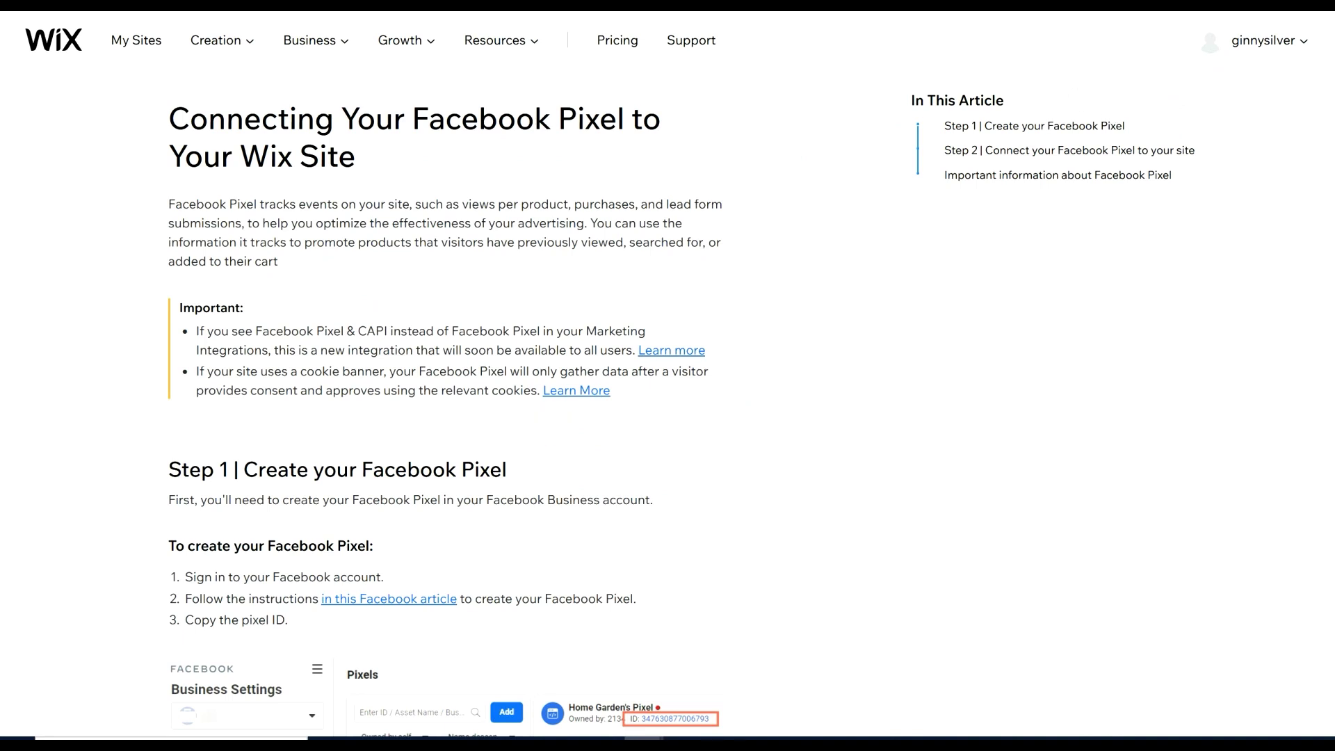
# - Read the Wix help article on creating a Facebook Pixel and connecting it to the site
pyautogui.scroll(-2, 445, 417)
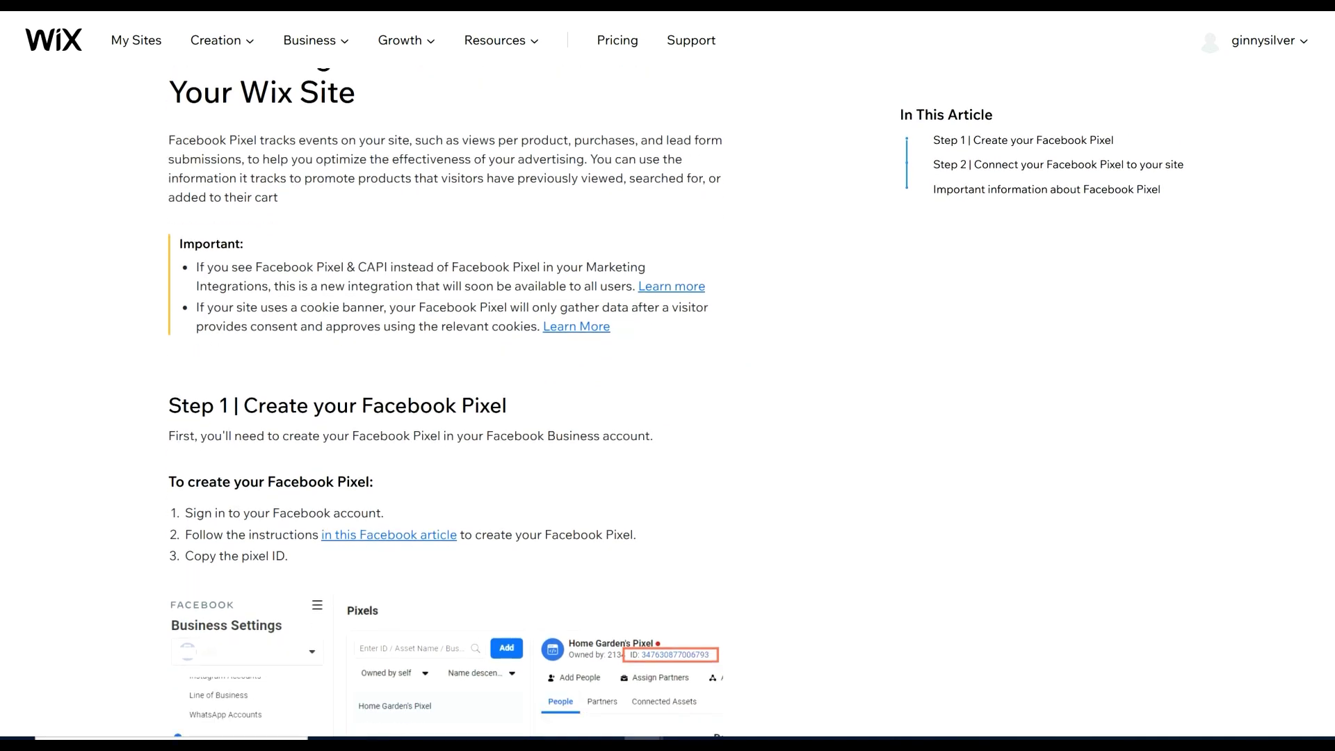
pyautogui.scroll(-3, 445, 417)
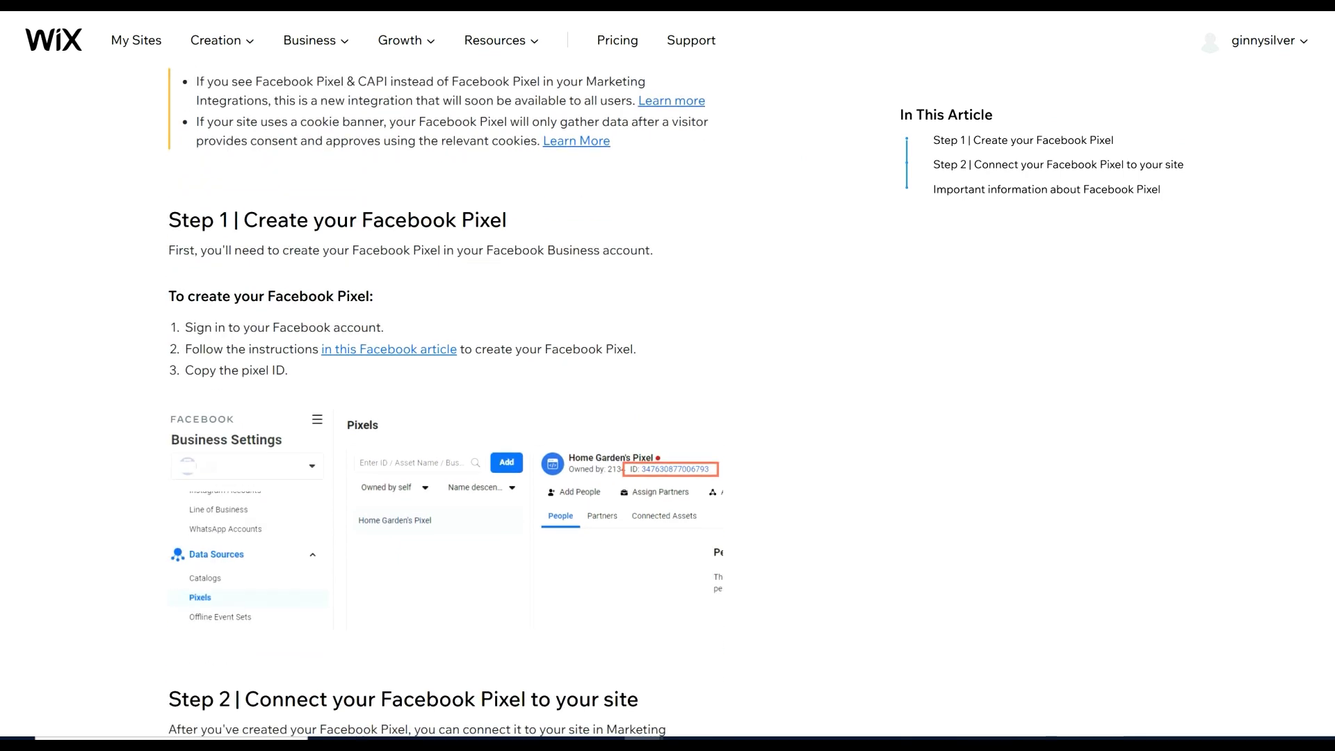
pyautogui.scroll(-1, 445, 403)
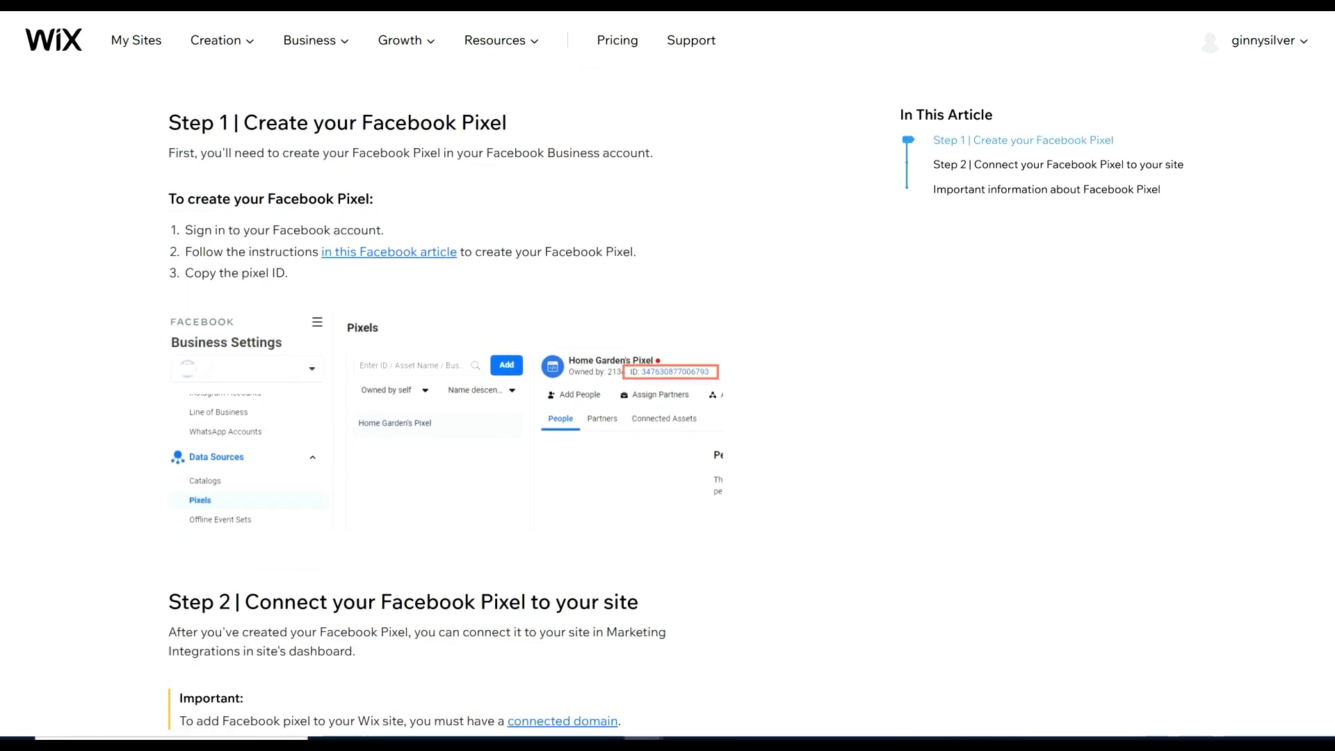
pyautogui.scroll(-5, 445, 417)
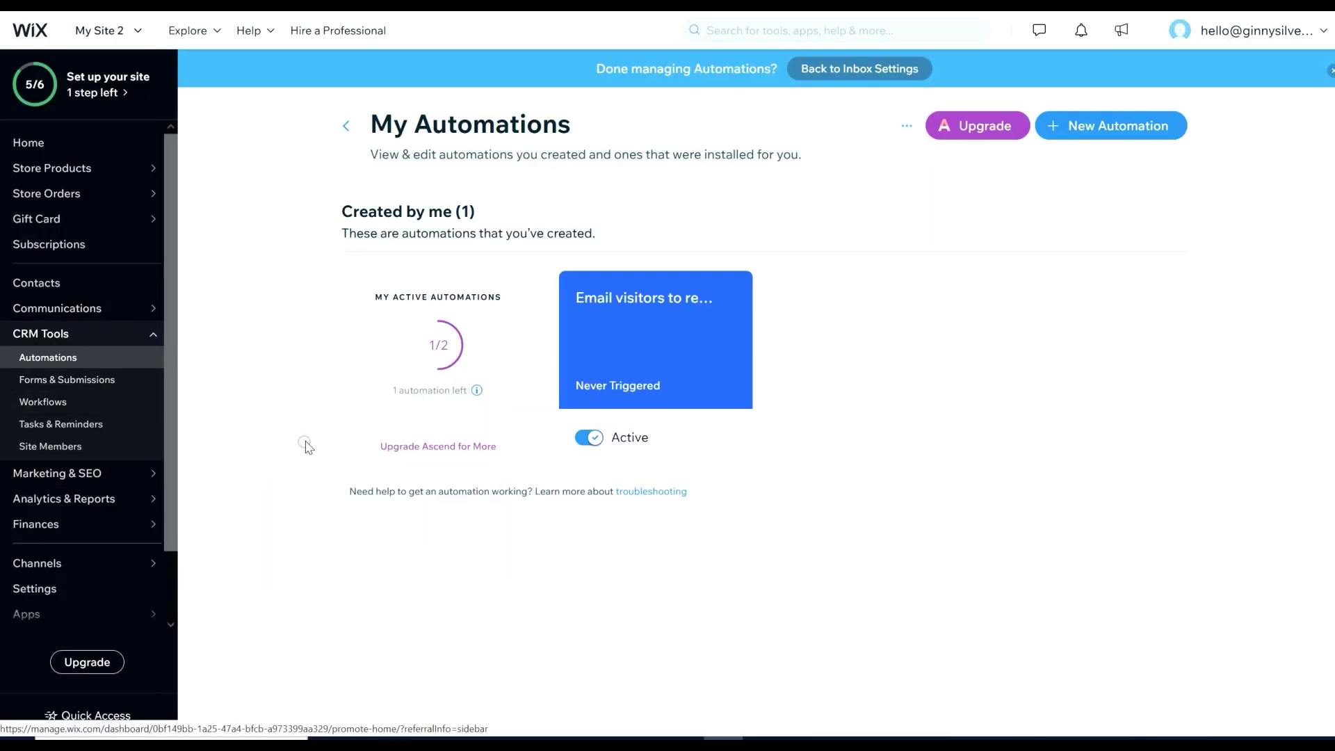
# - Open the Facebook Pixel & CAPI marketing integration, look through its instructions and start the connection to Facebook
pyautogui.click(149, 473)
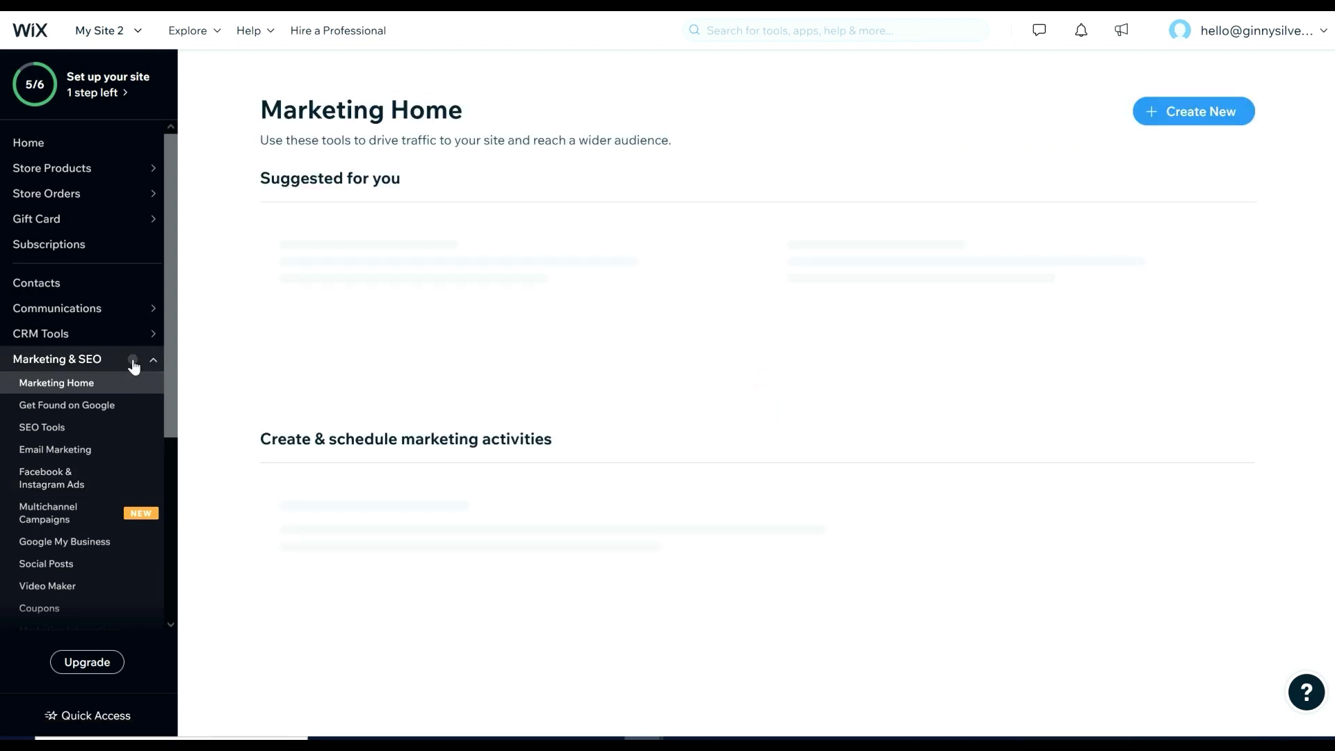
pyautogui.click(97, 476)
pyautogui.scroll(-2, 96, 473)
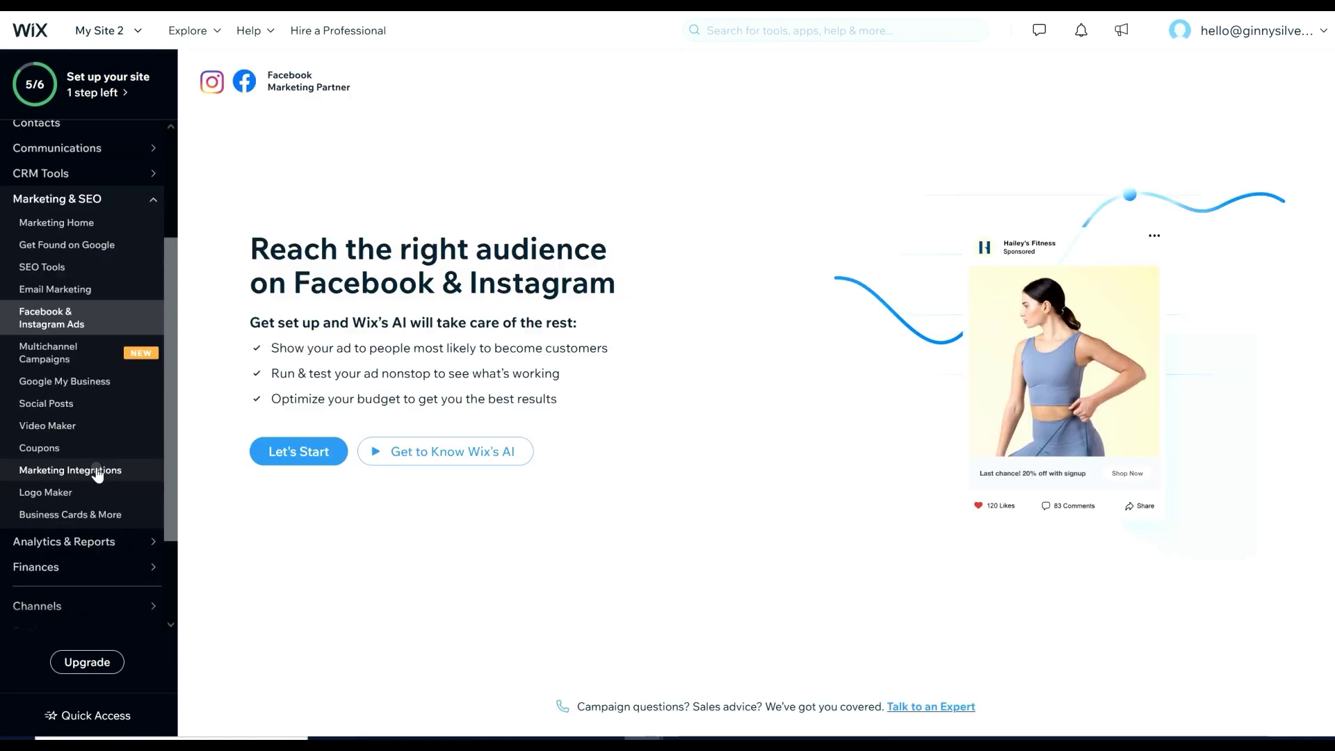
pyautogui.click(97, 472)
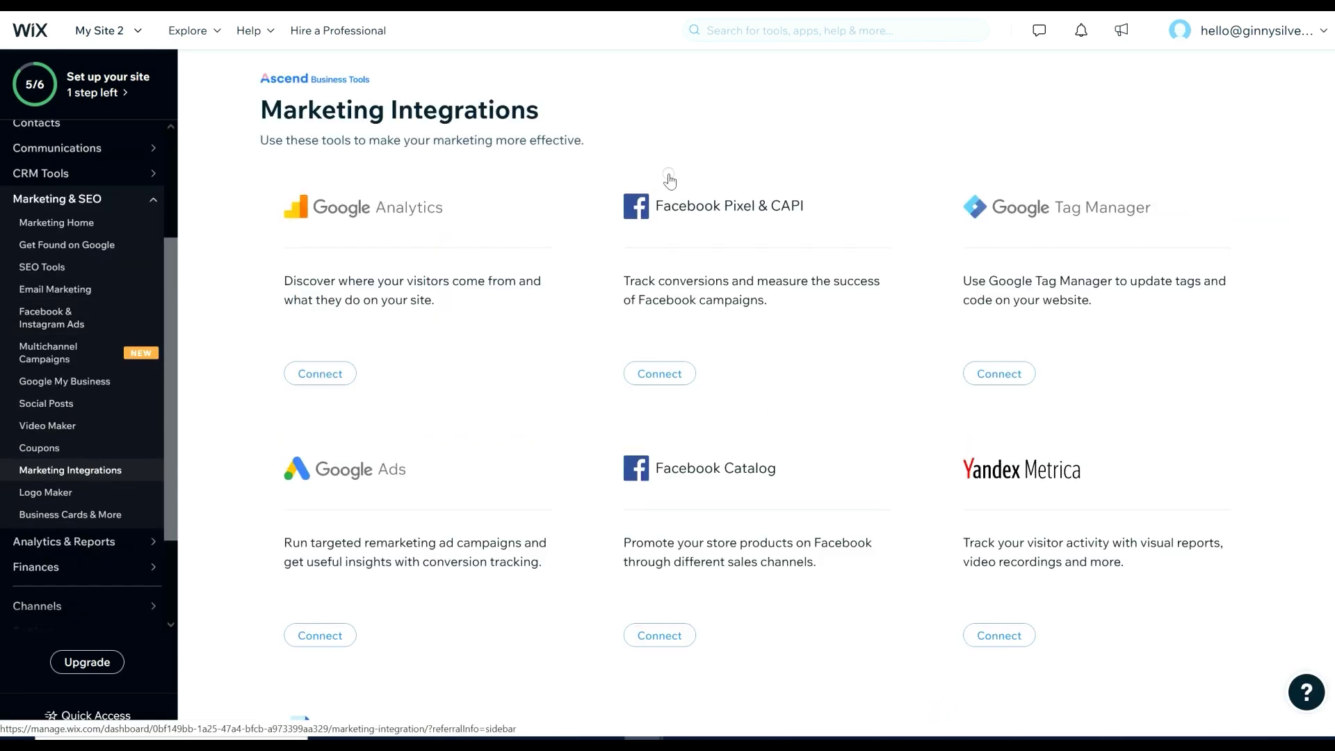
pyautogui.click(658, 373)
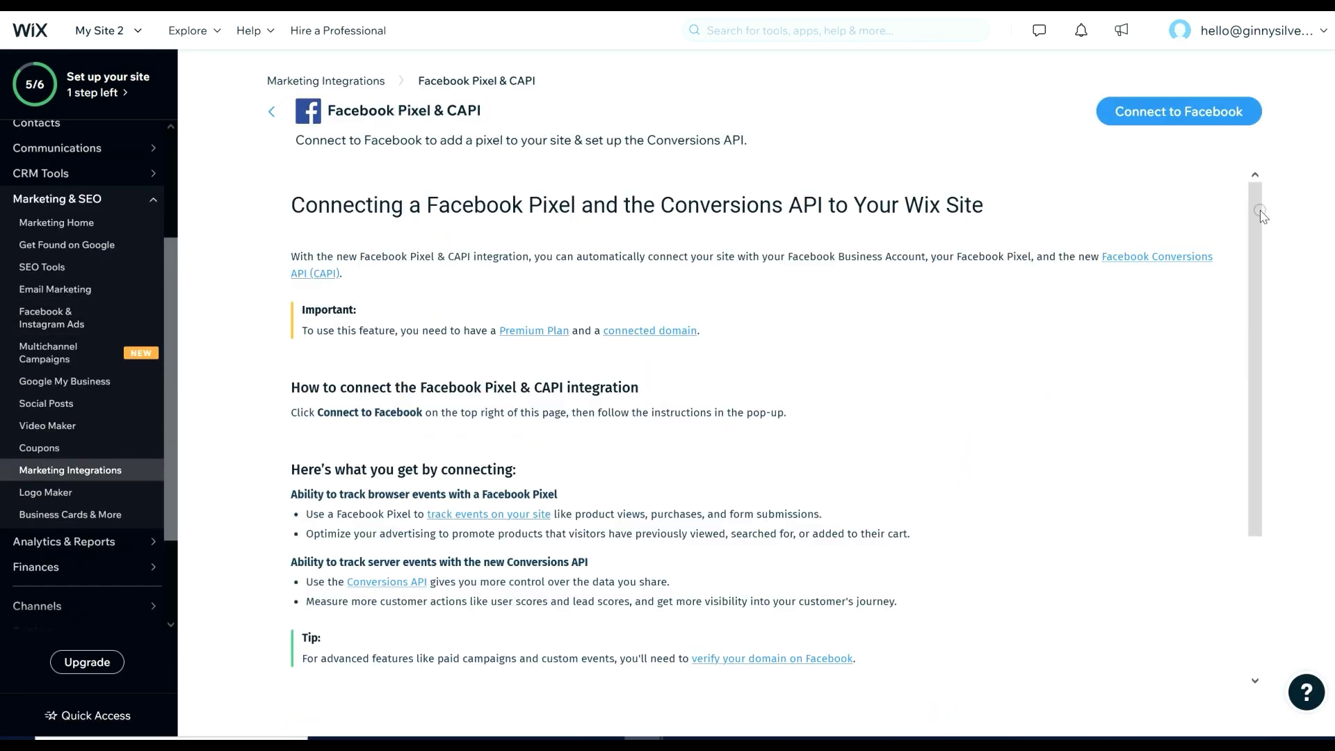
pyautogui.moveTo(1256, 211); pyautogui.dragTo(1264, 372)
pyautogui.click(1183, 111)
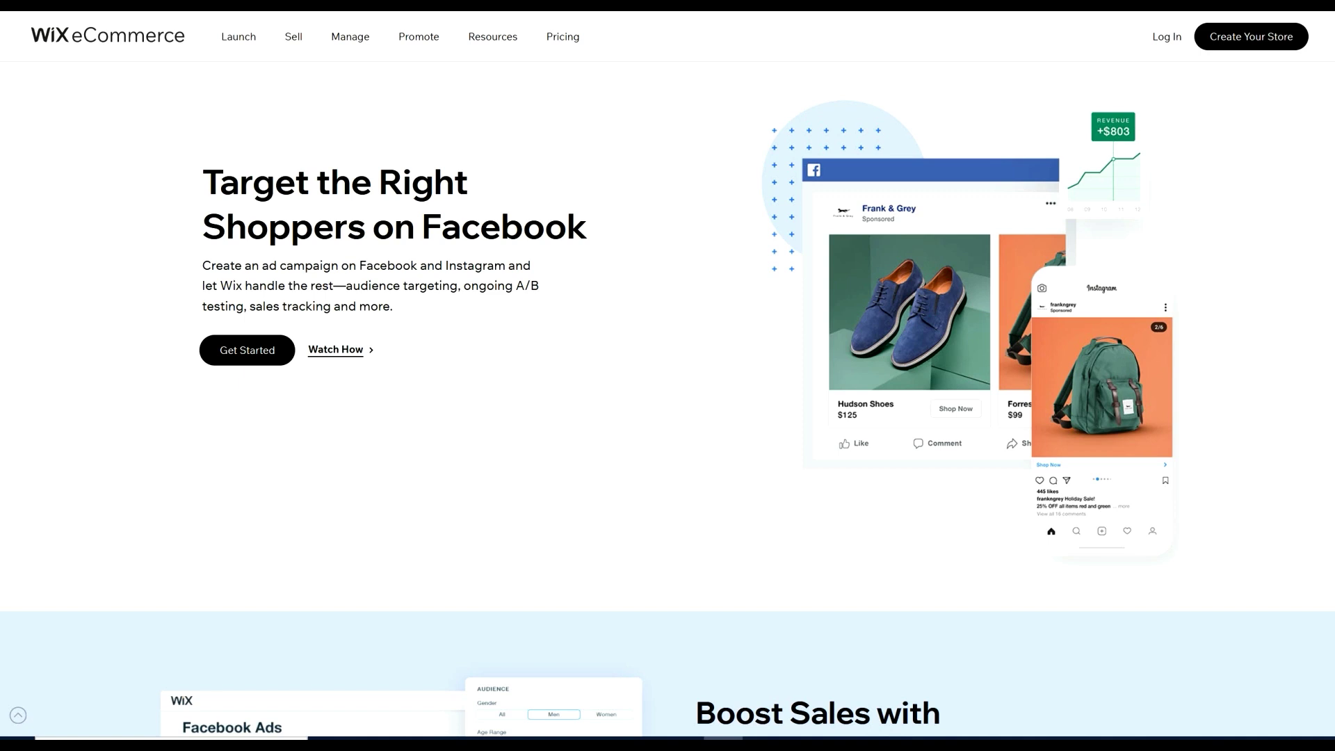
# - Examine the Wix eCommerce page on Facebook and Instagram ads, including its steps for creating a paid ad campaign
pyautogui.scroll(-5, 668, 376)
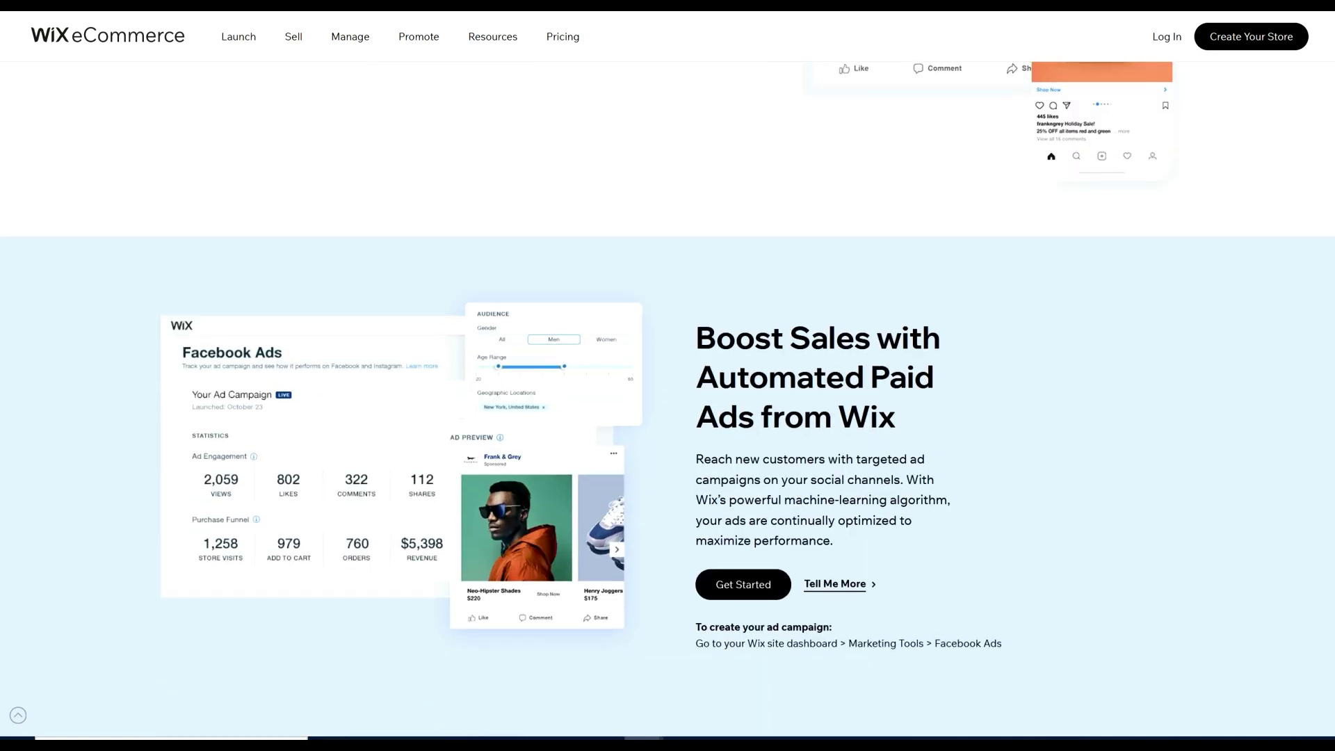
pyautogui.scroll(-2, 668, 376)
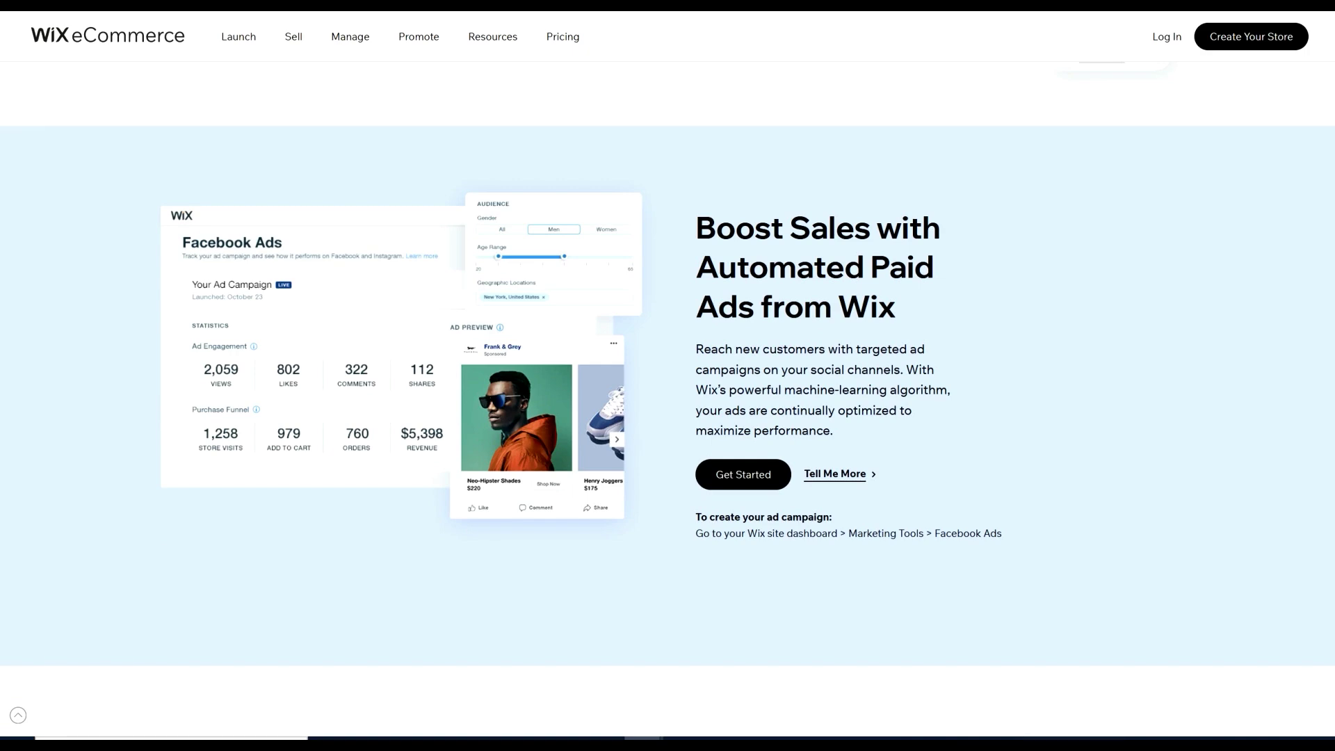
pyautogui.scroll(-6, 668, 376)
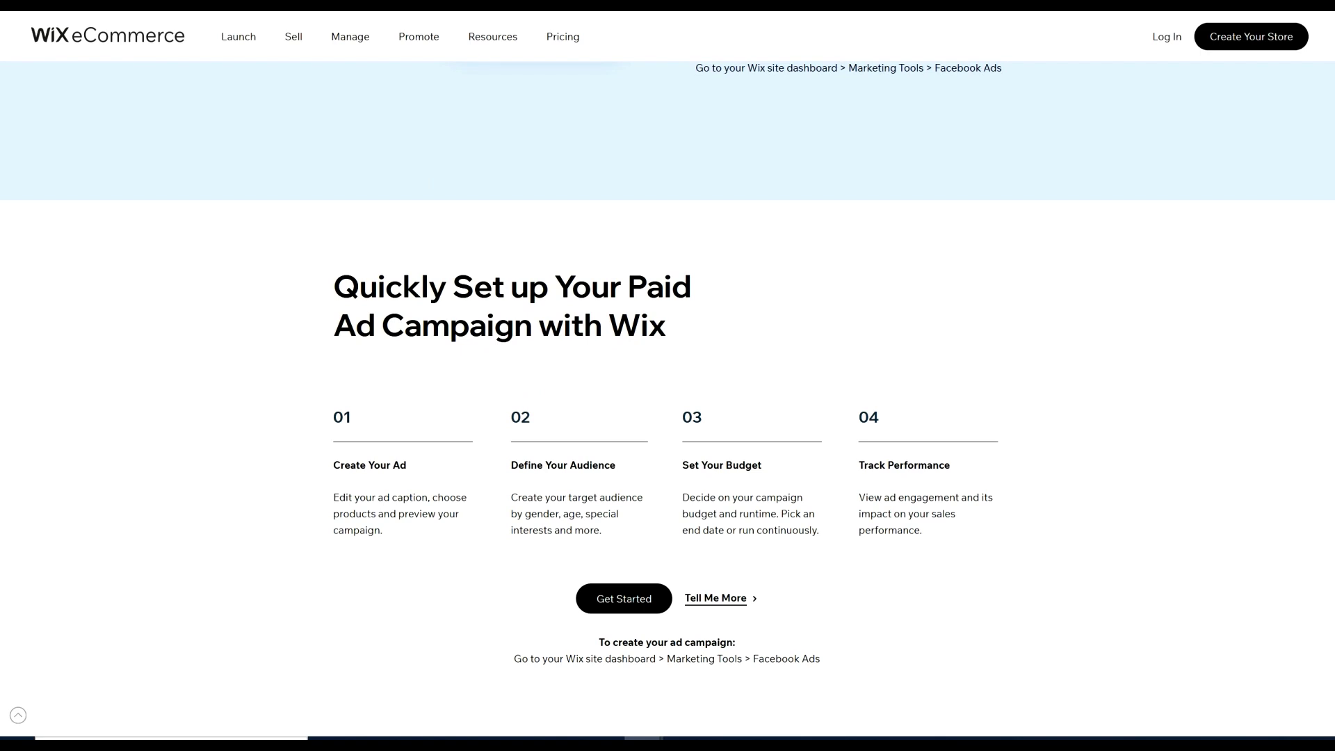
pyautogui.scroll(-3, 668, 376)
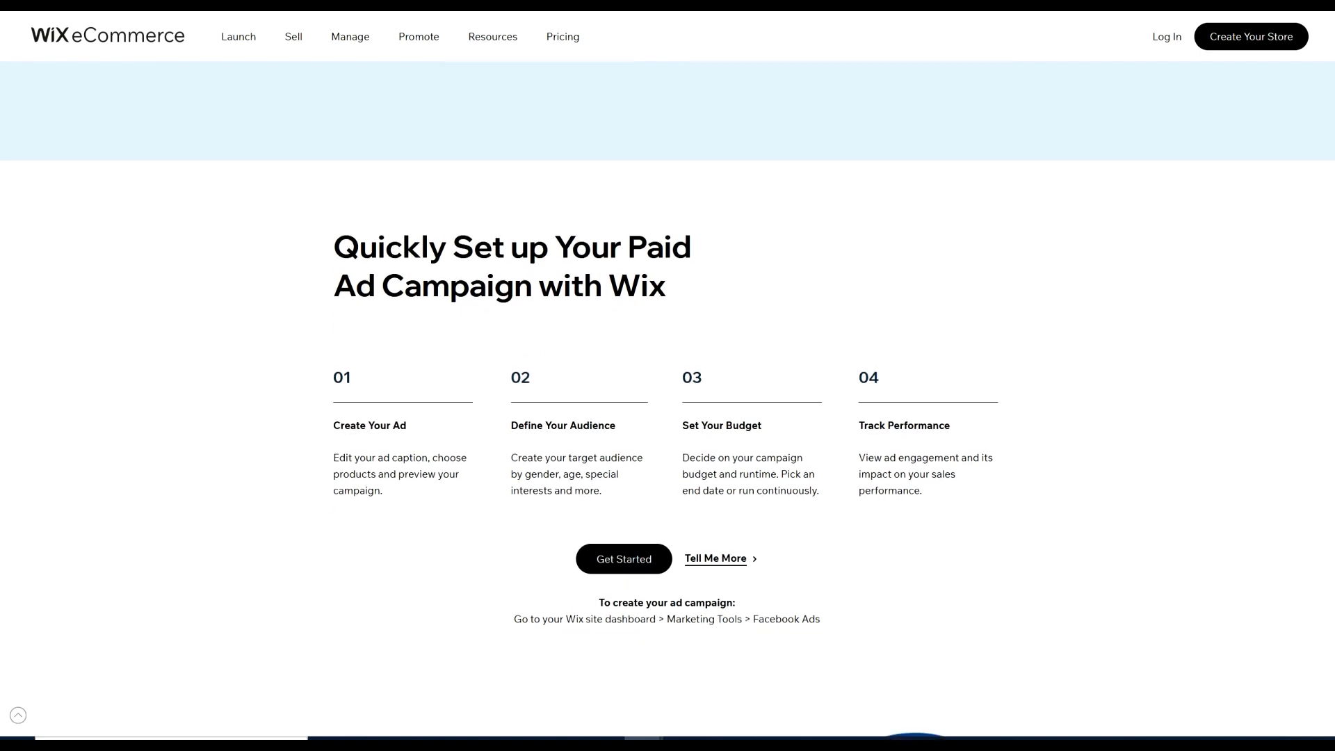
pyautogui.scroll(-4, 668, 376)
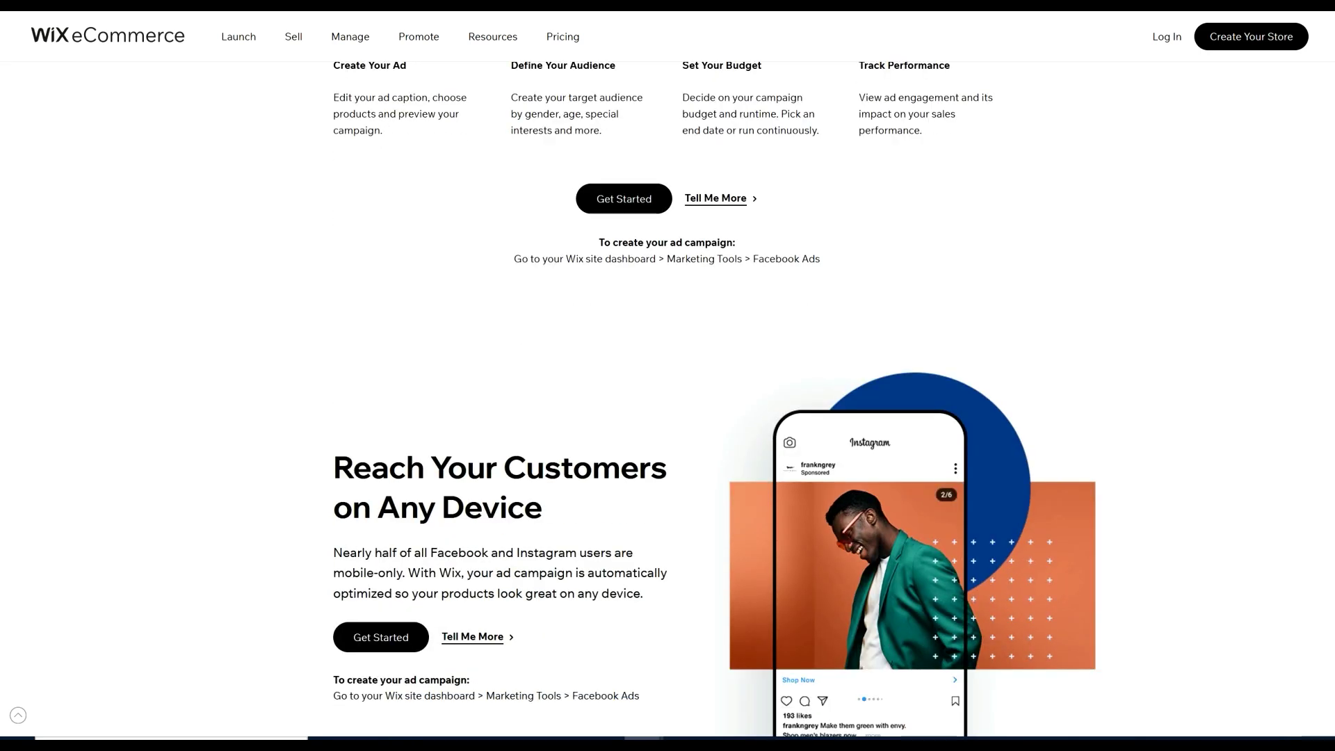
pyautogui.scroll(-3, 667, 375)
pyautogui.scroll(-1, 667, 376)
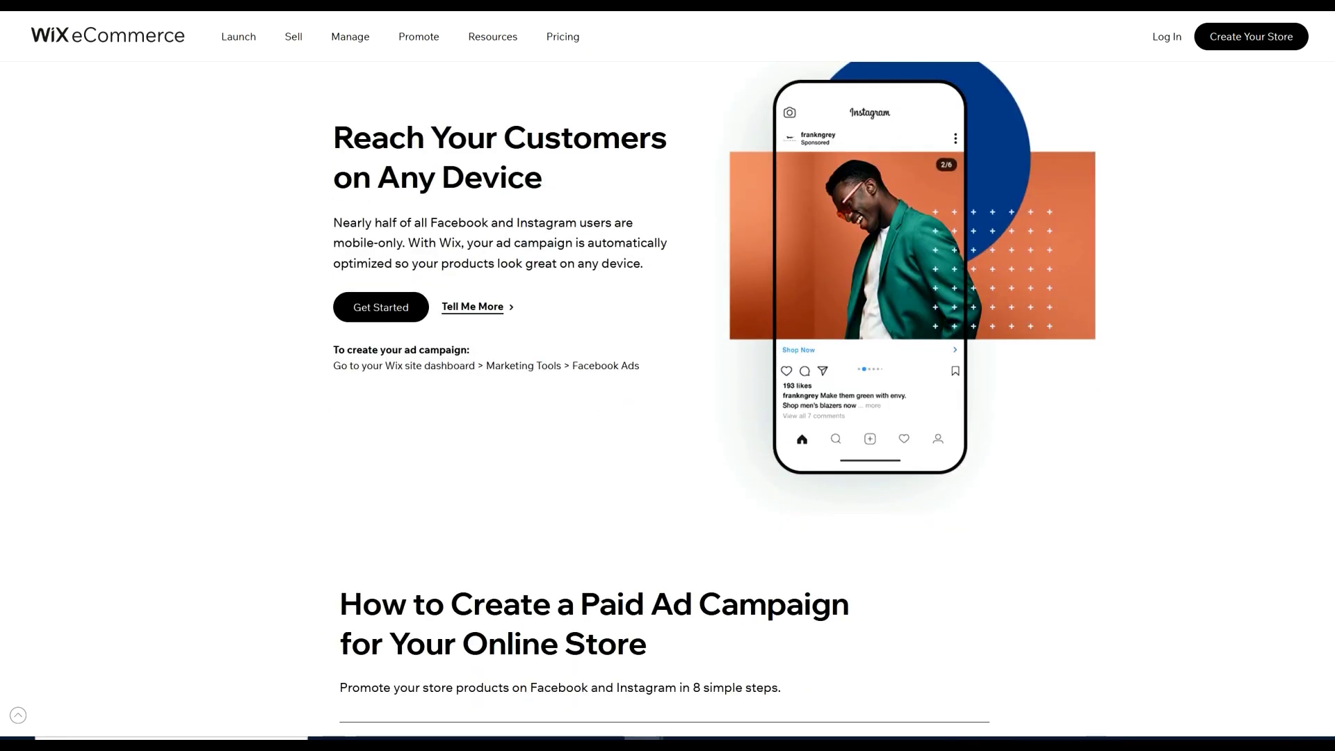
pyautogui.scroll(-8, 668, 376)
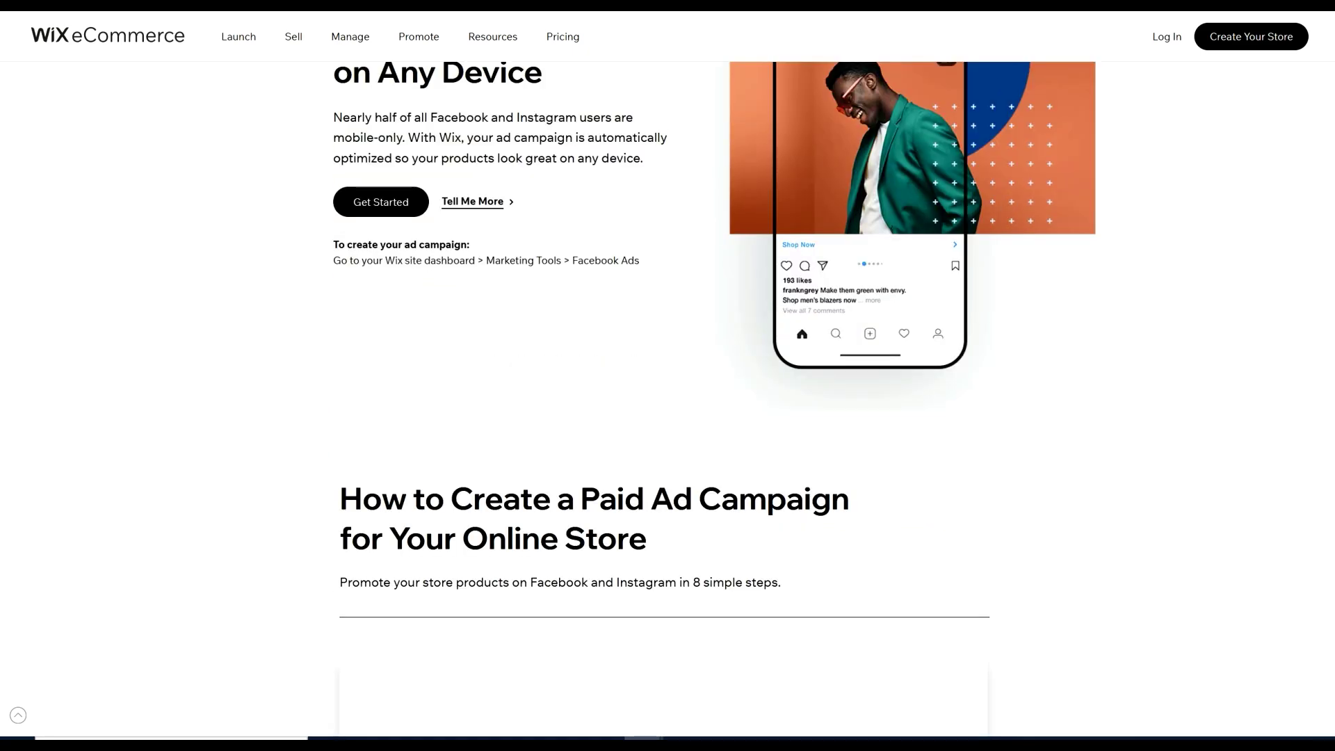
pyautogui.scroll(-13, 658, 365)
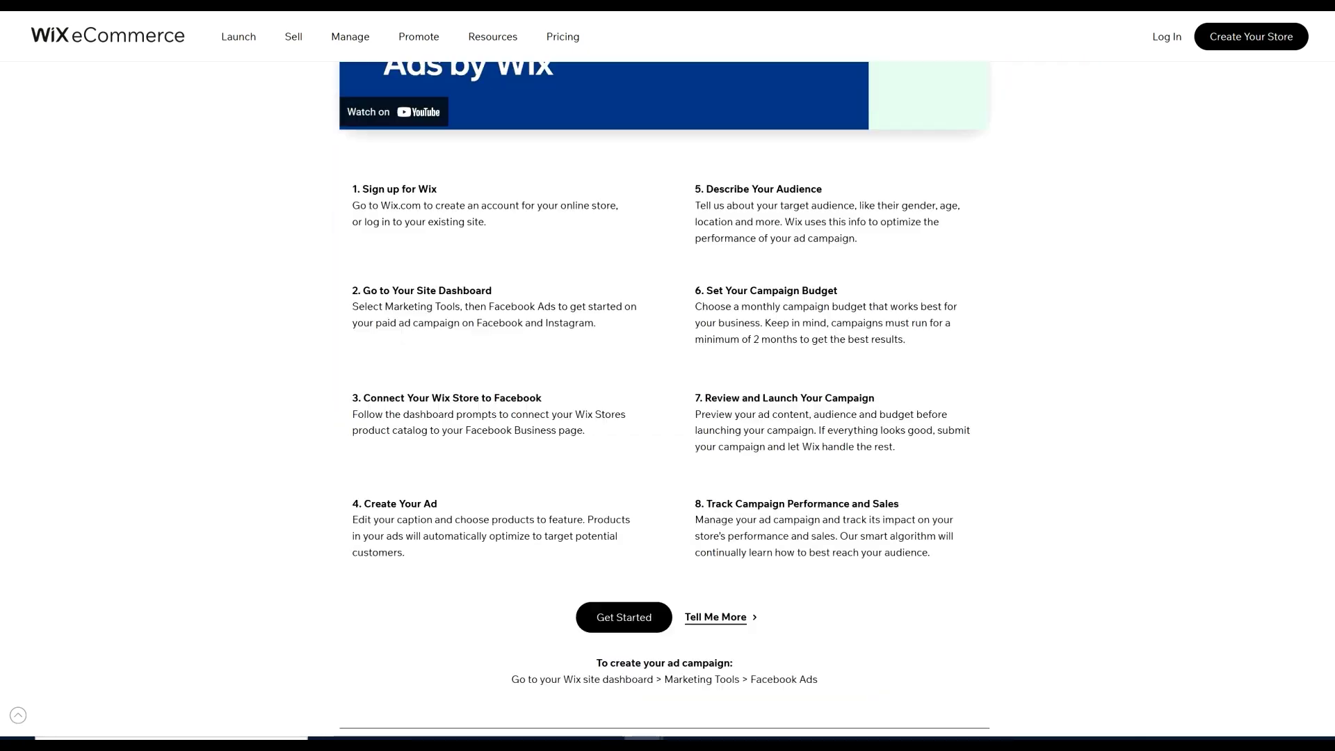